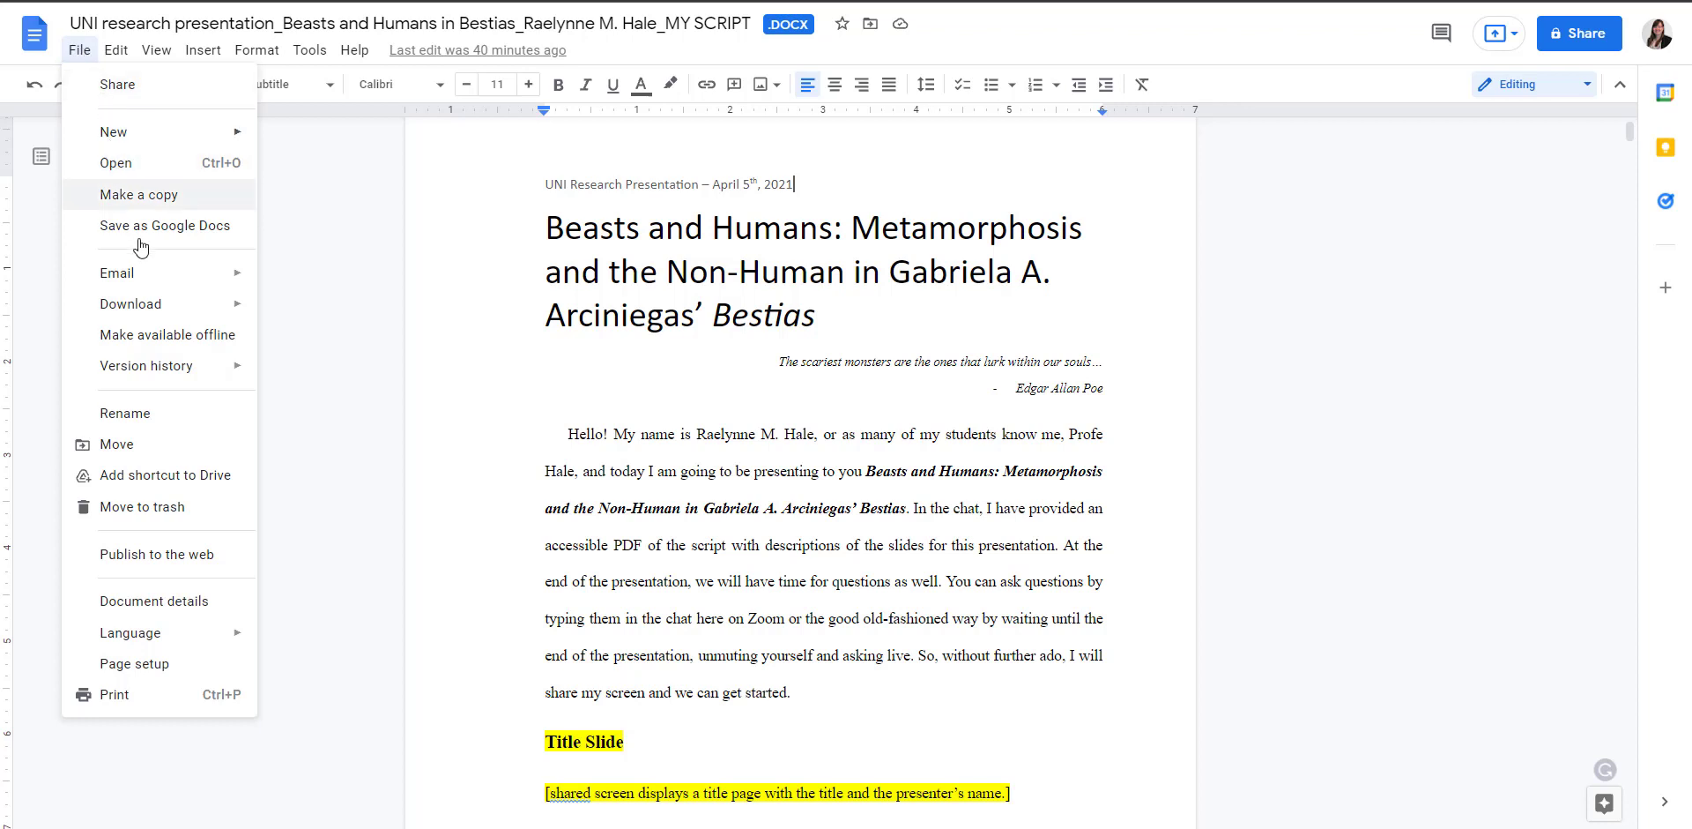
Look through the file commands, the available document languages, and the editing and insertion commands
{"action": "mouse_move", "coordinate": [163, 304]}
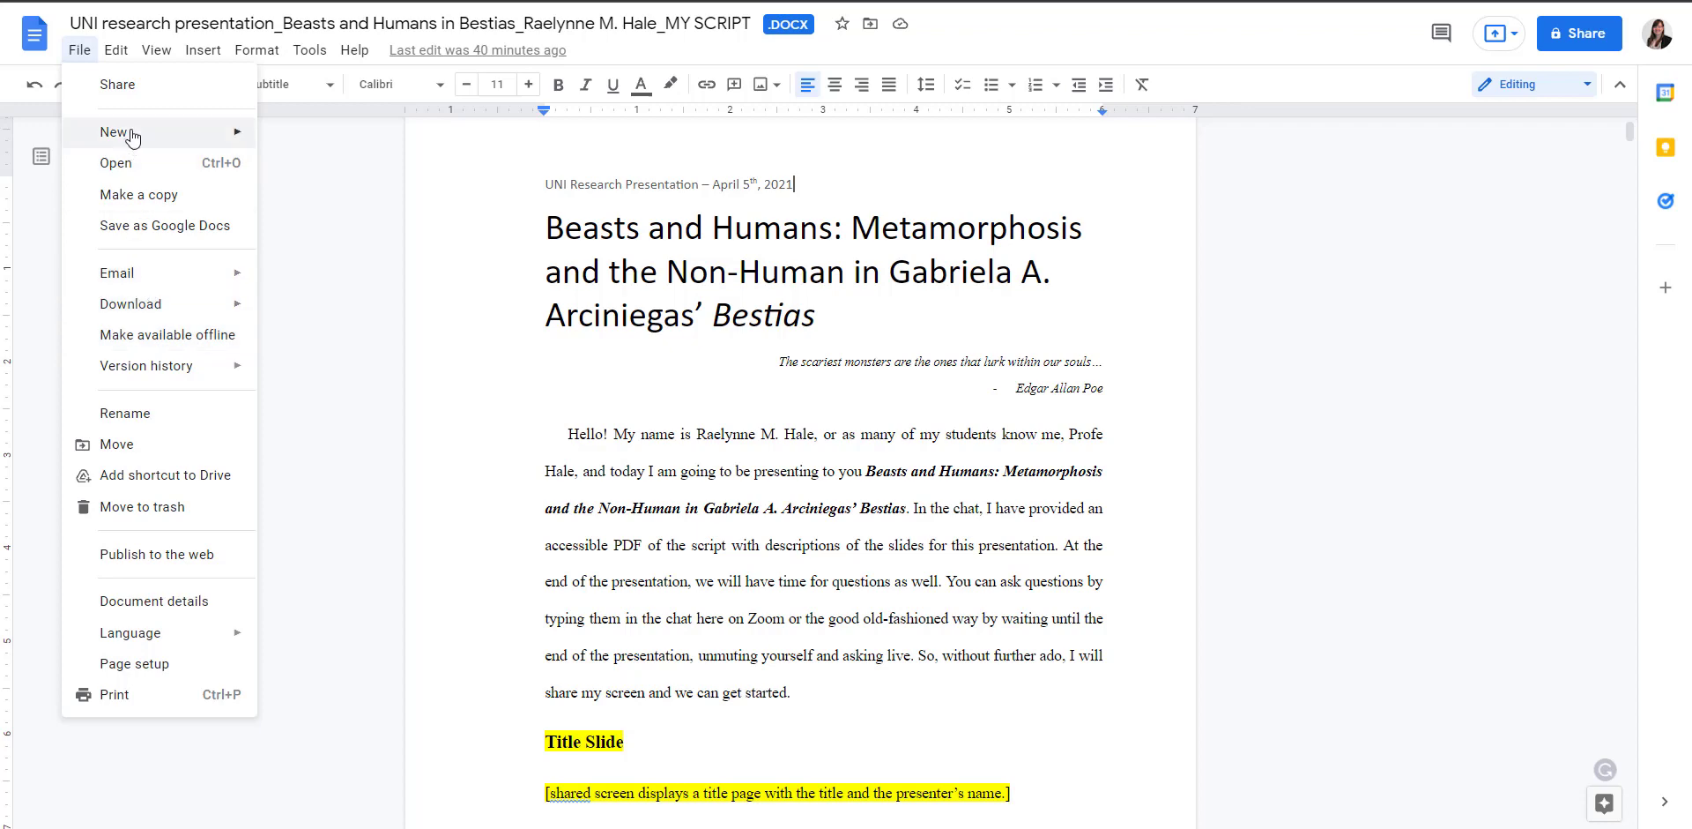
{"action": "mouse_move", "coordinate": [115, 50]}
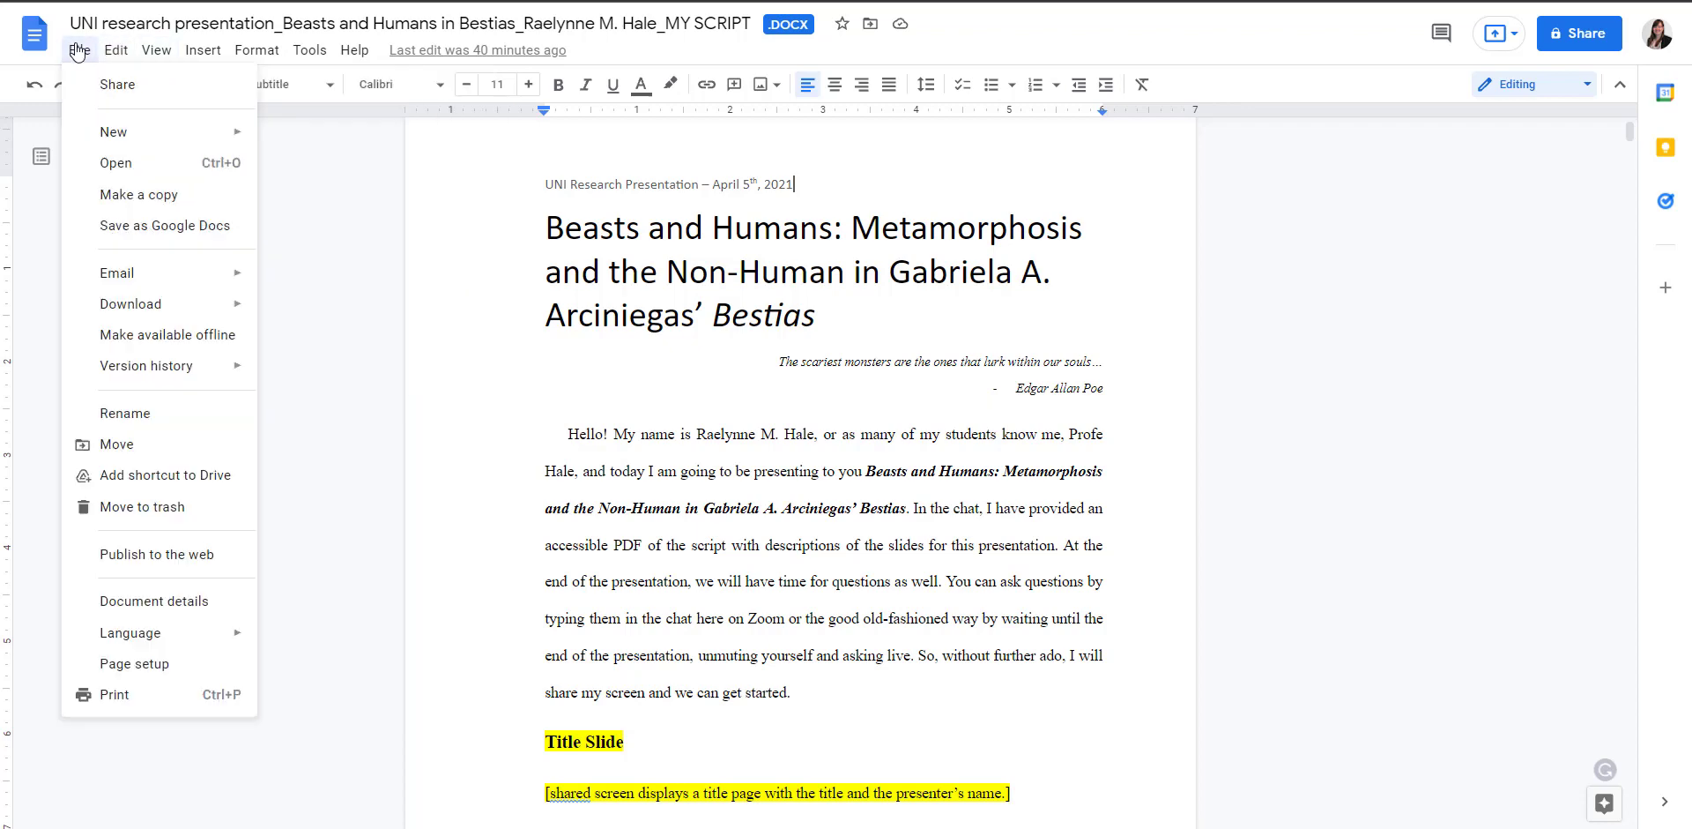
{"action": "mouse_move", "coordinate": [192, 633]}
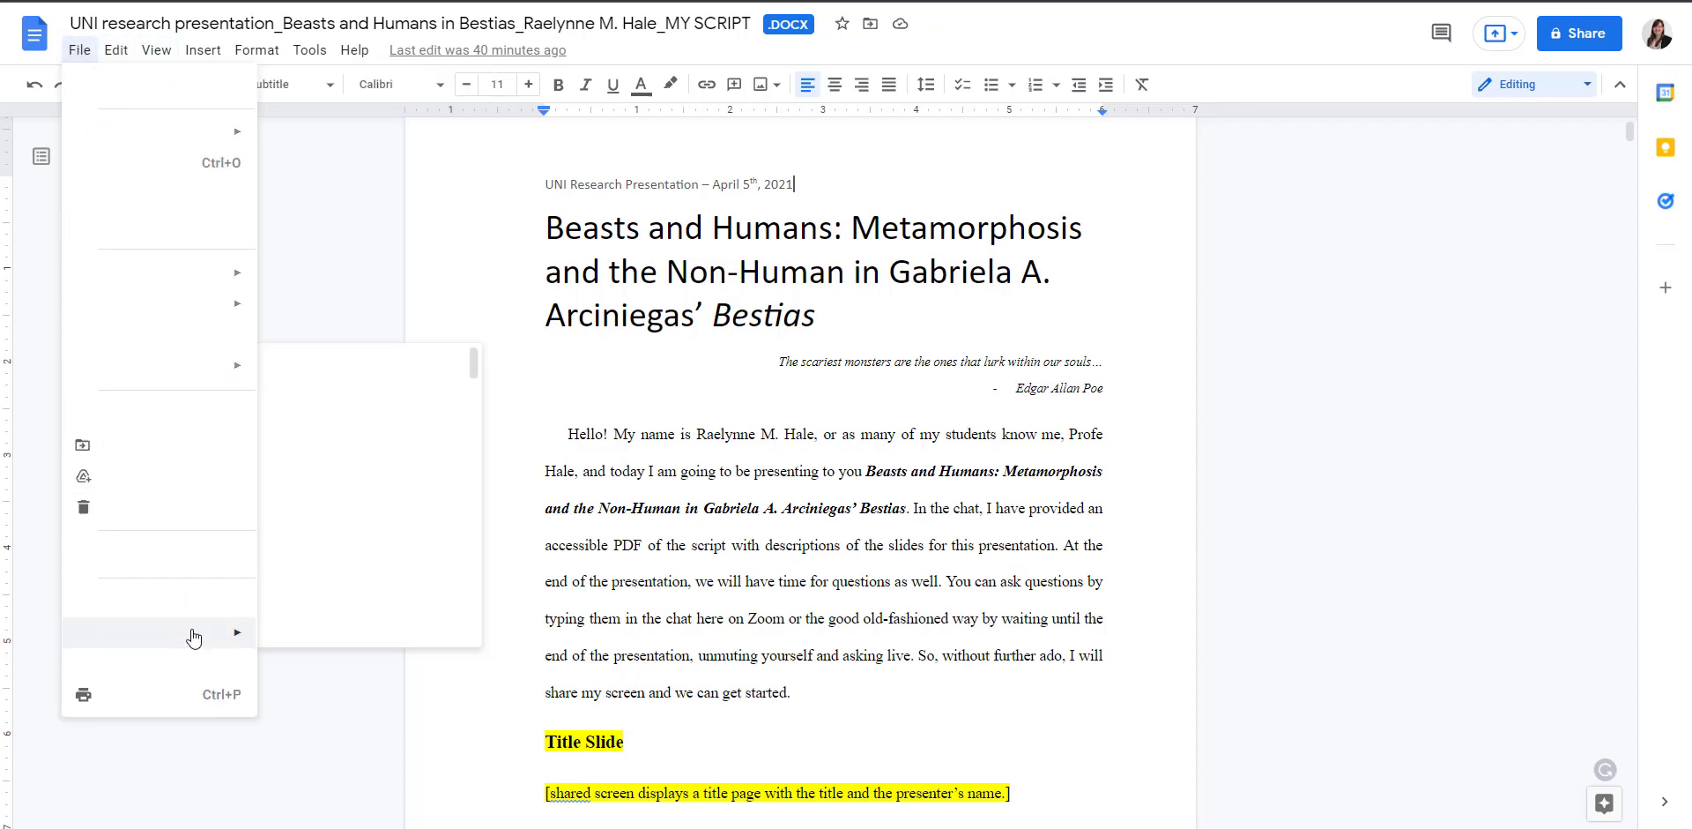
{"action": "scroll", "coordinate": [349, 627], "scroll_direction": "down", "scroll_amount": 10}
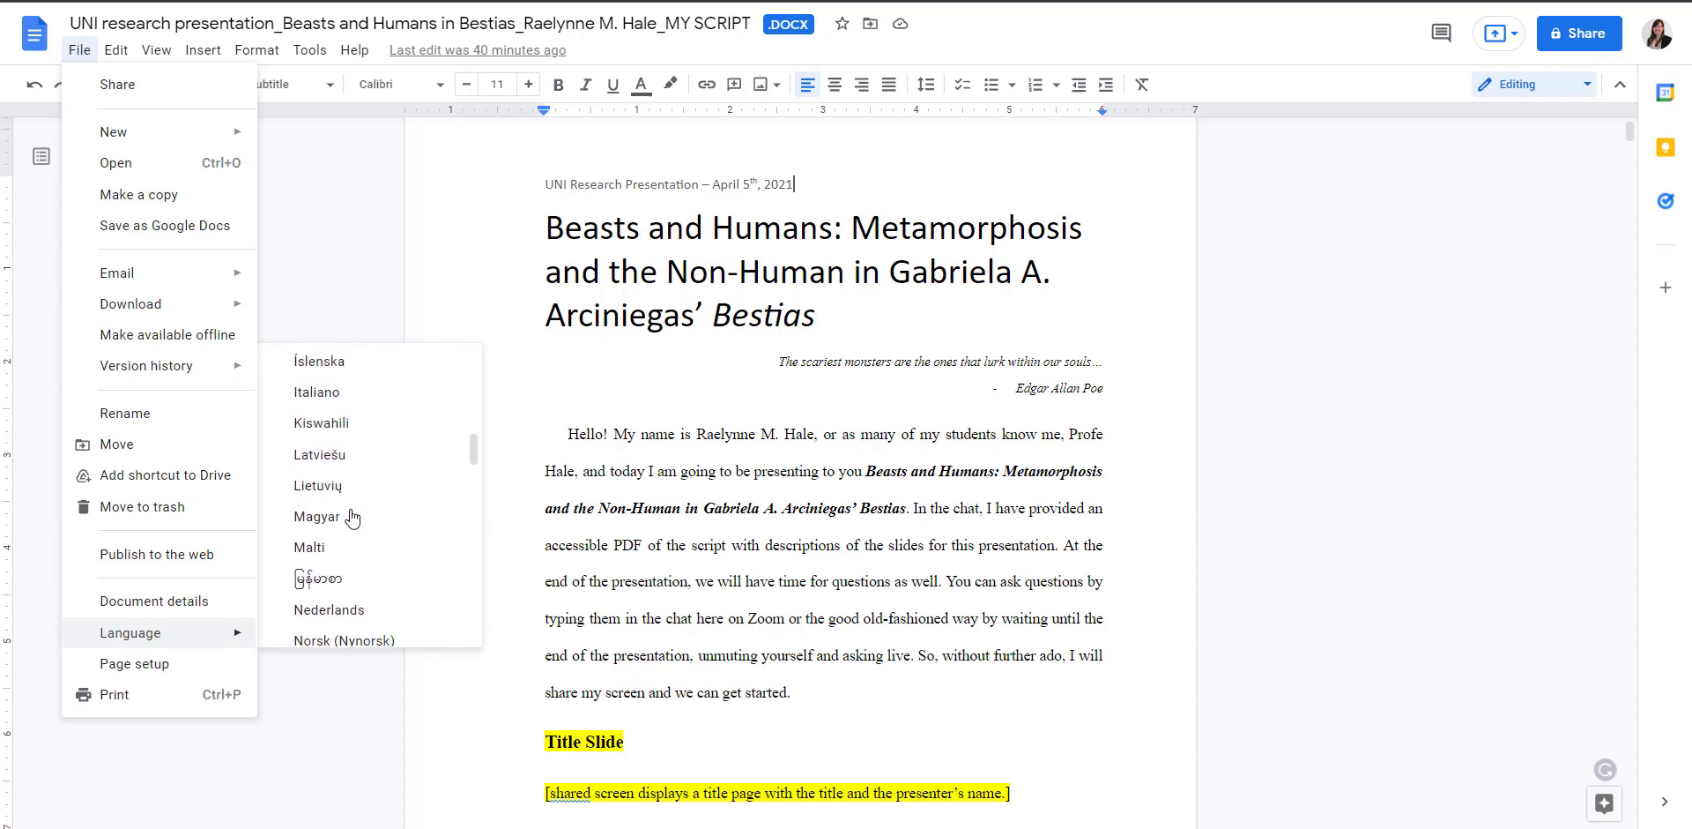
{"action": "scroll", "coordinate": [353, 528], "scroll_direction": "up", "scroll_amount": 6}
{"action": "scroll", "coordinate": [352, 520], "scroll_direction": "up", "scroll_amount": 3}
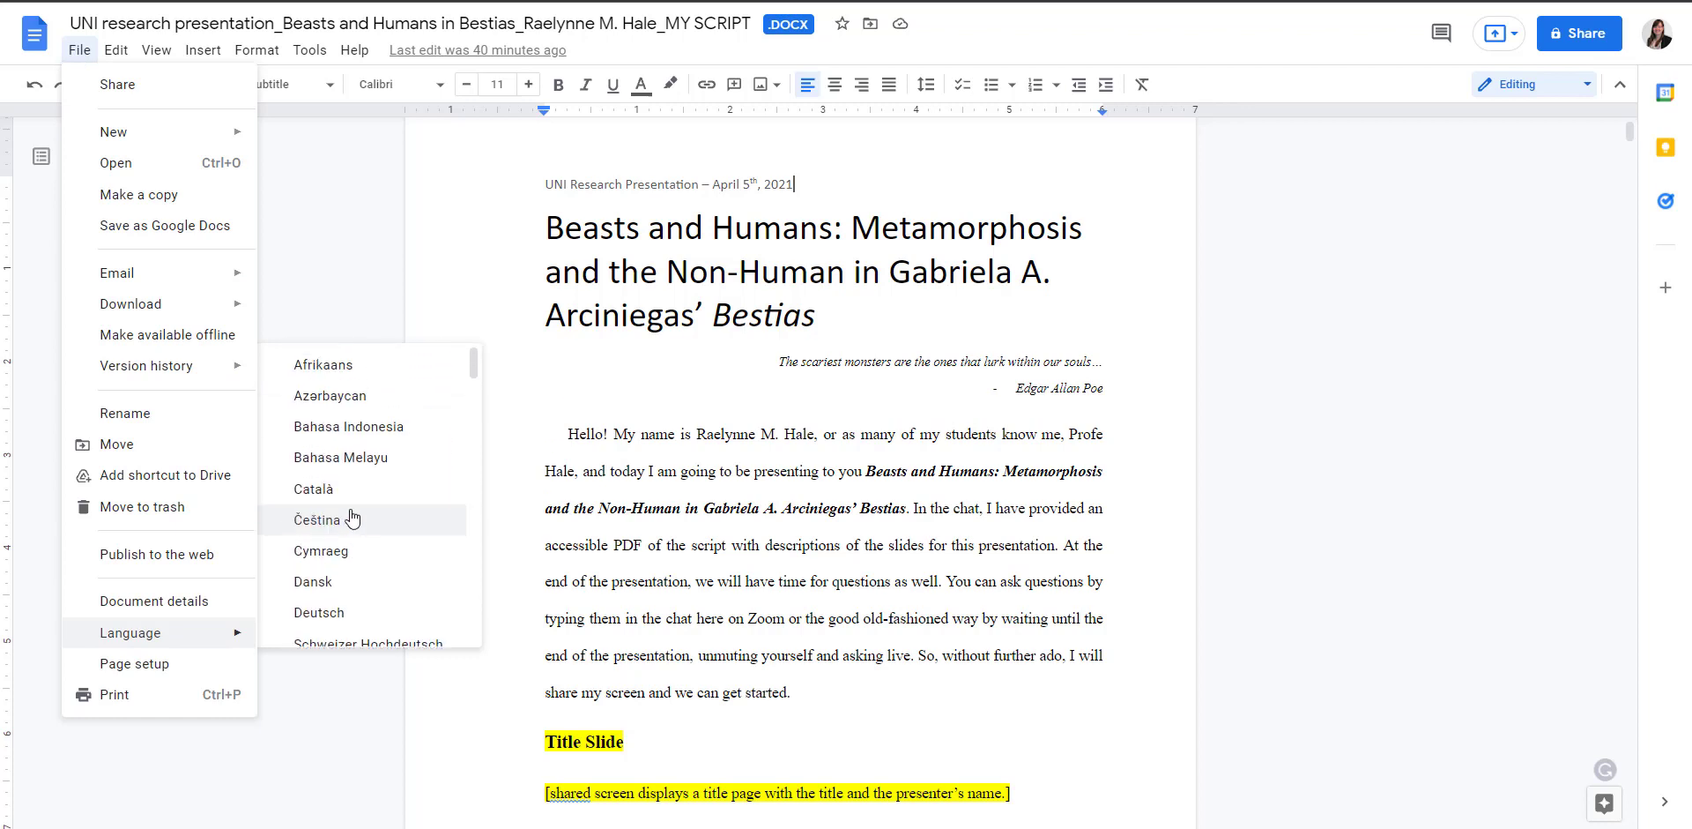
{"action": "left_click", "coordinate": [299, 264]}
{"action": "left_click", "coordinate": [127, 53]}
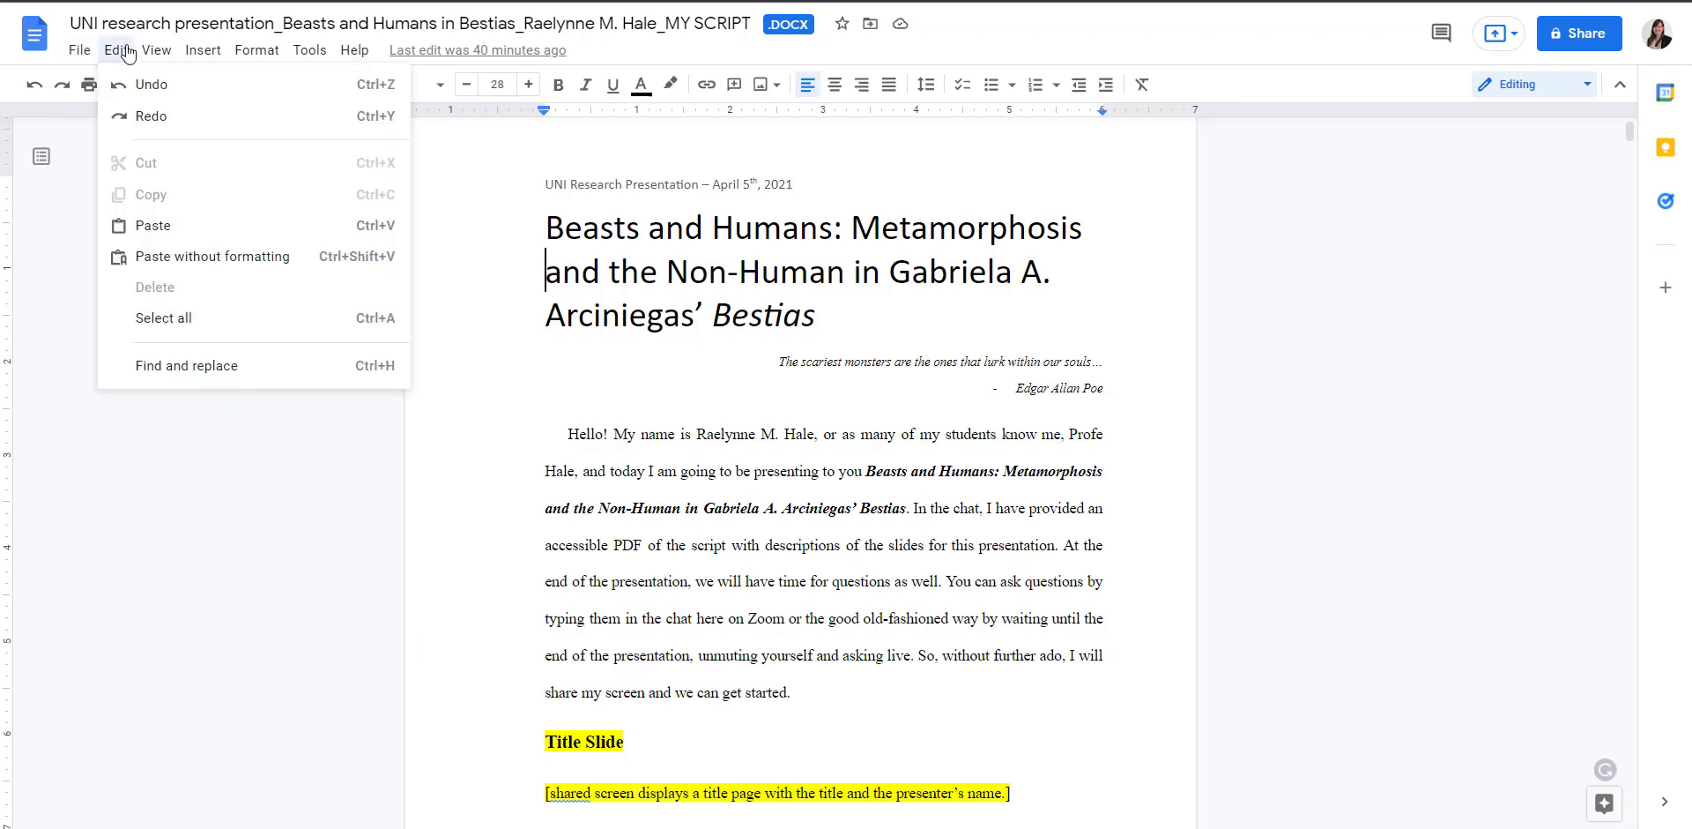
{"action": "mouse_move", "coordinate": [163, 55]}
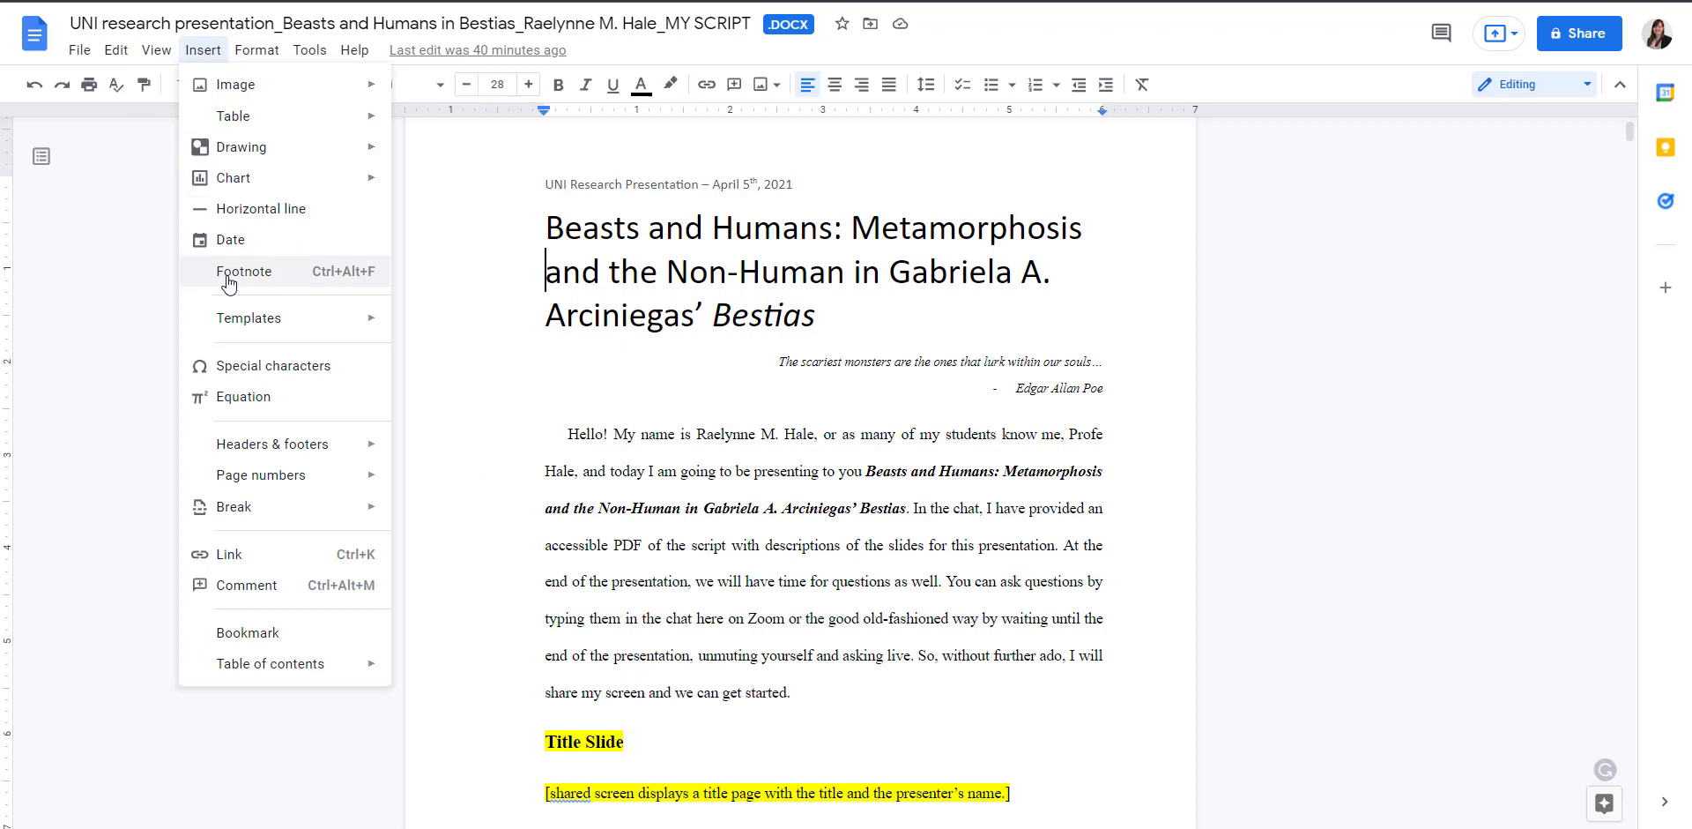
{"action": "left_click", "coordinate": [793, 187]}
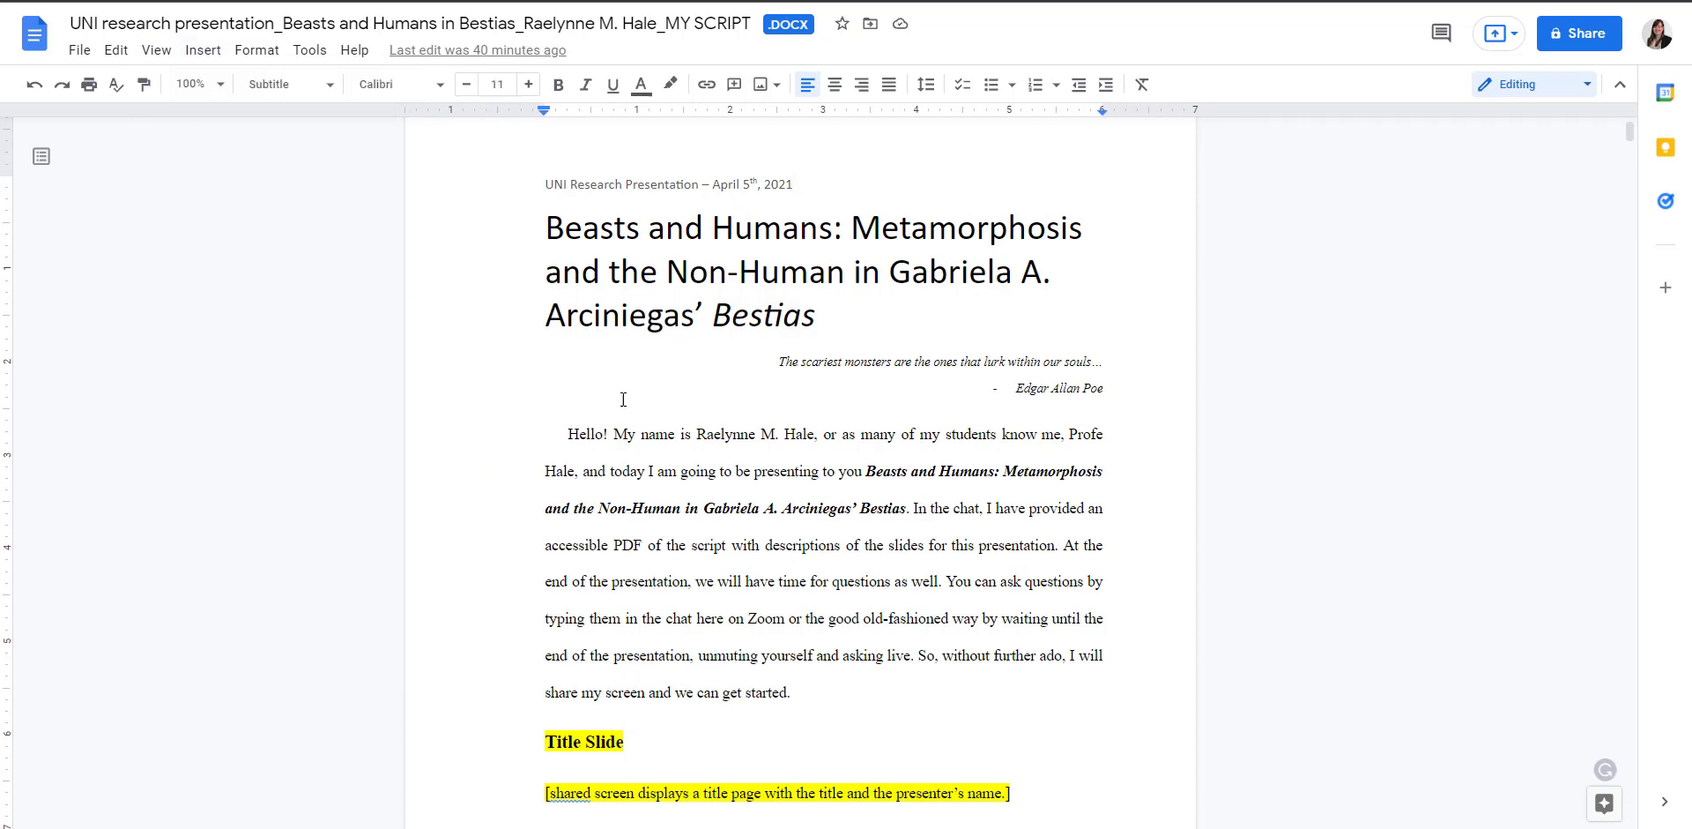
Insert a footnote at the end of the document title, after "Bestias"
{"action": "left_click", "coordinate": [833, 302]}
{"action": "left_click", "coordinate": [203, 50]}
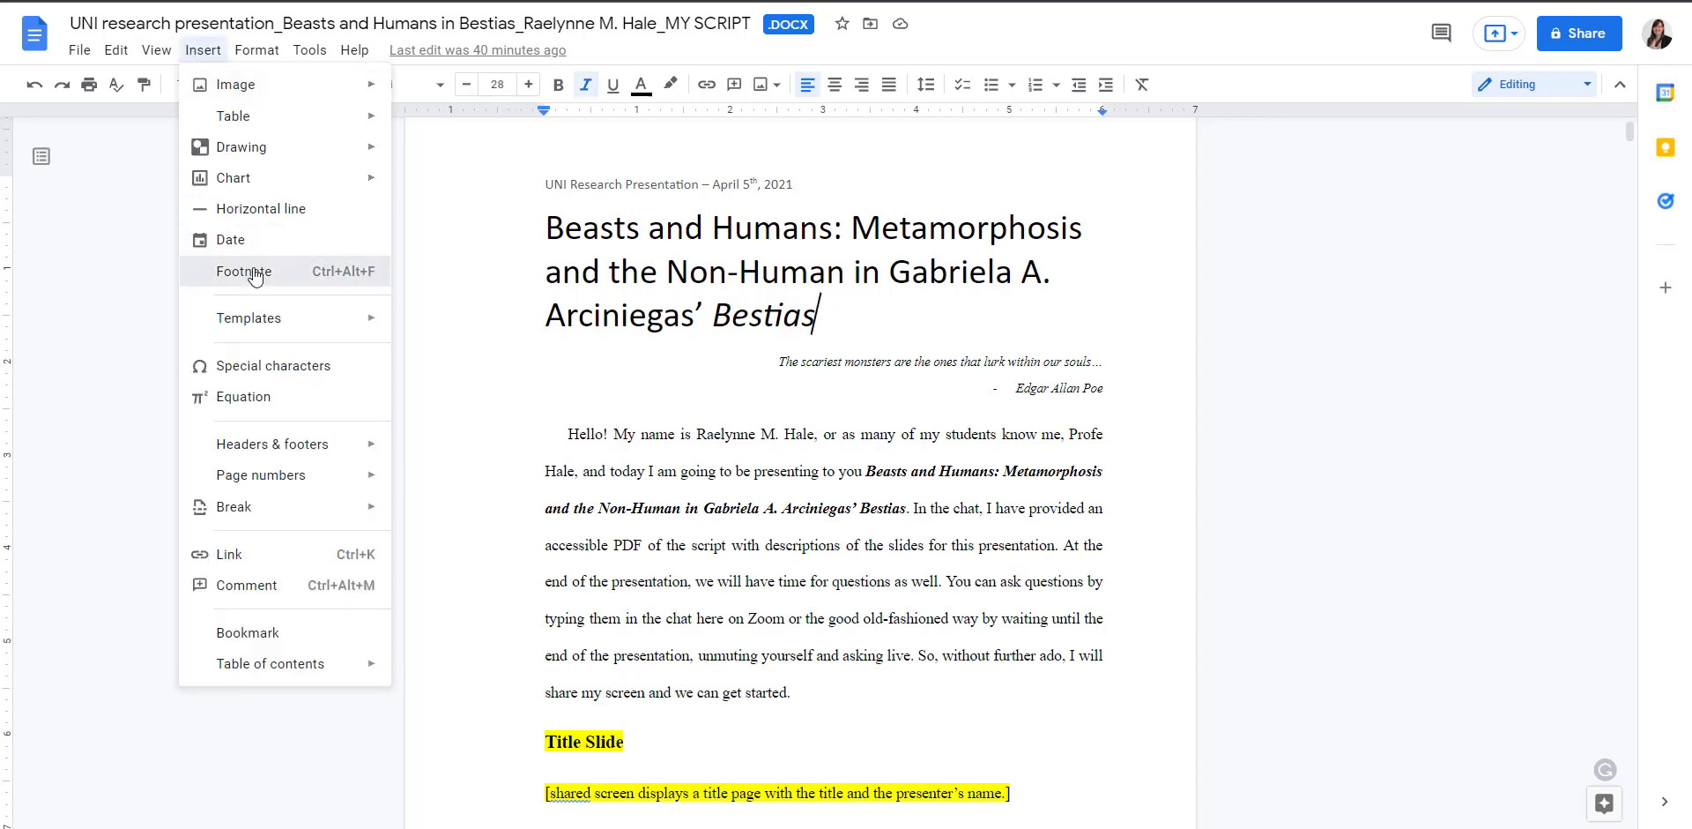
{"action": "left_click", "coordinate": [247, 382]}
{"action": "scroll", "coordinate": [814, 190], "scroll_direction": "up", "scroll_amount": 1}
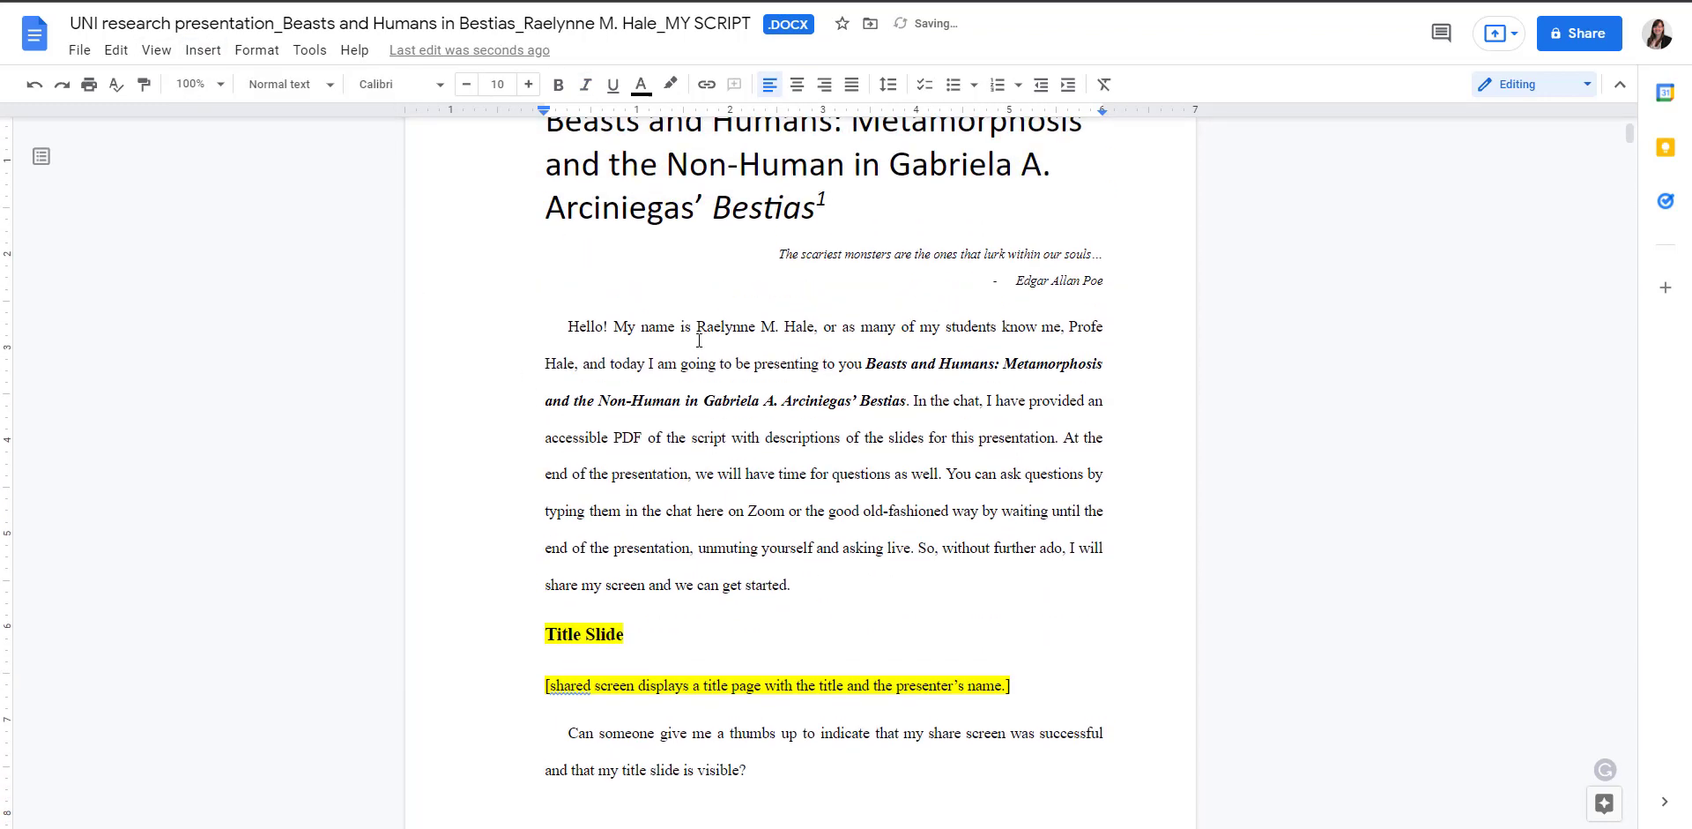
{"action": "scroll", "coordinate": [699, 341], "scroll_direction": "down", "scroll_amount": 3}
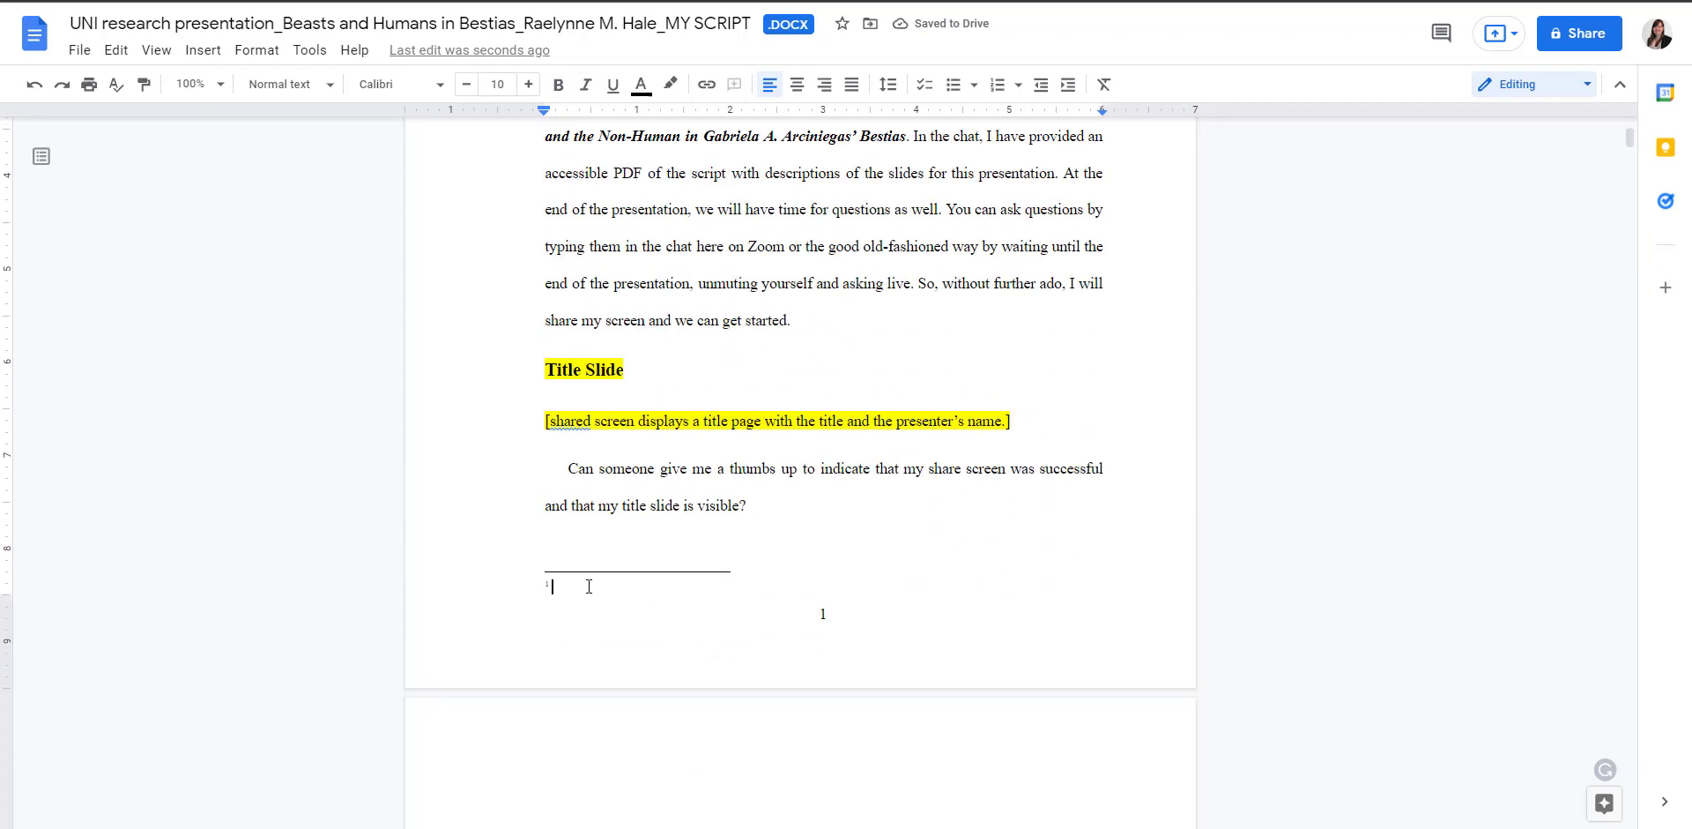
{"action": "left_click", "coordinate": [209, 51]}
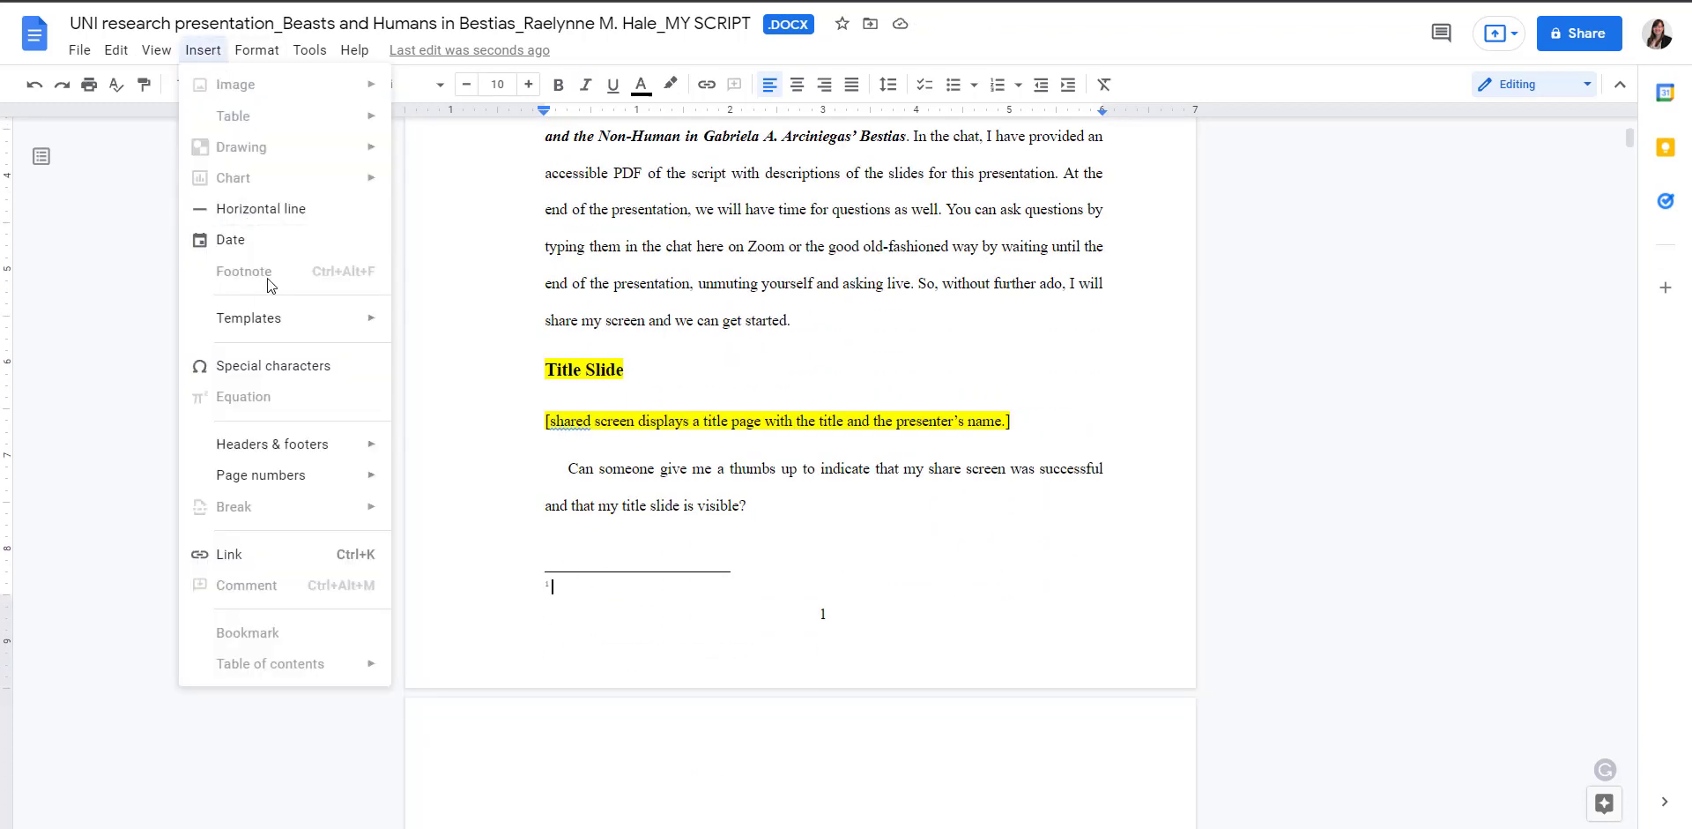
{"action": "left_click", "coordinate": [603, 249]}
{"action": "left_click", "coordinate": [203, 50]}
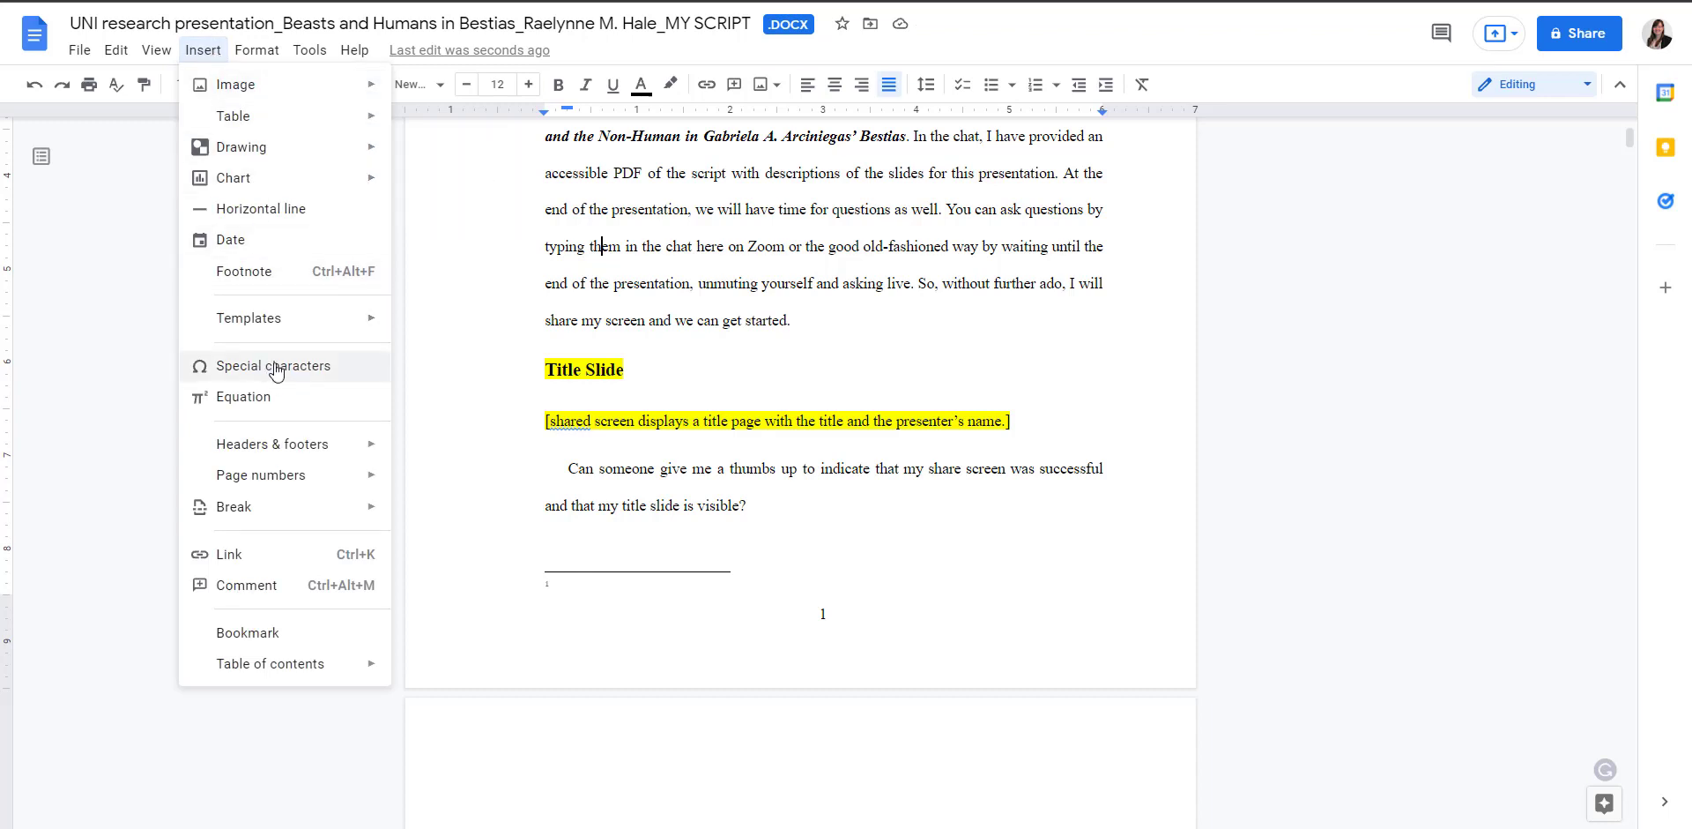
{"action": "left_click", "coordinate": [838, 321]}
Try inserting the hand-drawn special character é at the end of the "Title Slide" heading, and delete it again
{"action": "left_click", "coordinate": [695, 386]}
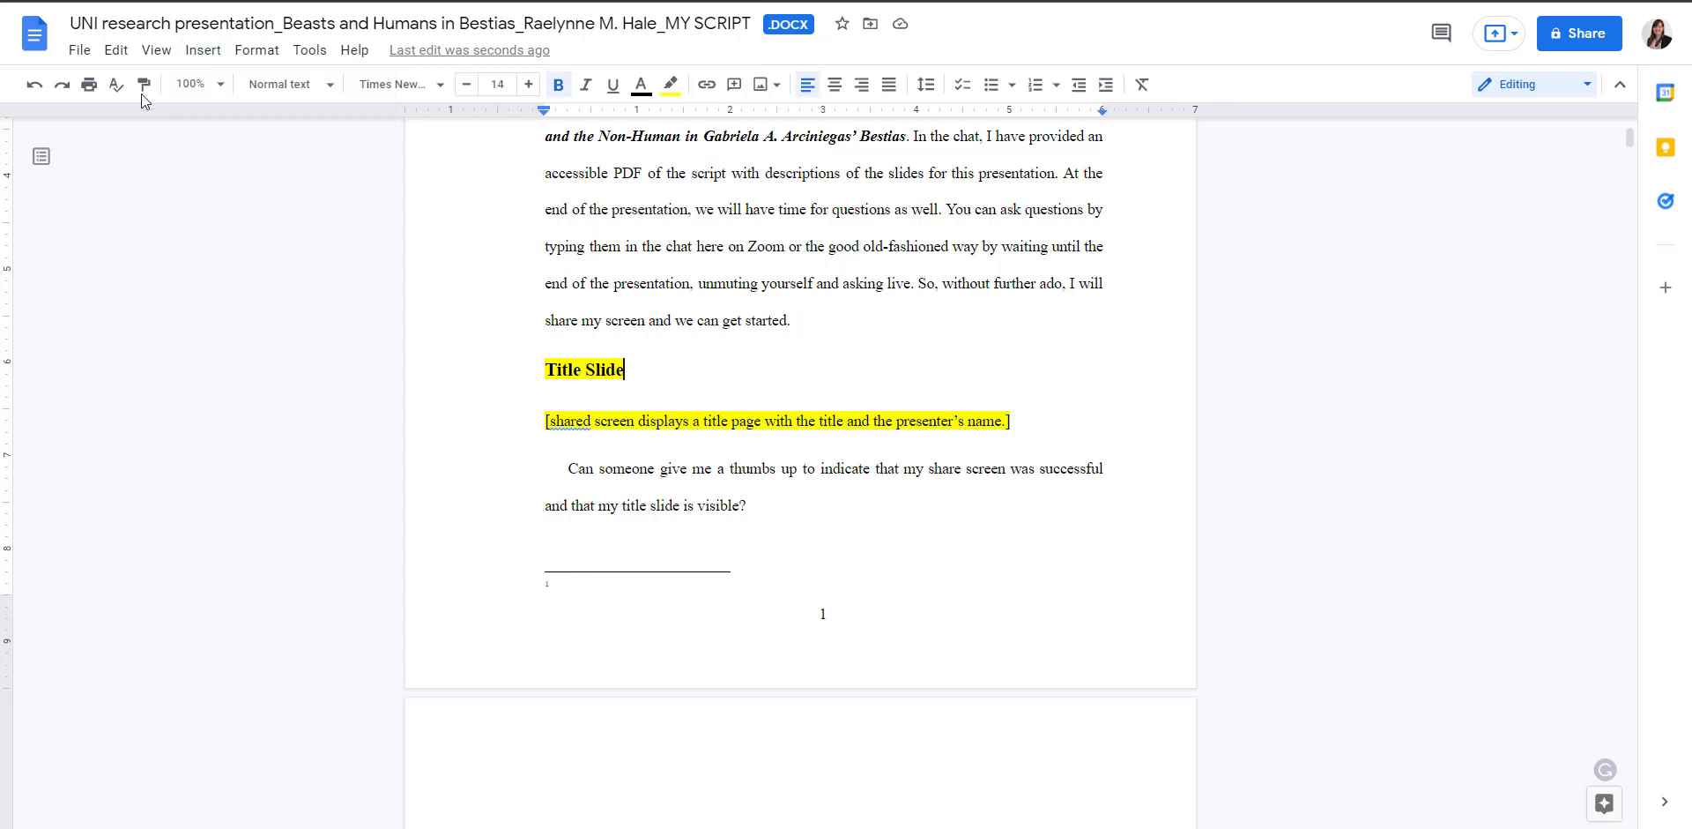
{"action": "left_click", "coordinate": [203, 50]}
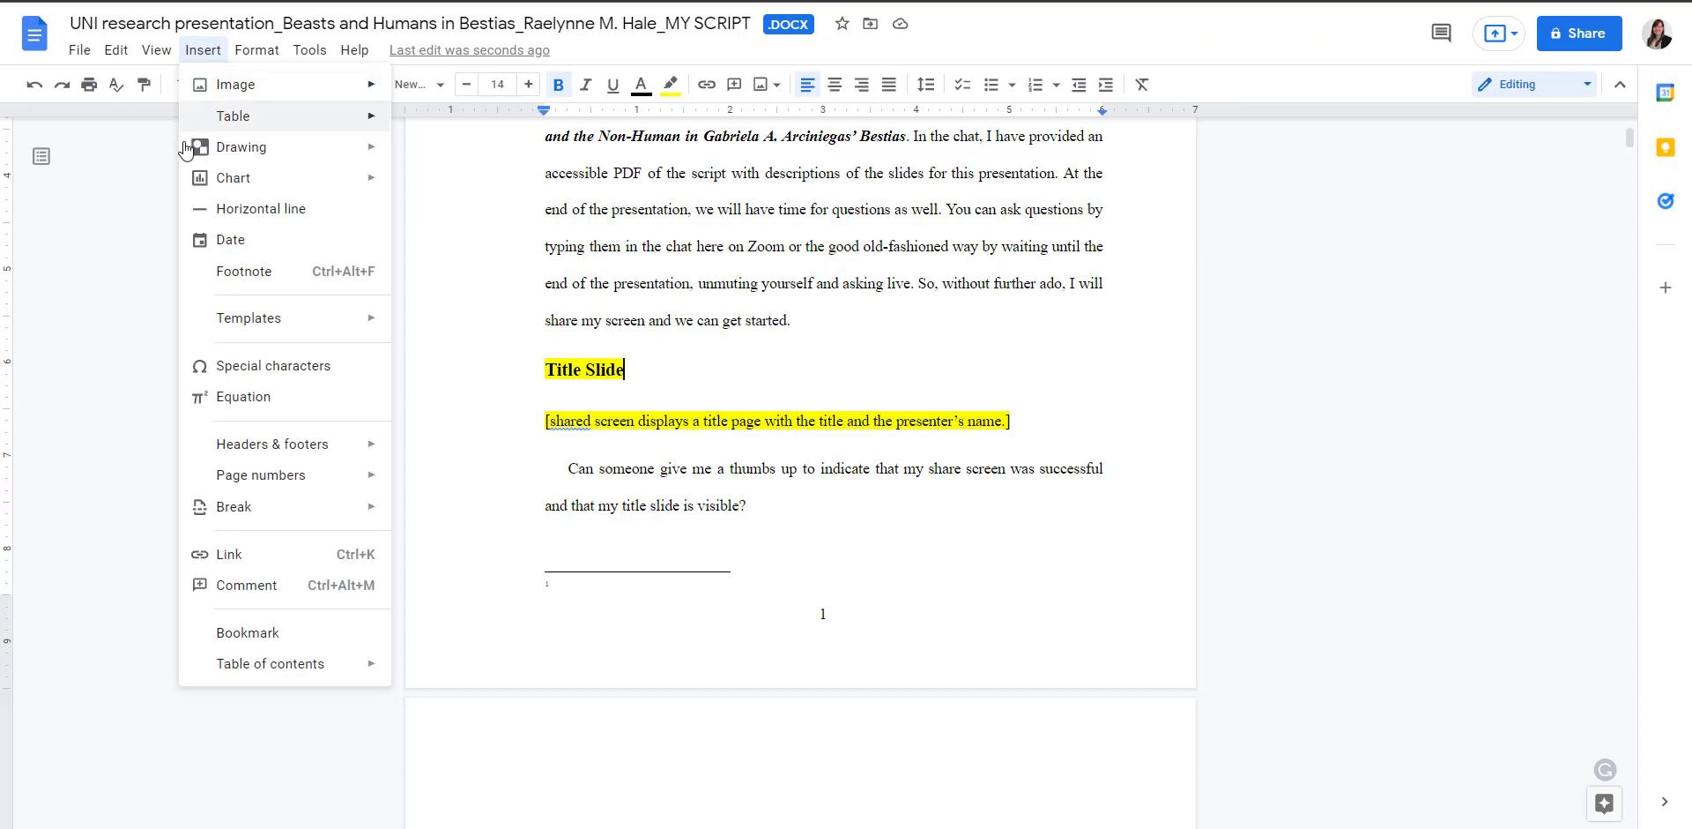
{"action": "left_click", "coordinate": [264, 367]}
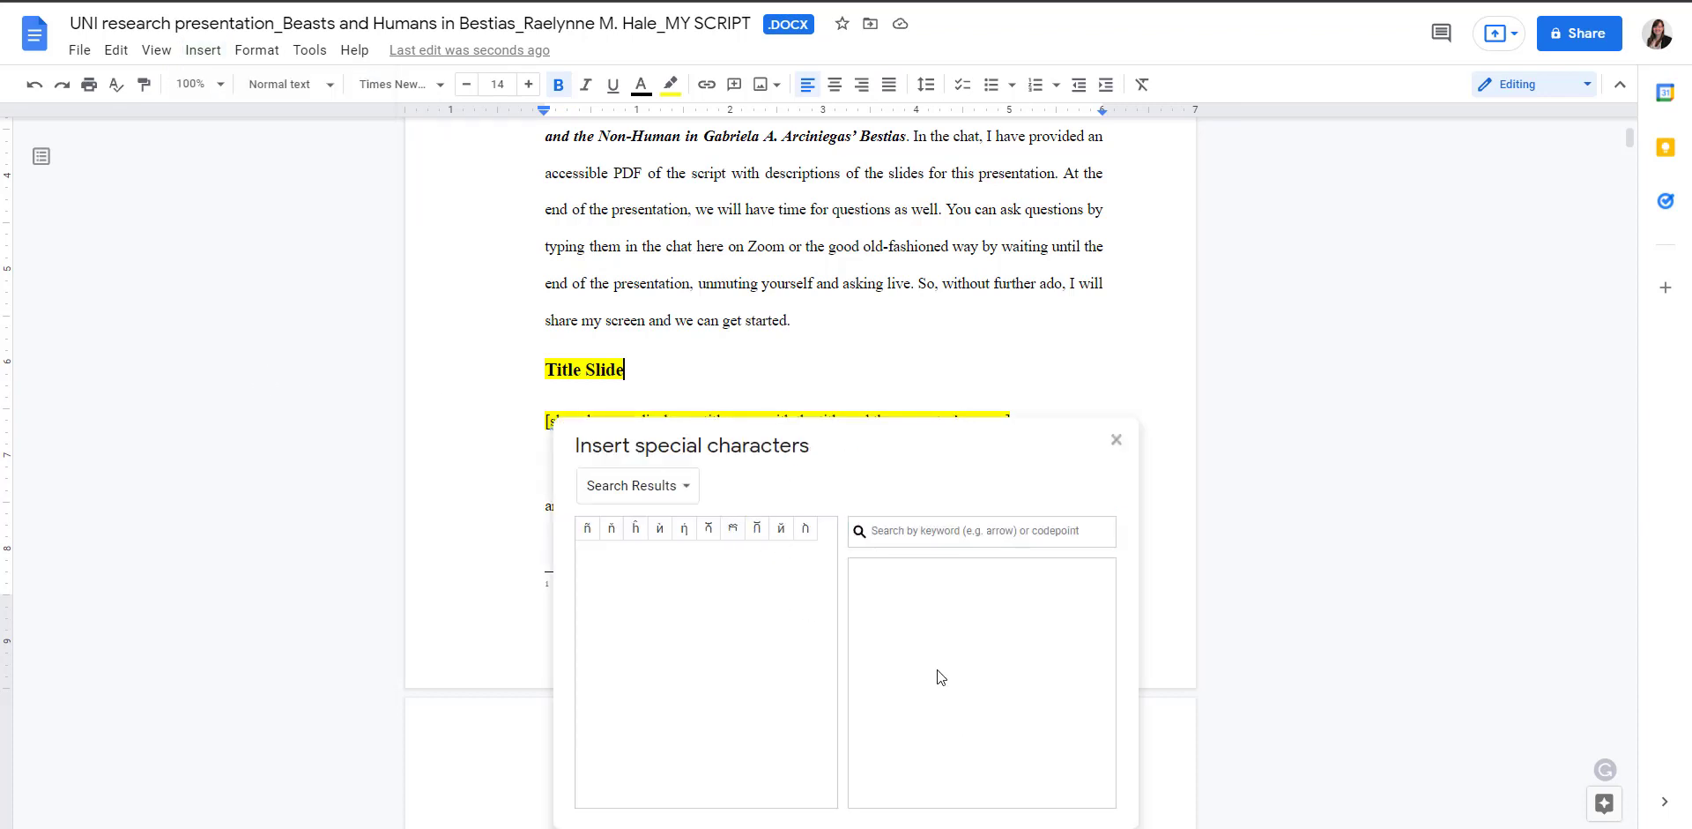
{"action": "left_click_drag", "start_coordinate": [901, 677], "coordinate": [990, 692]}
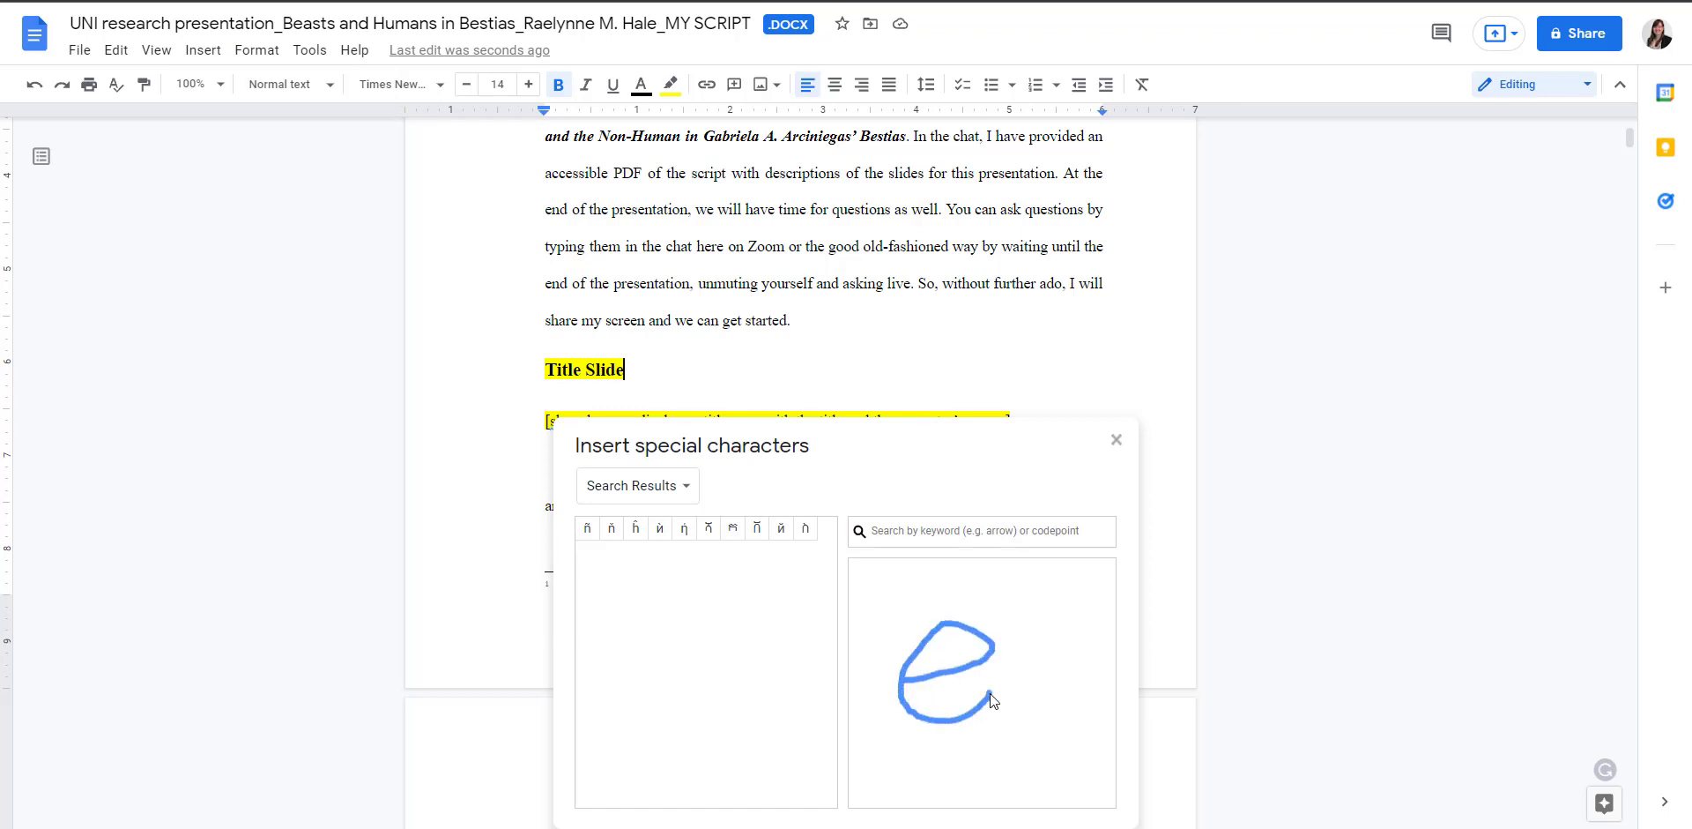
{"action": "left_click", "coordinate": [895, 629]}
{"action": "left_click_drag", "start_coordinate": [895, 630], "coordinate": [942, 573]}
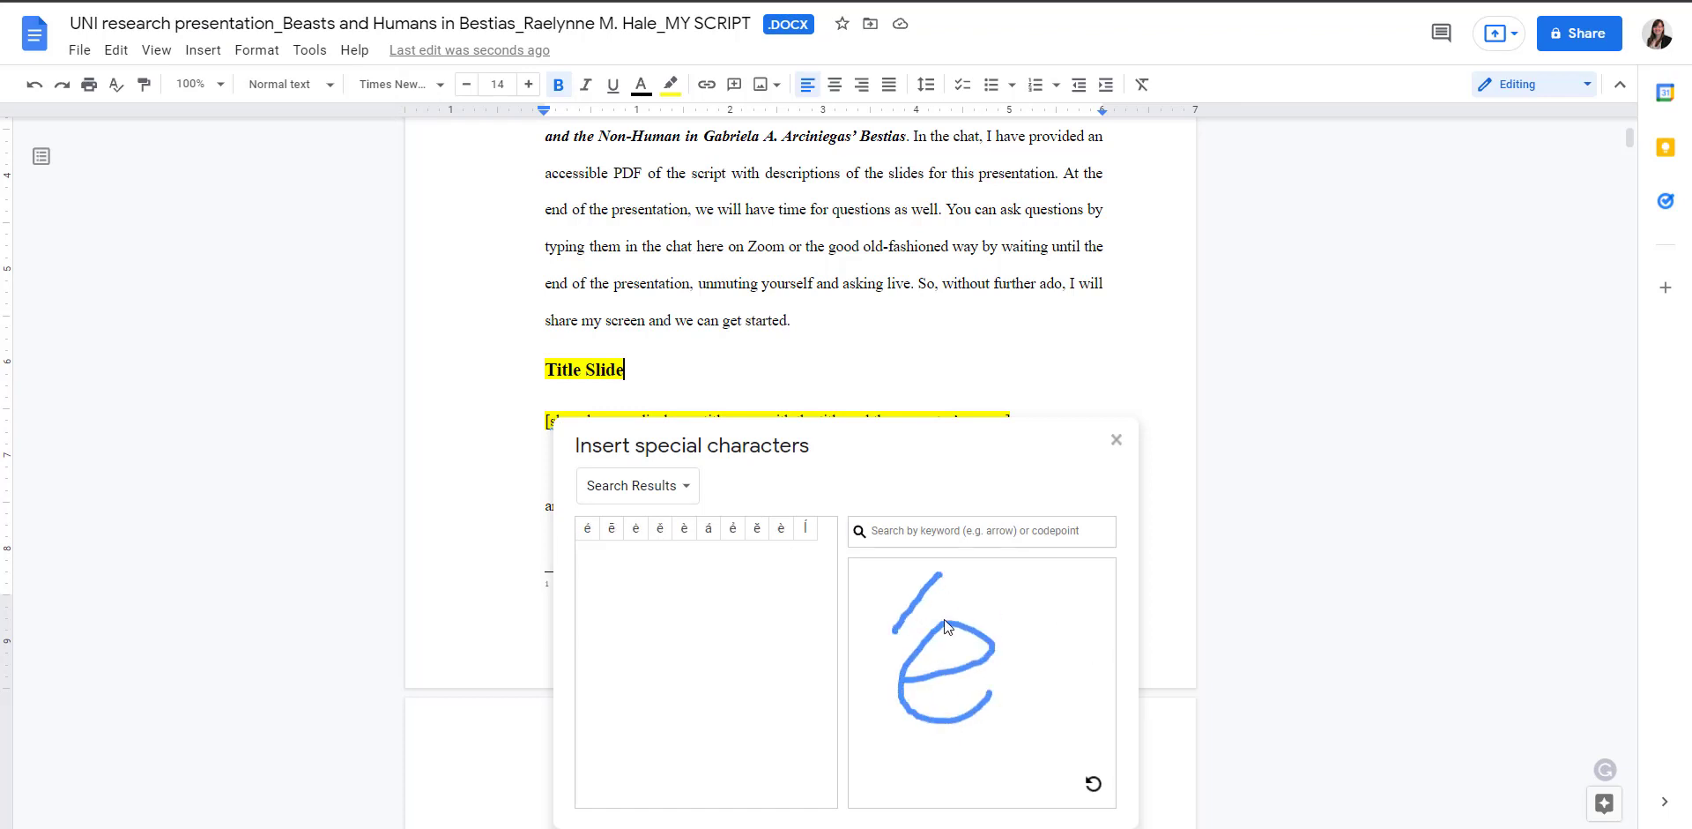
{"action": "left_click", "coordinate": [587, 527]}
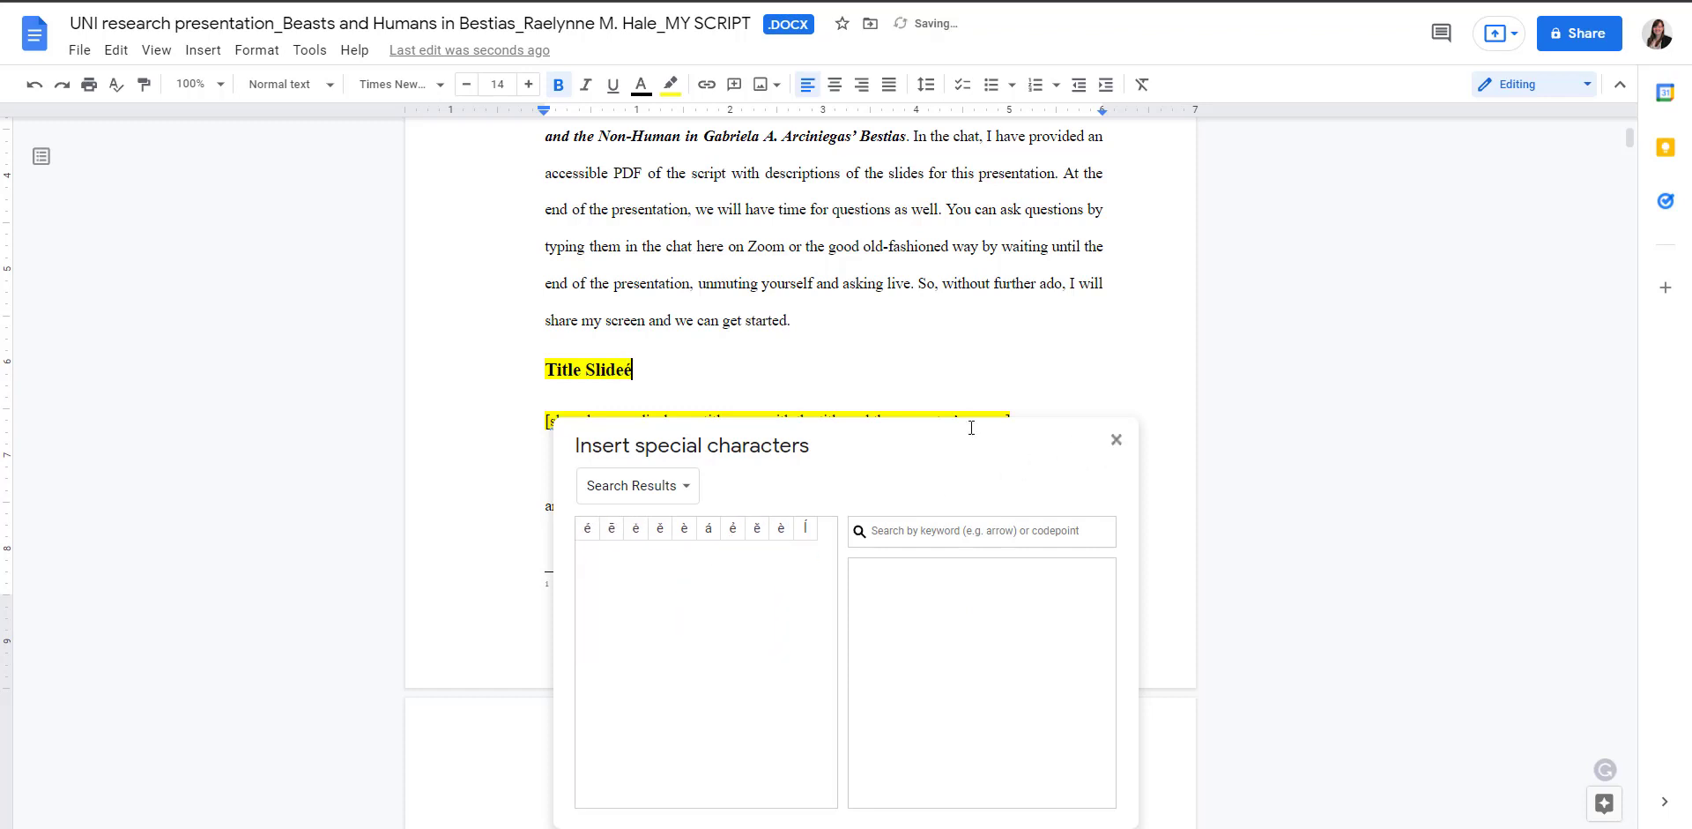
{"action": "key", "text": "Escape"}
{"action": "key", "text": "BackSpace"}
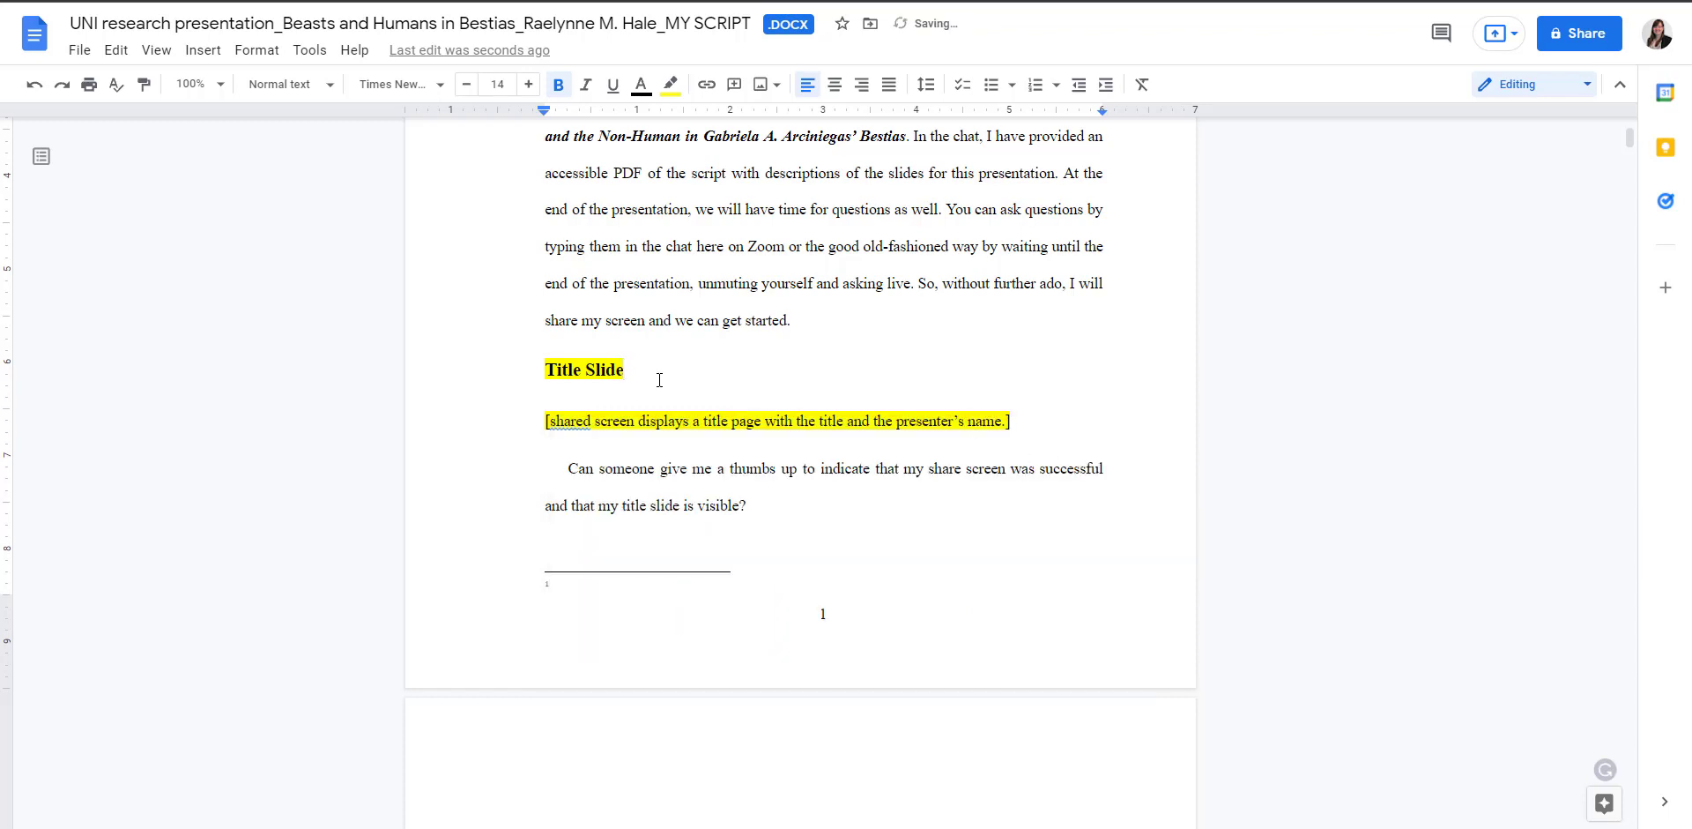
{"action": "left_click", "coordinate": [204, 50]}
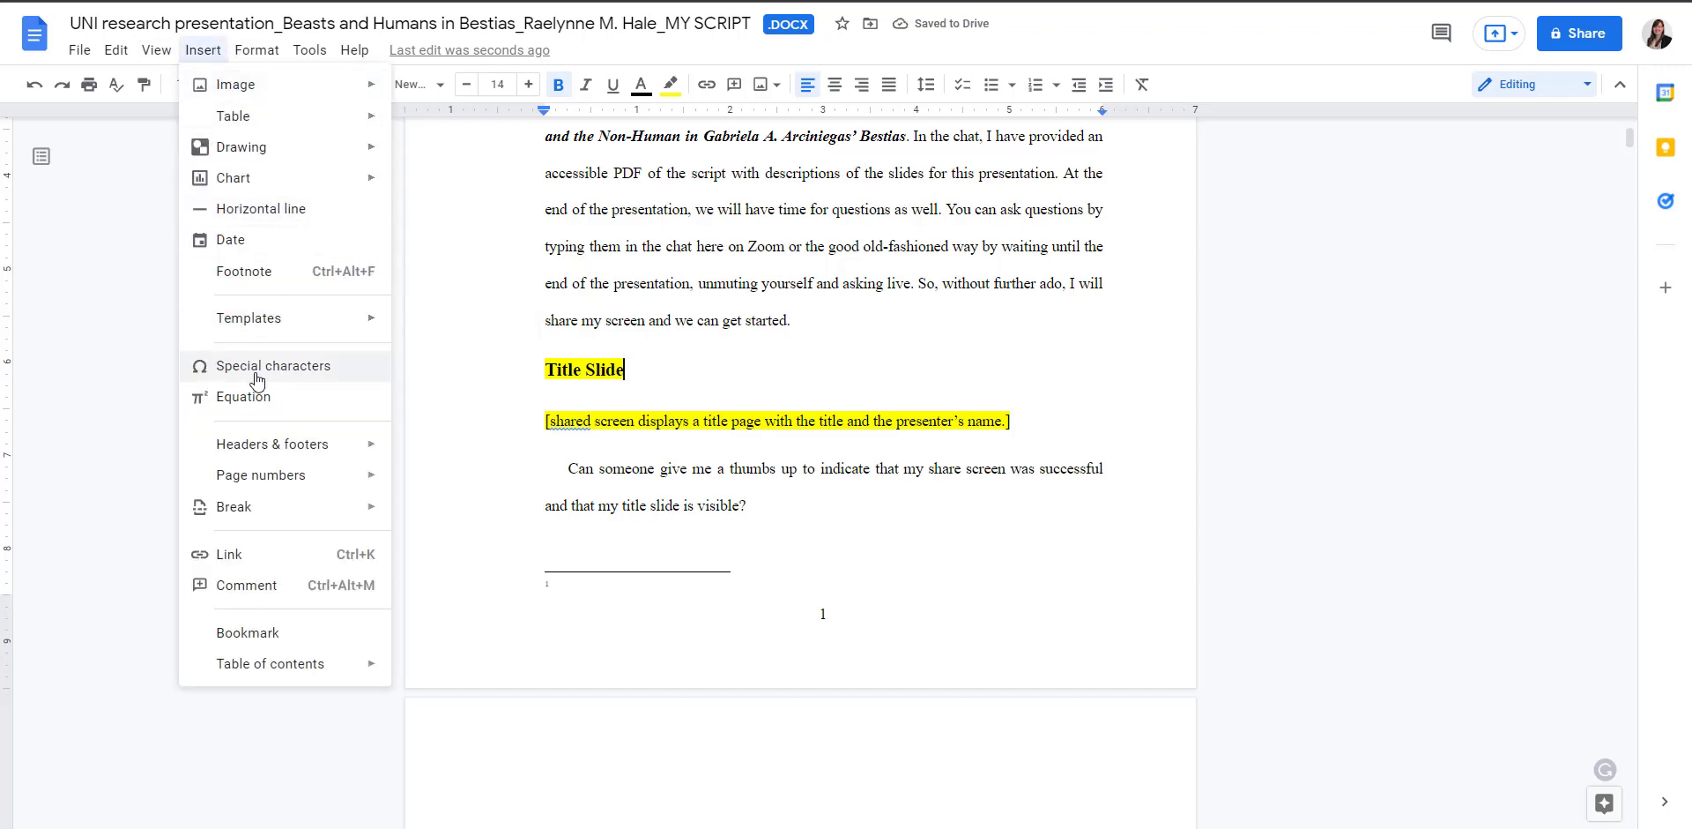
{"action": "mouse_move", "coordinate": [288, 481]}
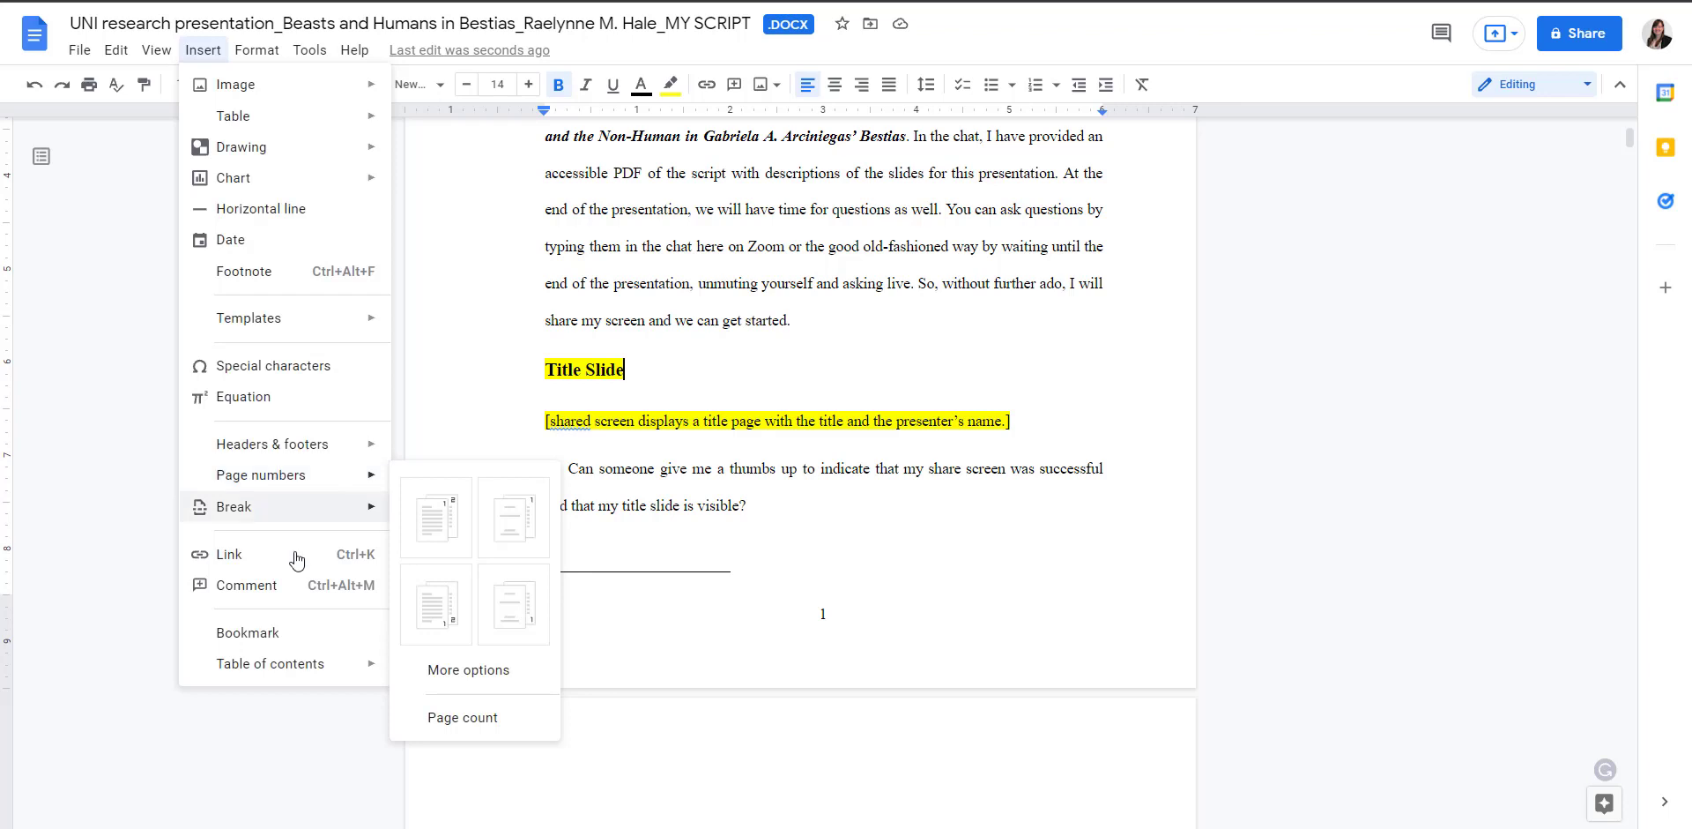
{"action": "mouse_move", "coordinate": [314, 674]}
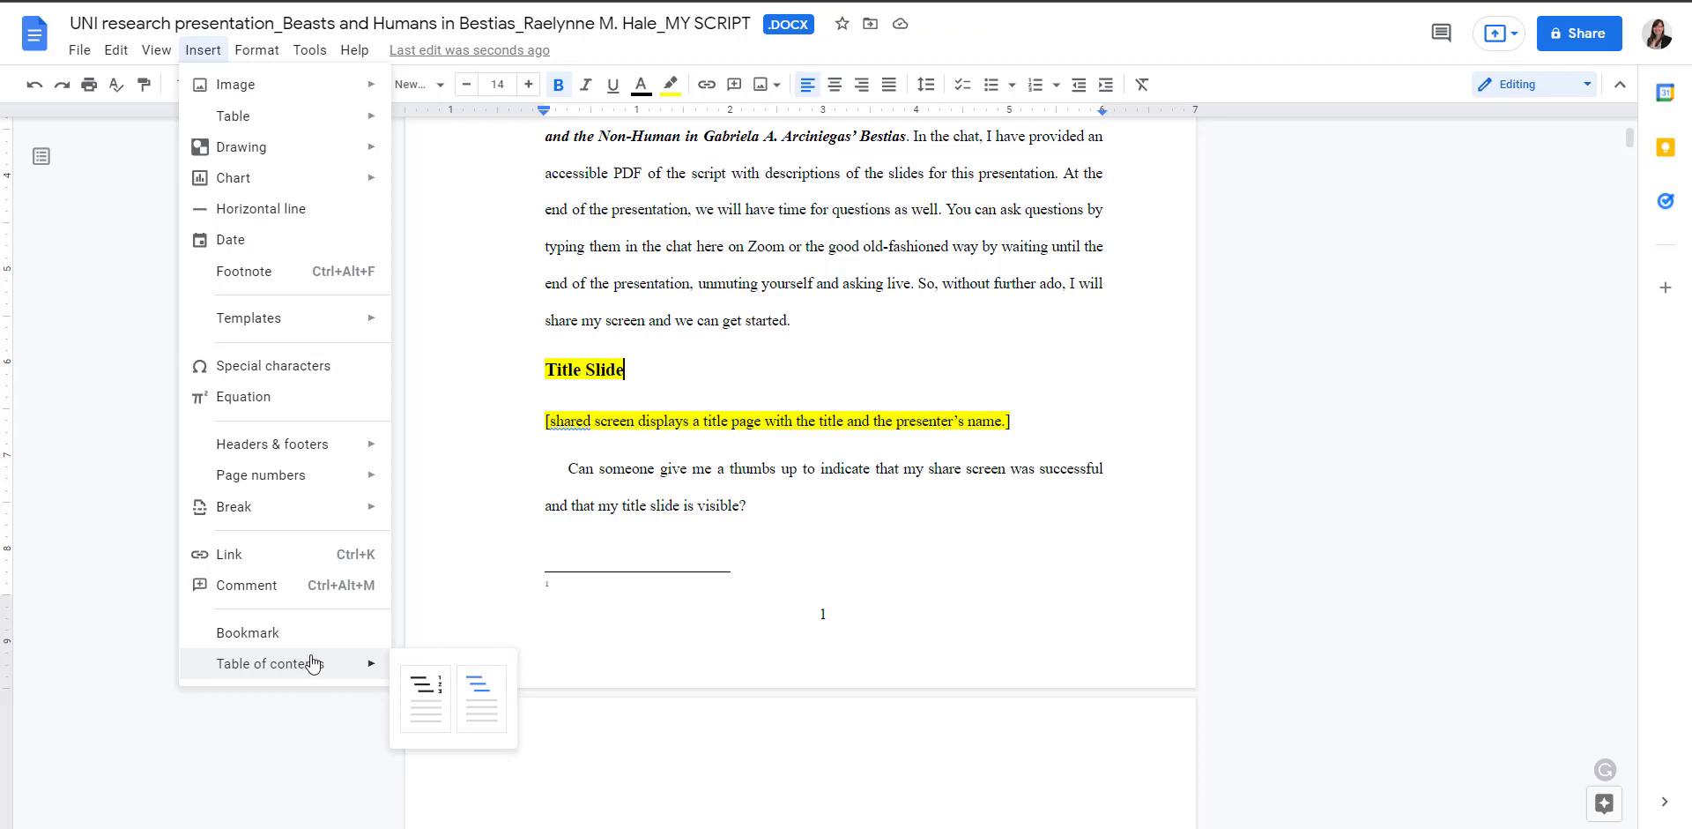
Update the Title paragraph style to match the formatting of the whole document title
{"action": "scroll", "coordinate": [839, 404], "scroll_direction": "up", "scroll_amount": 6}
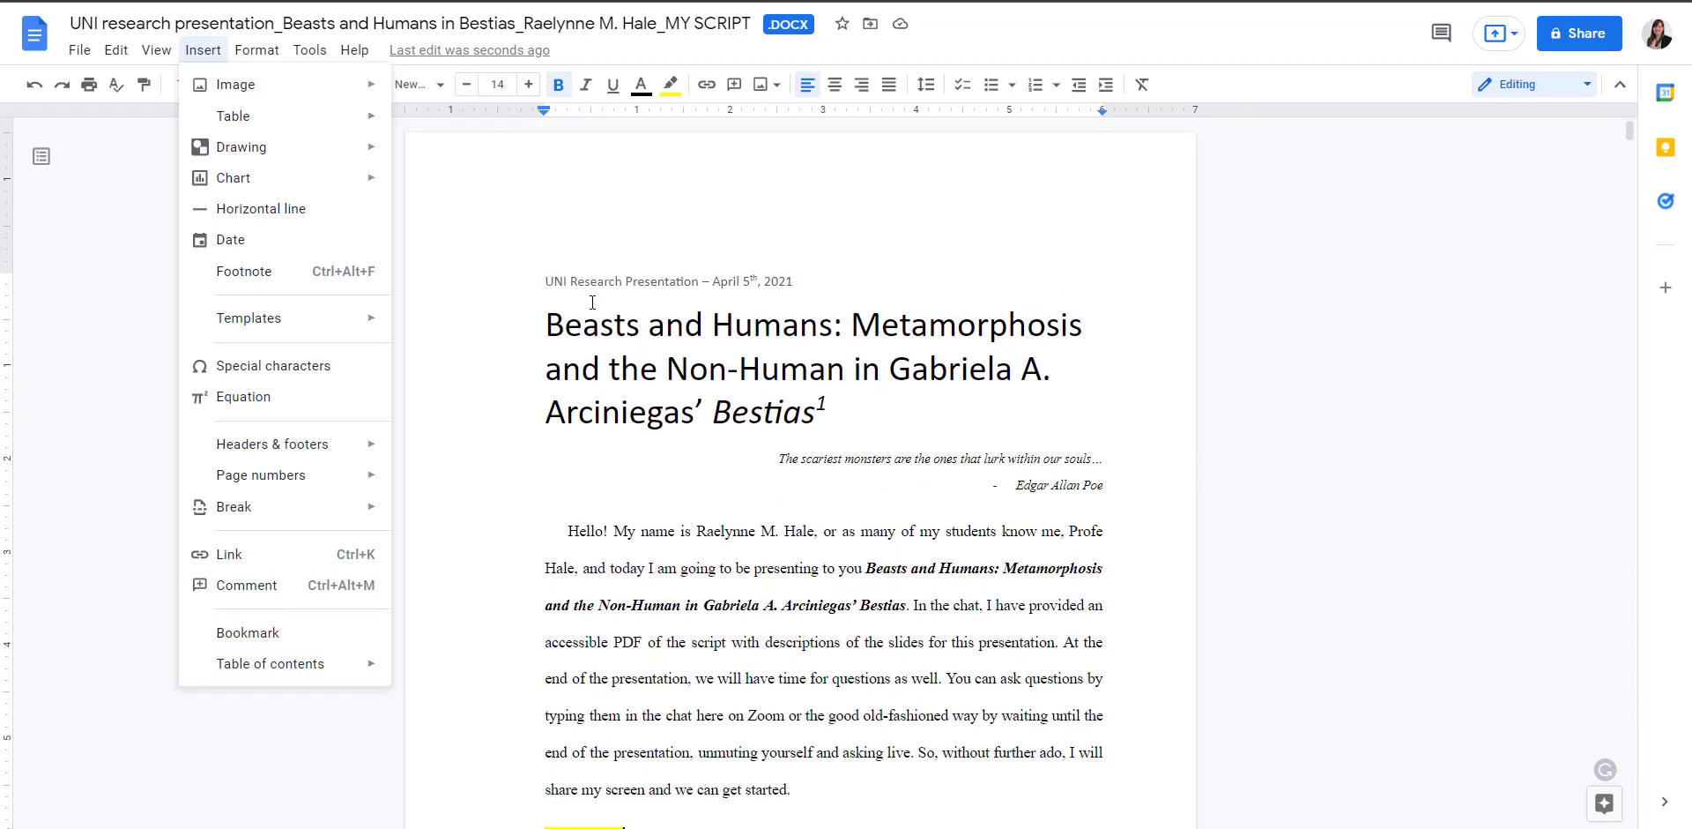
{"action": "left_click", "coordinate": [839, 403]}
{"action": "left_click_drag", "start_coordinate": [839, 403], "coordinate": [499, 316]}
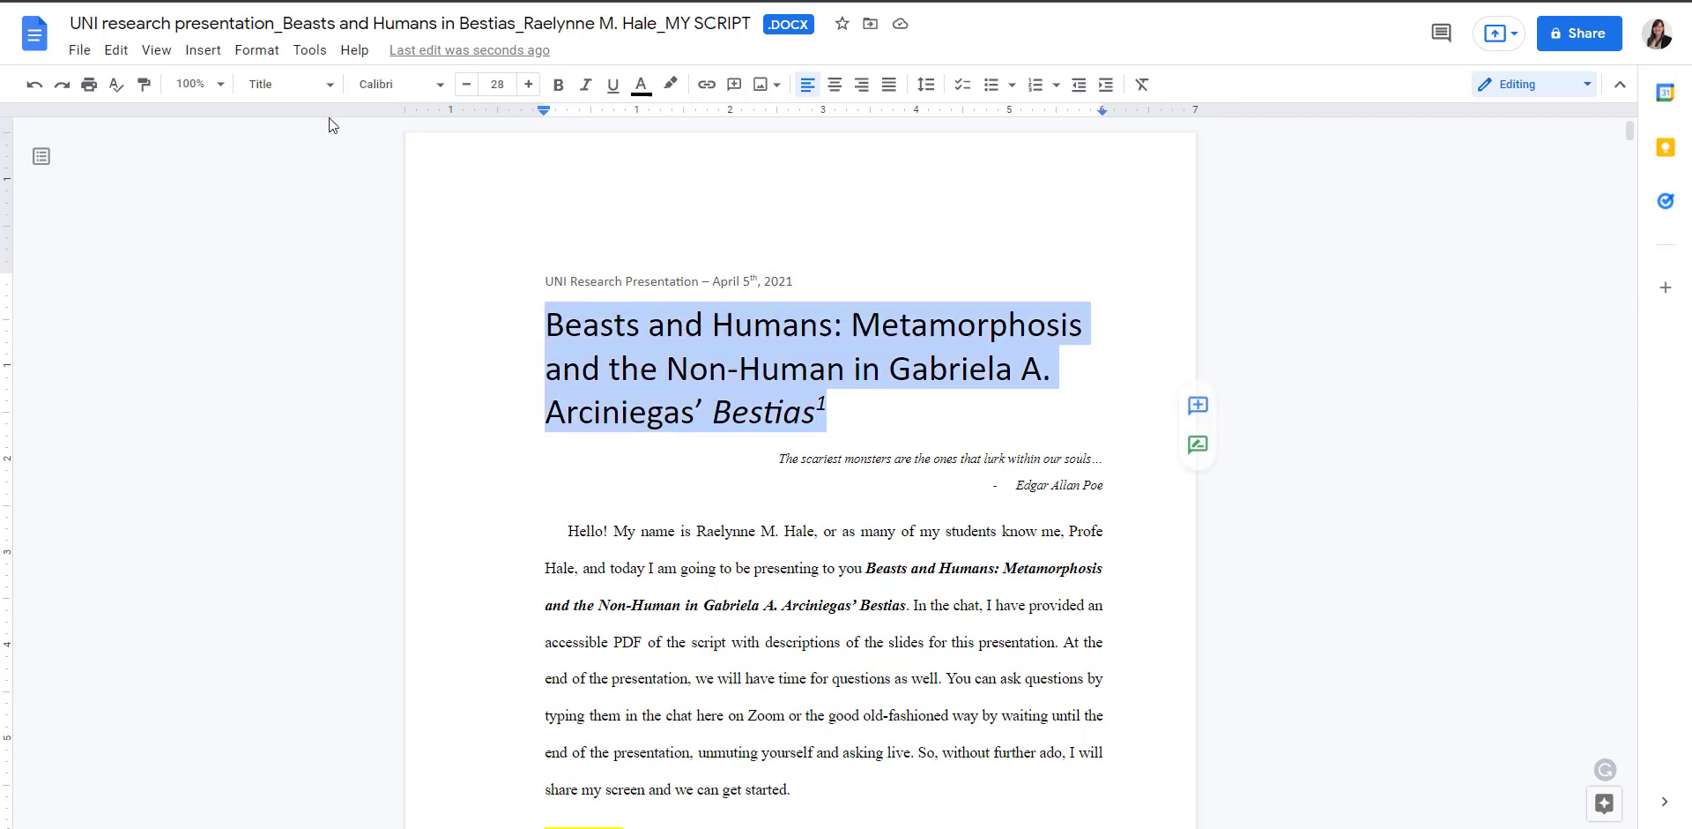
{"action": "left_click", "coordinate": [330, 84]}
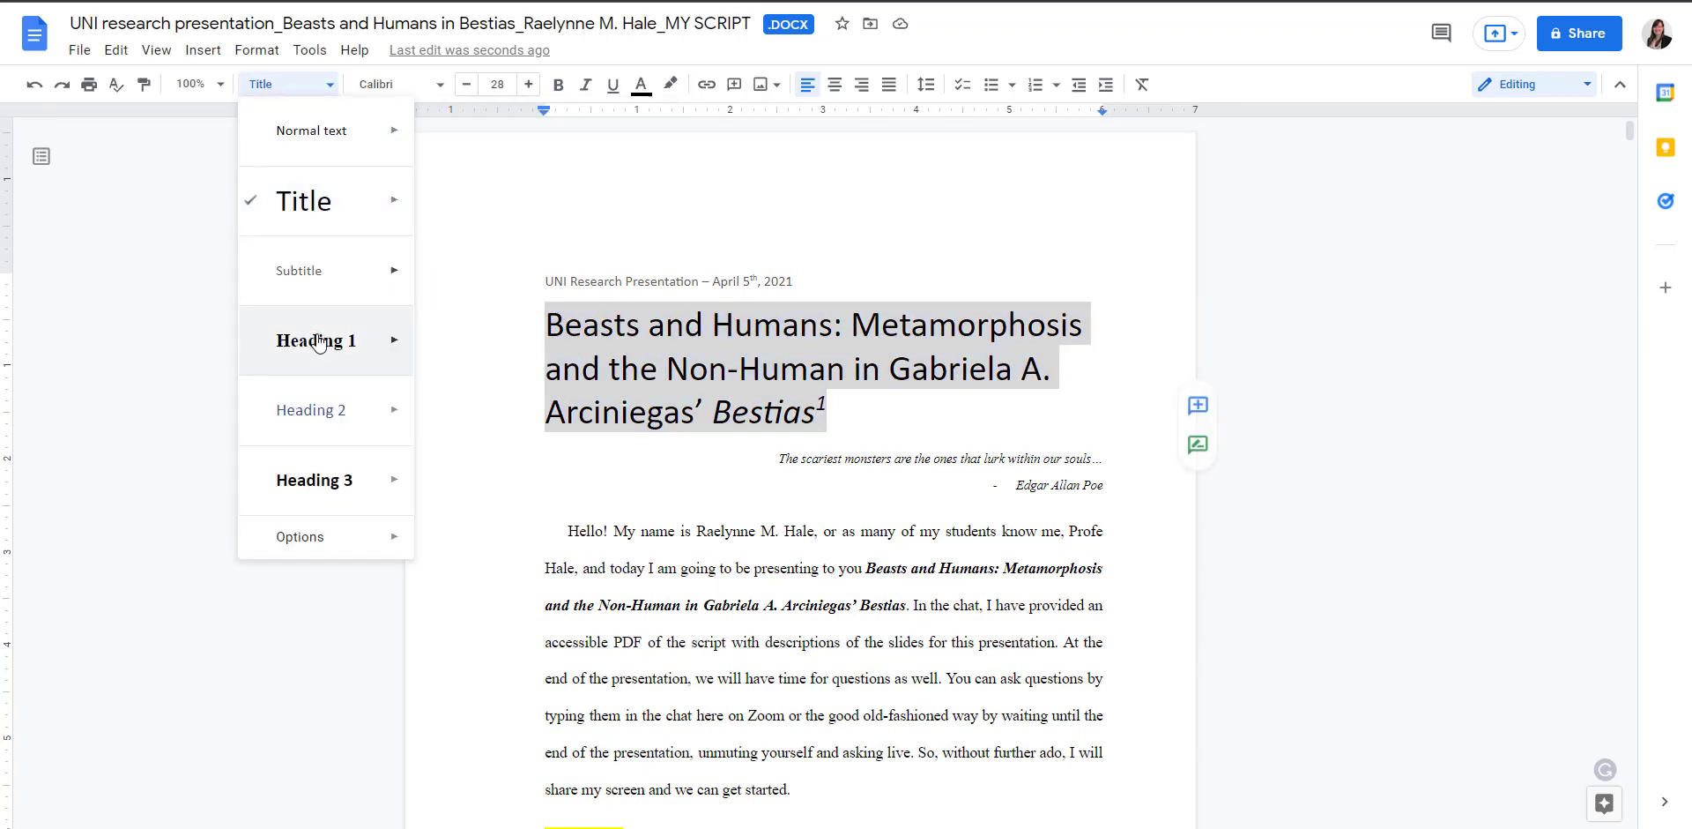
{"action": "mouse_move", "coordinate": [377, 347]}
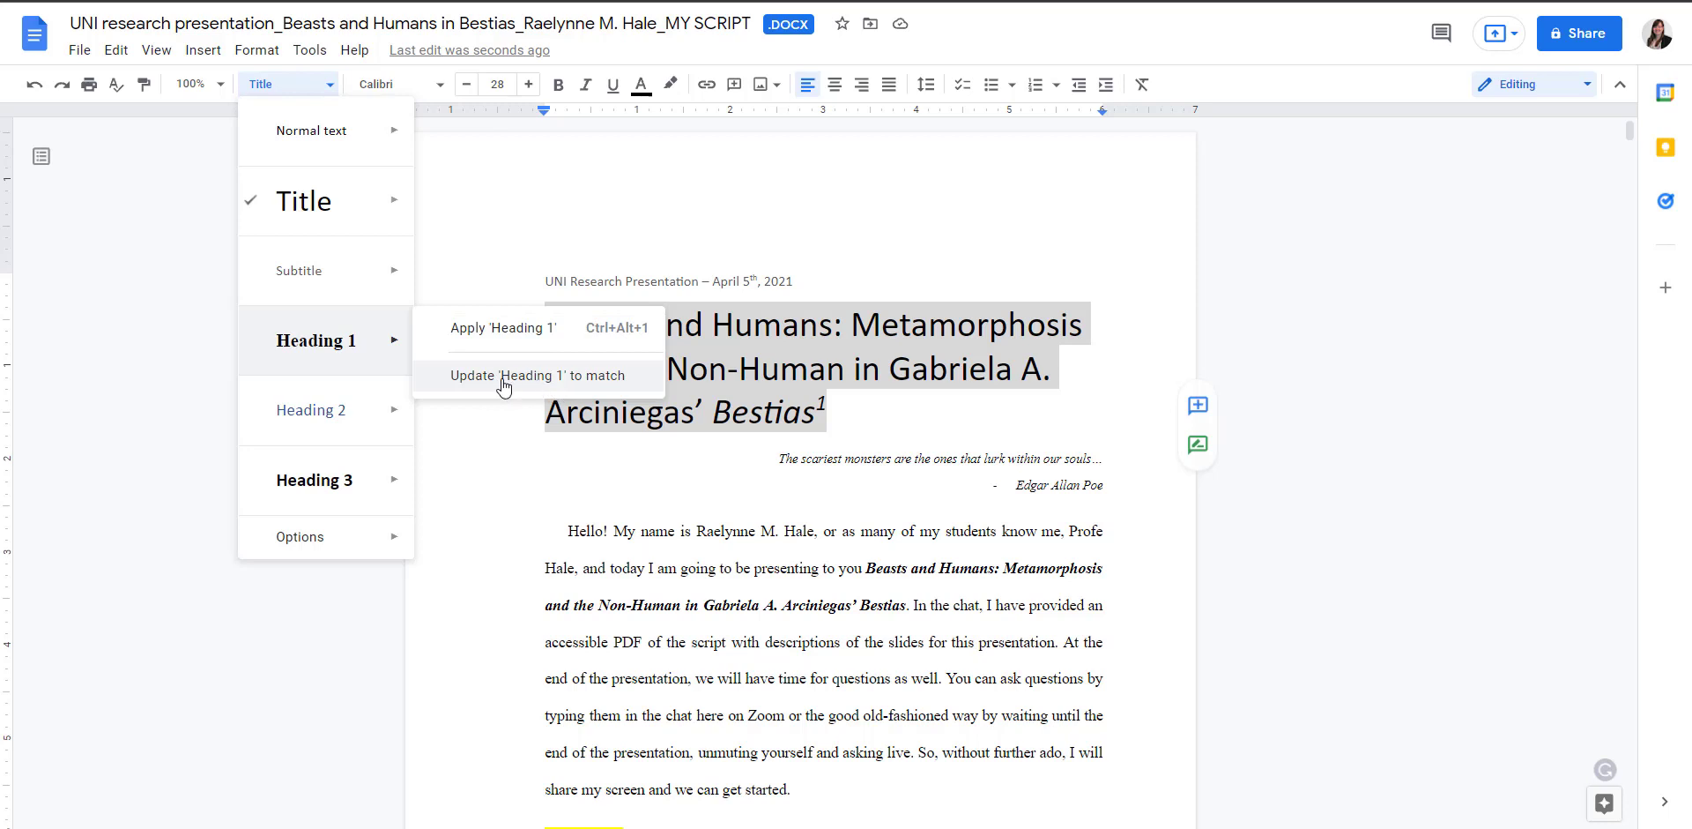
{"action": "mouse_move", "coordinate": [396, 206]}
{"action": "left_click", "coordinate": [492, 242]}
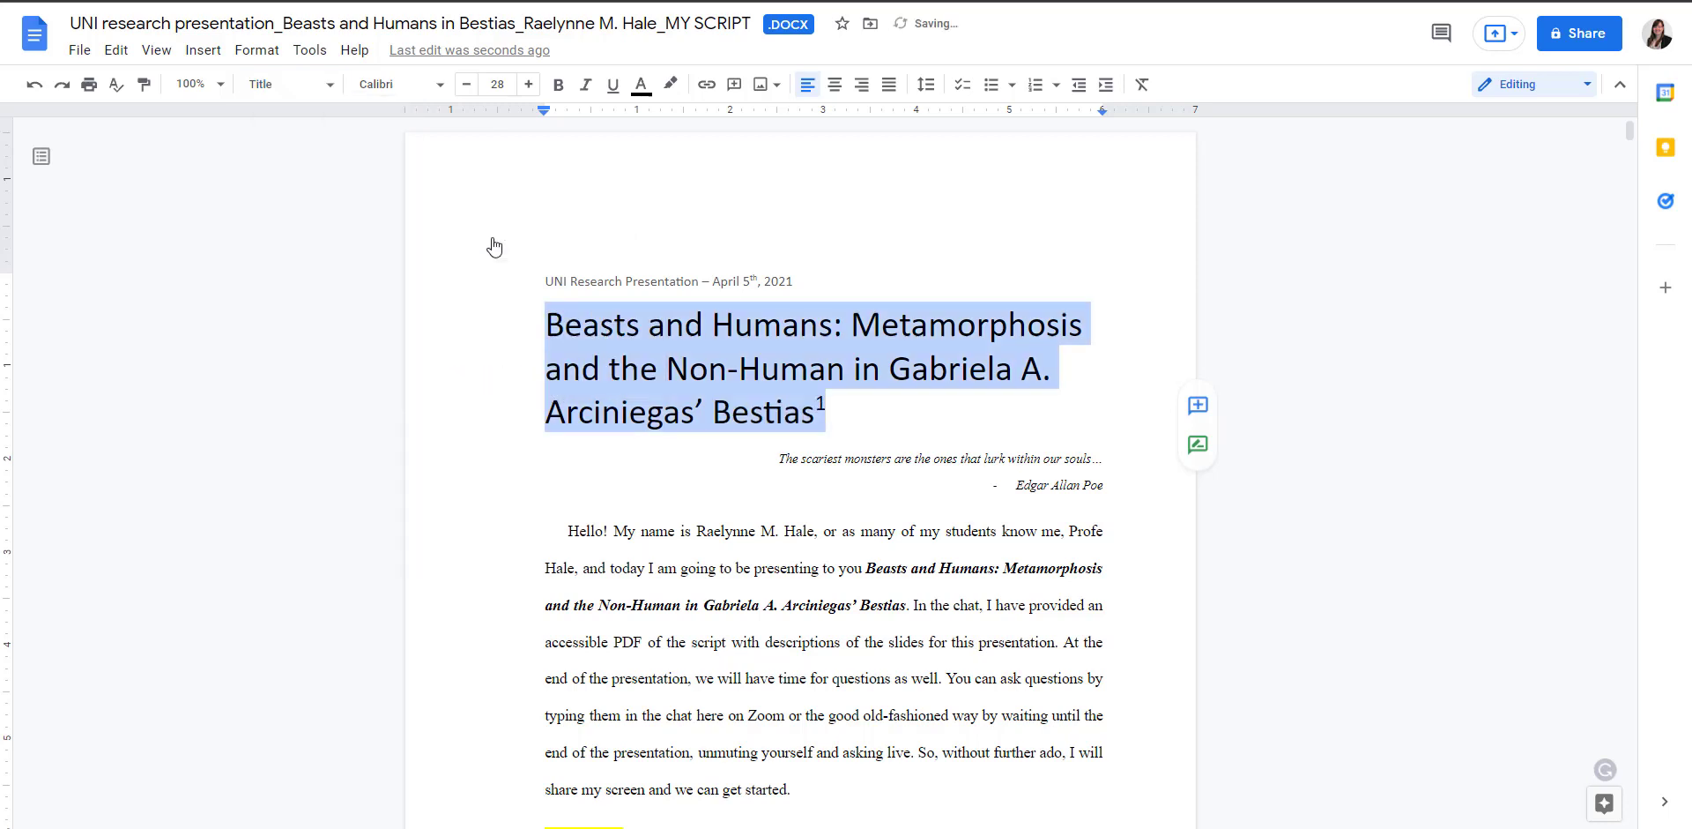
Italicize the closing words of the document title, from the author's middle initial through "Bestias"
{"action": "left_click", "coordinate": [775, 431]}
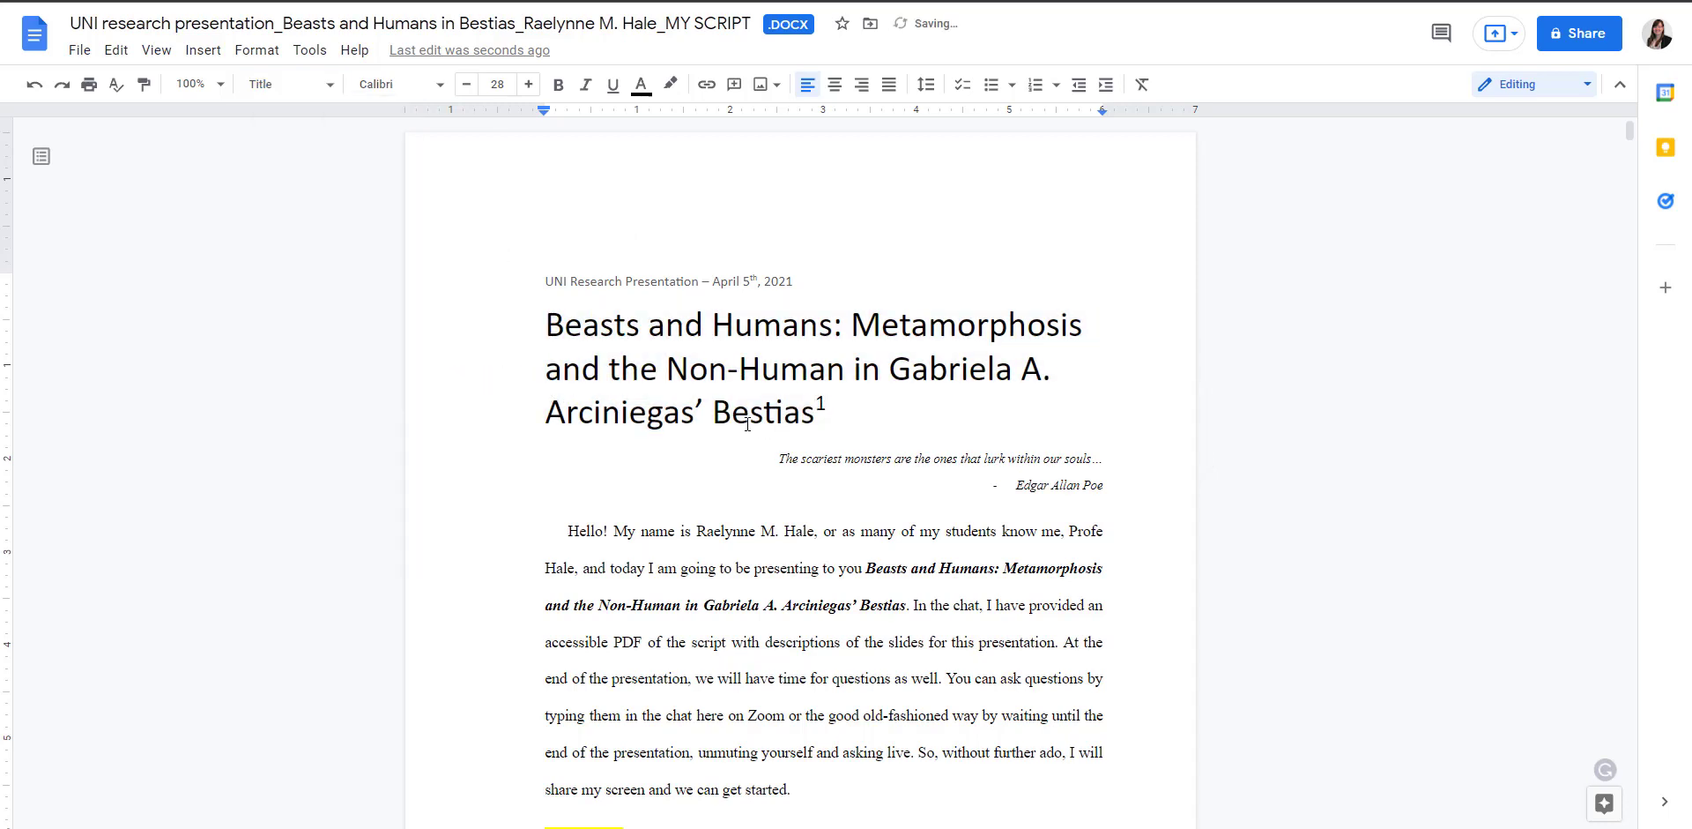
{"action": "double_click", "coordinate": [852, 406]}
{"action": "left_click_drag", "start_coordinate": [816, 412], "coordinate": [1021, 368]}
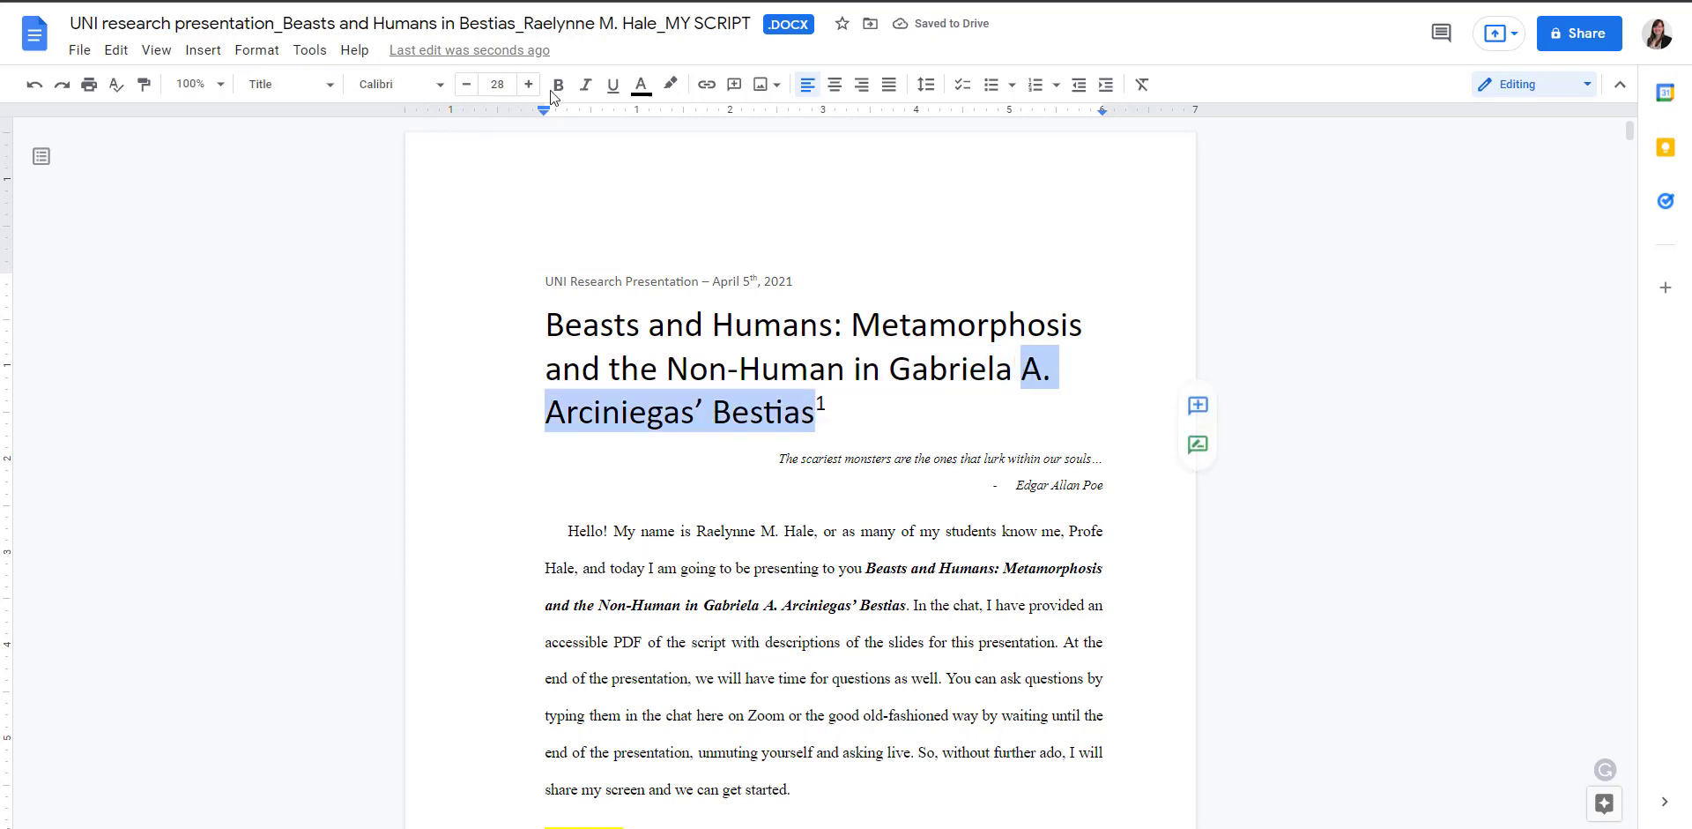
{"action": "left_click", "coordinate": [585, 84]}
{"action": "left_click", "coordinate": [659, 324]}
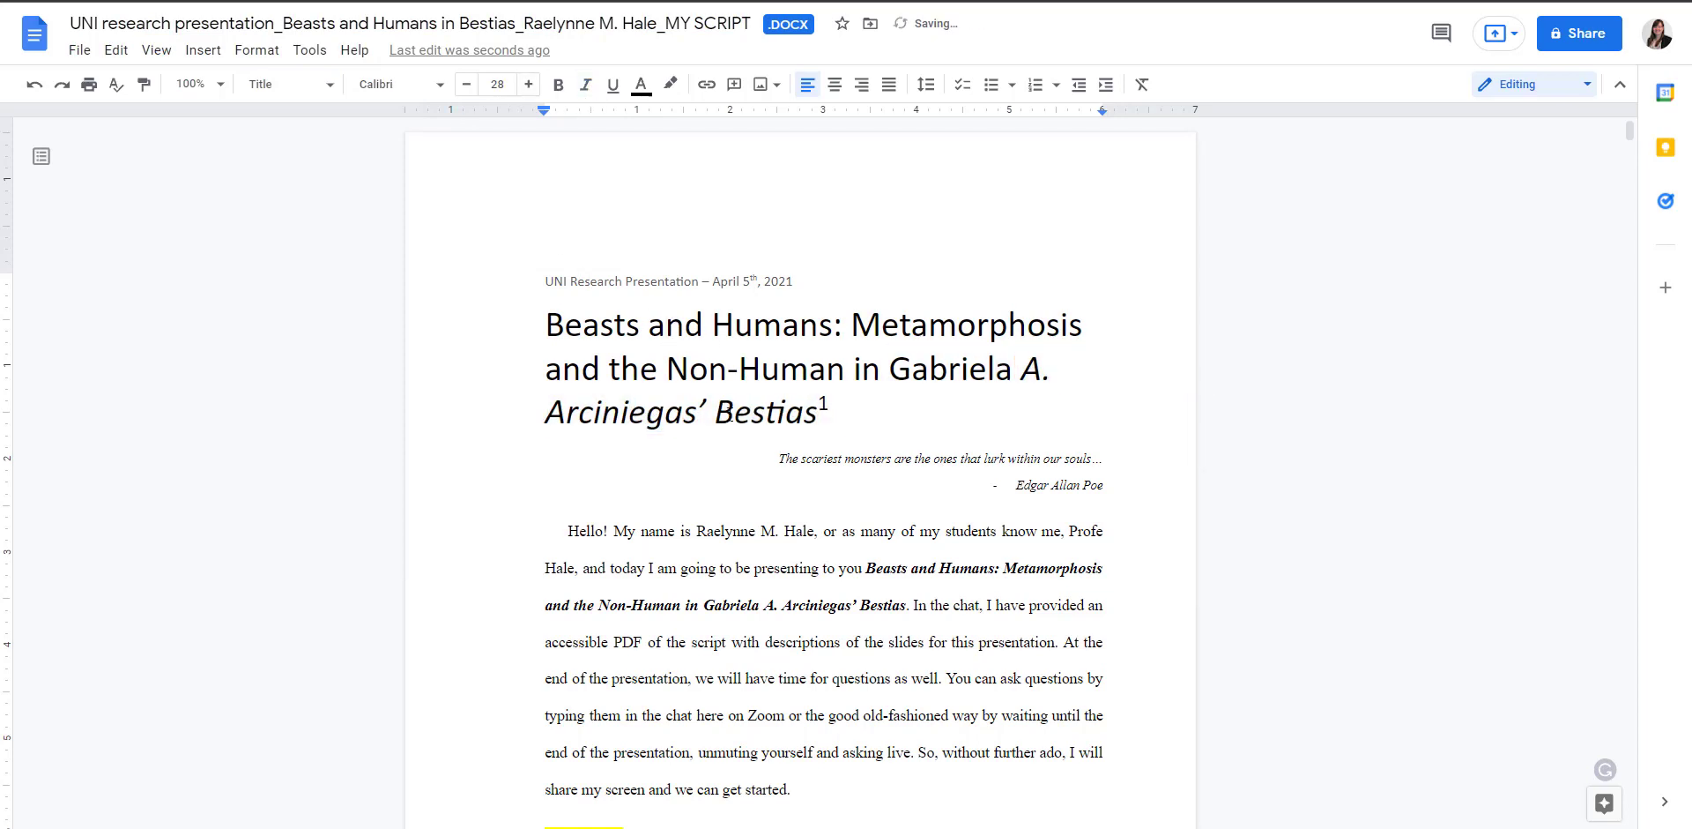
Remove the italics from the author's middle initial and surname in the document title
{"action": "left_click_drag", "start_coordinate": [716, 413], "coordinate": [1014, 368]}
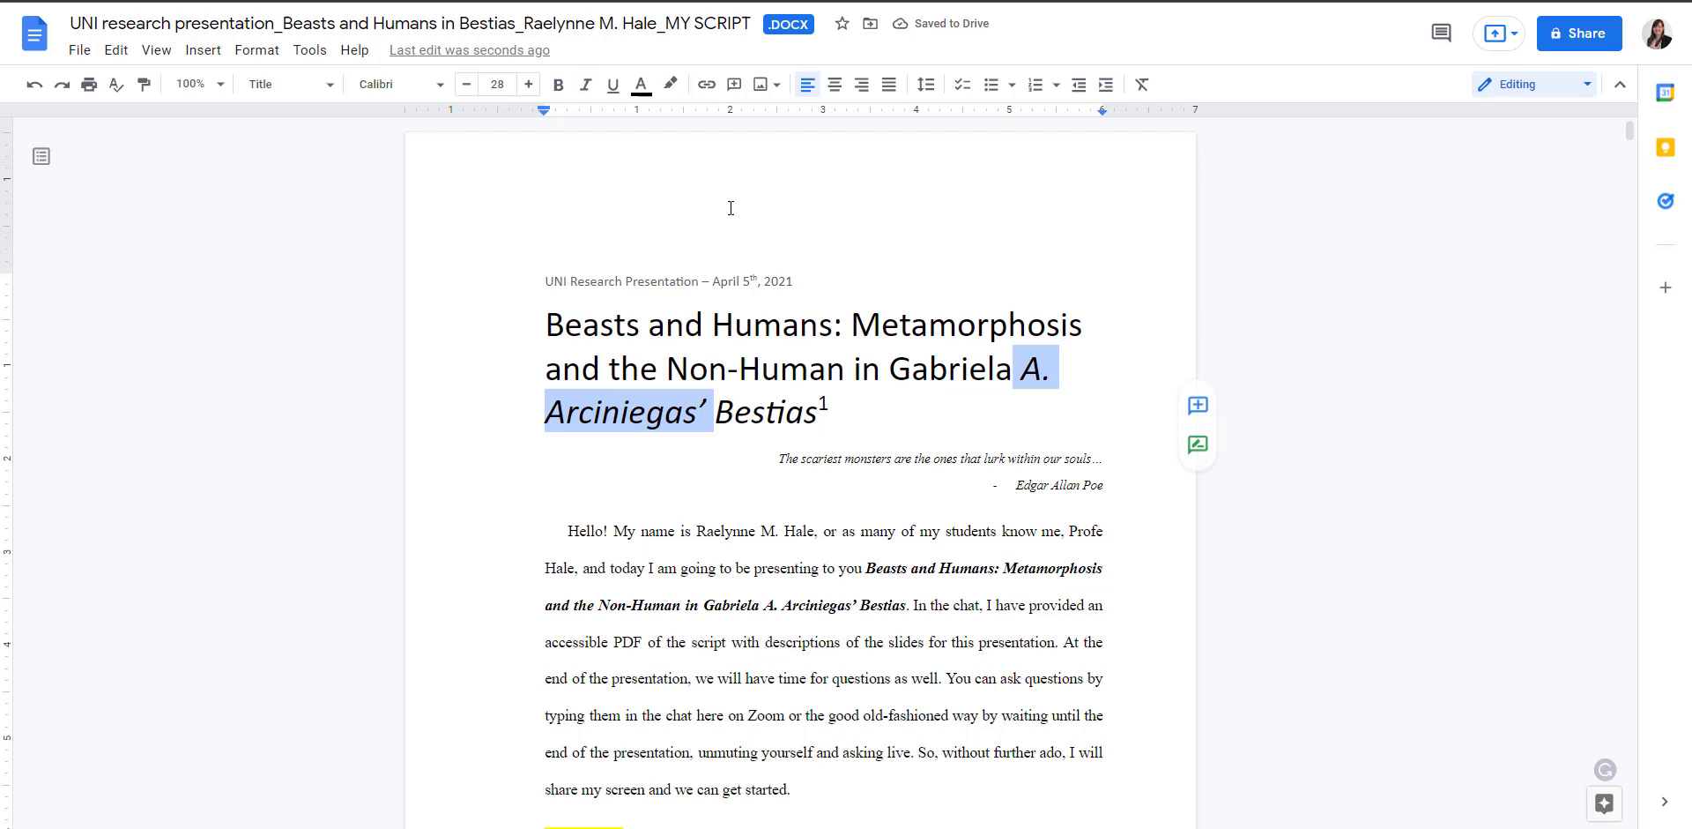
{"action": "left_click", "coordinate": [586, 88]}
{"action": "left_click", "coordinate": [708, 368]}
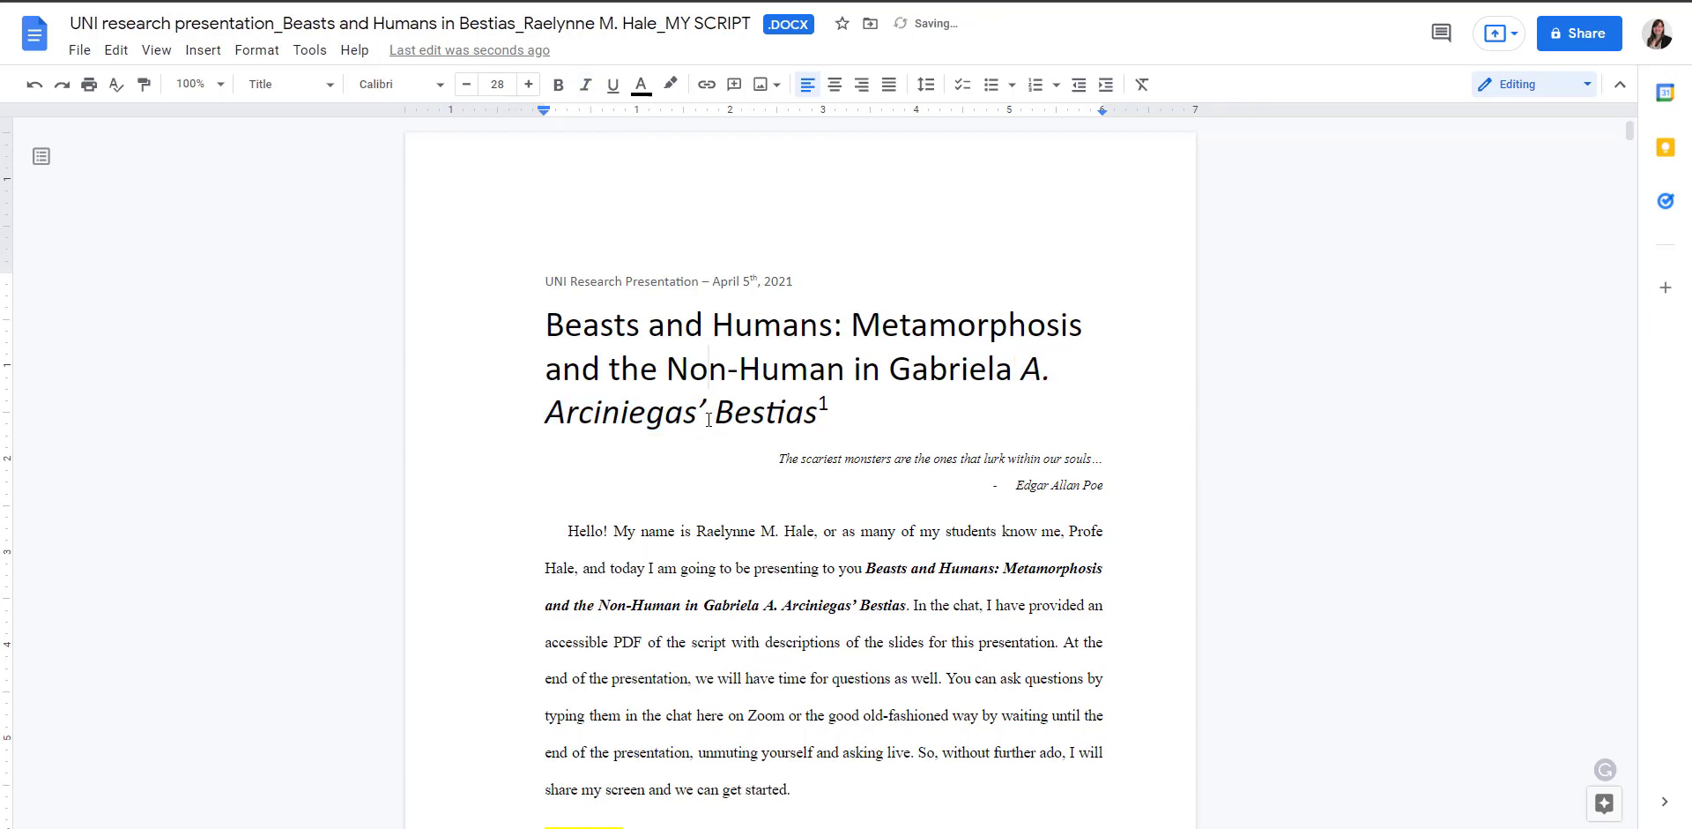
{"action": "left_click_drag", "start_coordinate": [708, 420], "coordinate": [1021, 386]}
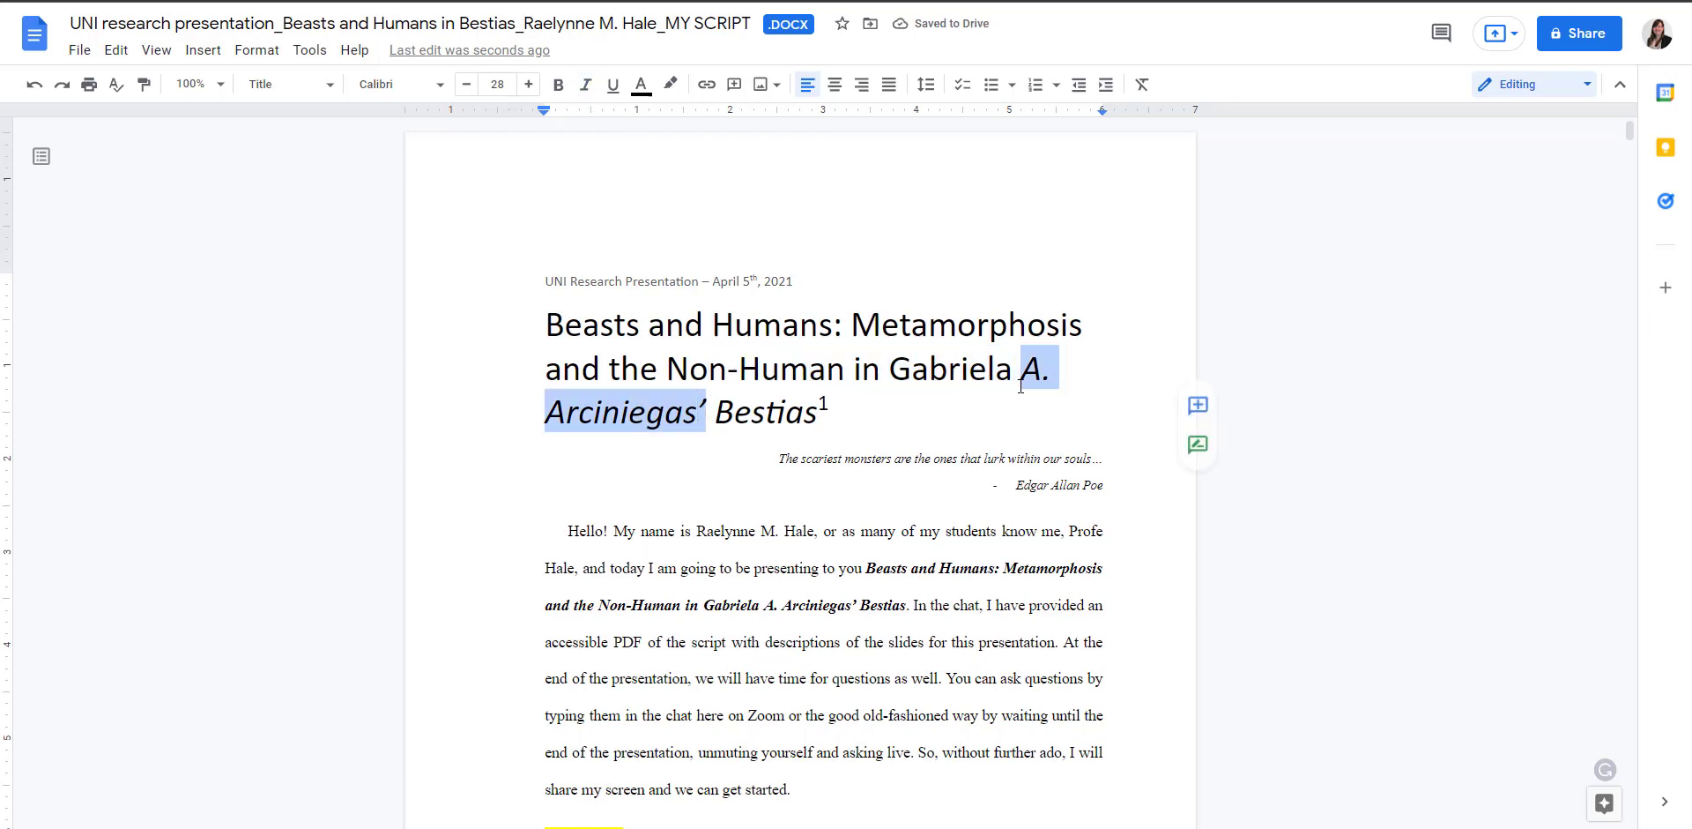
{"action": "left_click", "coordinate": [586, 85]}
{"action": "left_click", "coordinate": [664, 369]}
Run the spelling and grammar check, page through several suggestions without accepting any, and close the check
{"action": "left_click", "coordinate": [210, 54]}
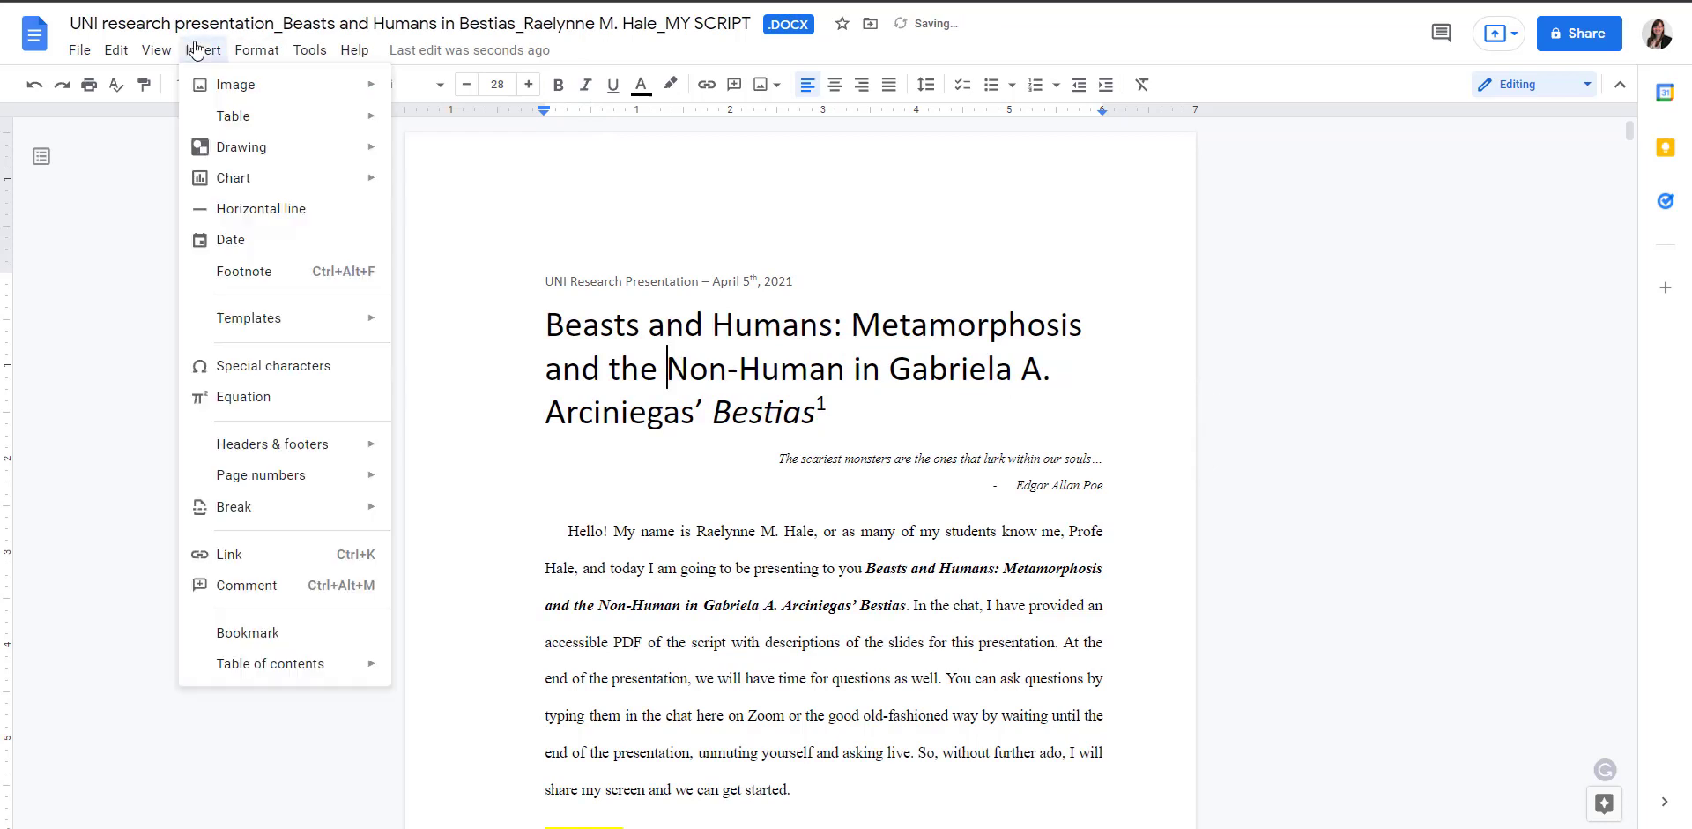
{"action": "mouse_move", "coordinate": [269, 60]}
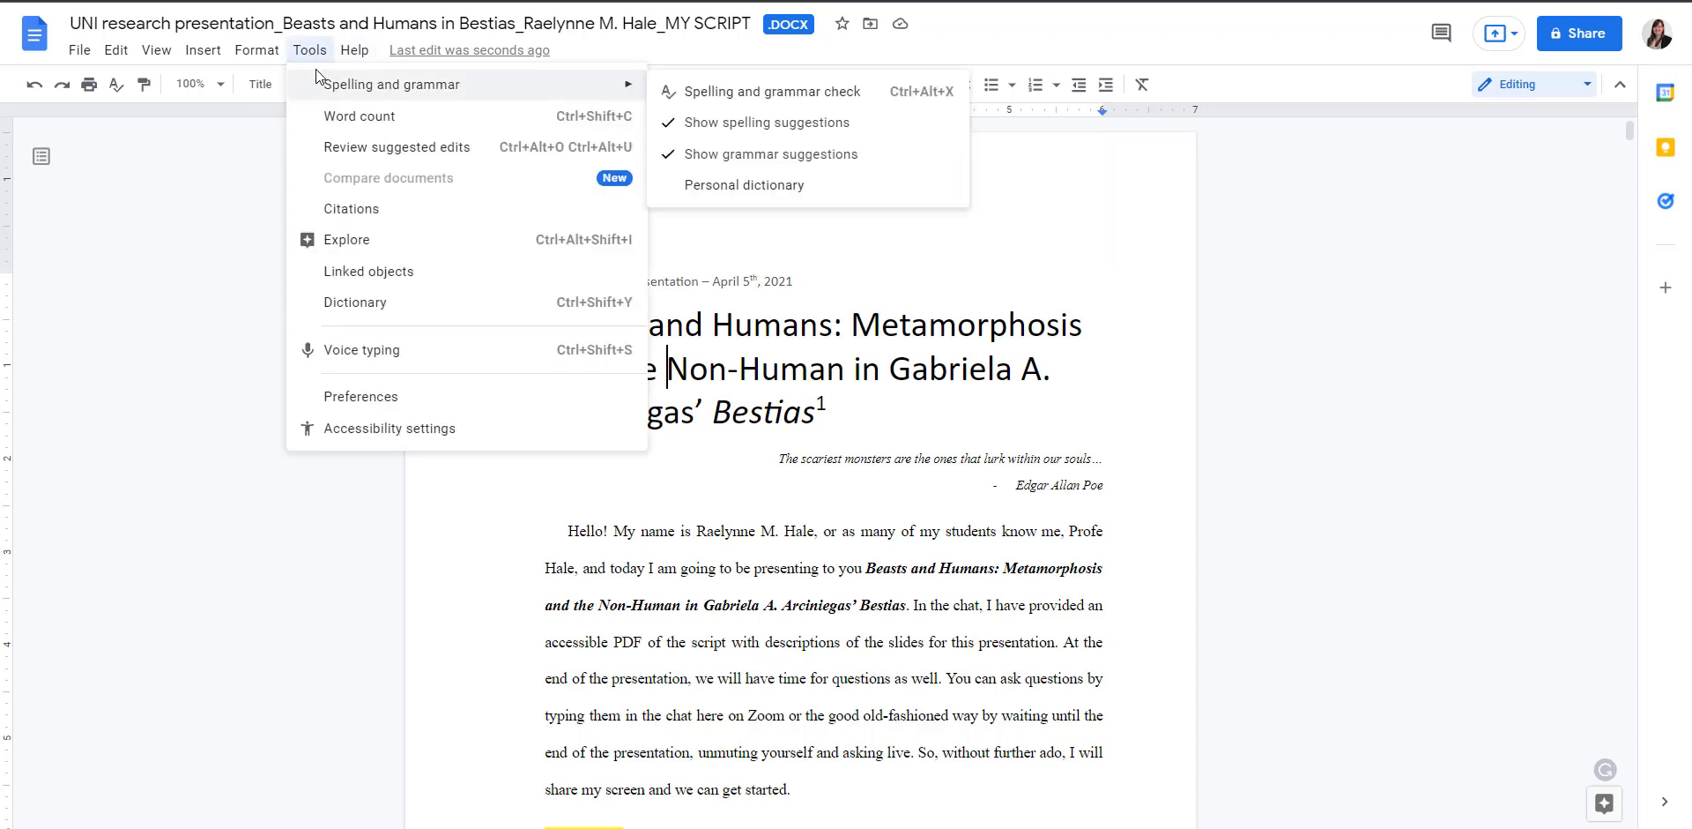
{"action": "left_click", "coordinate": [736, 97]}
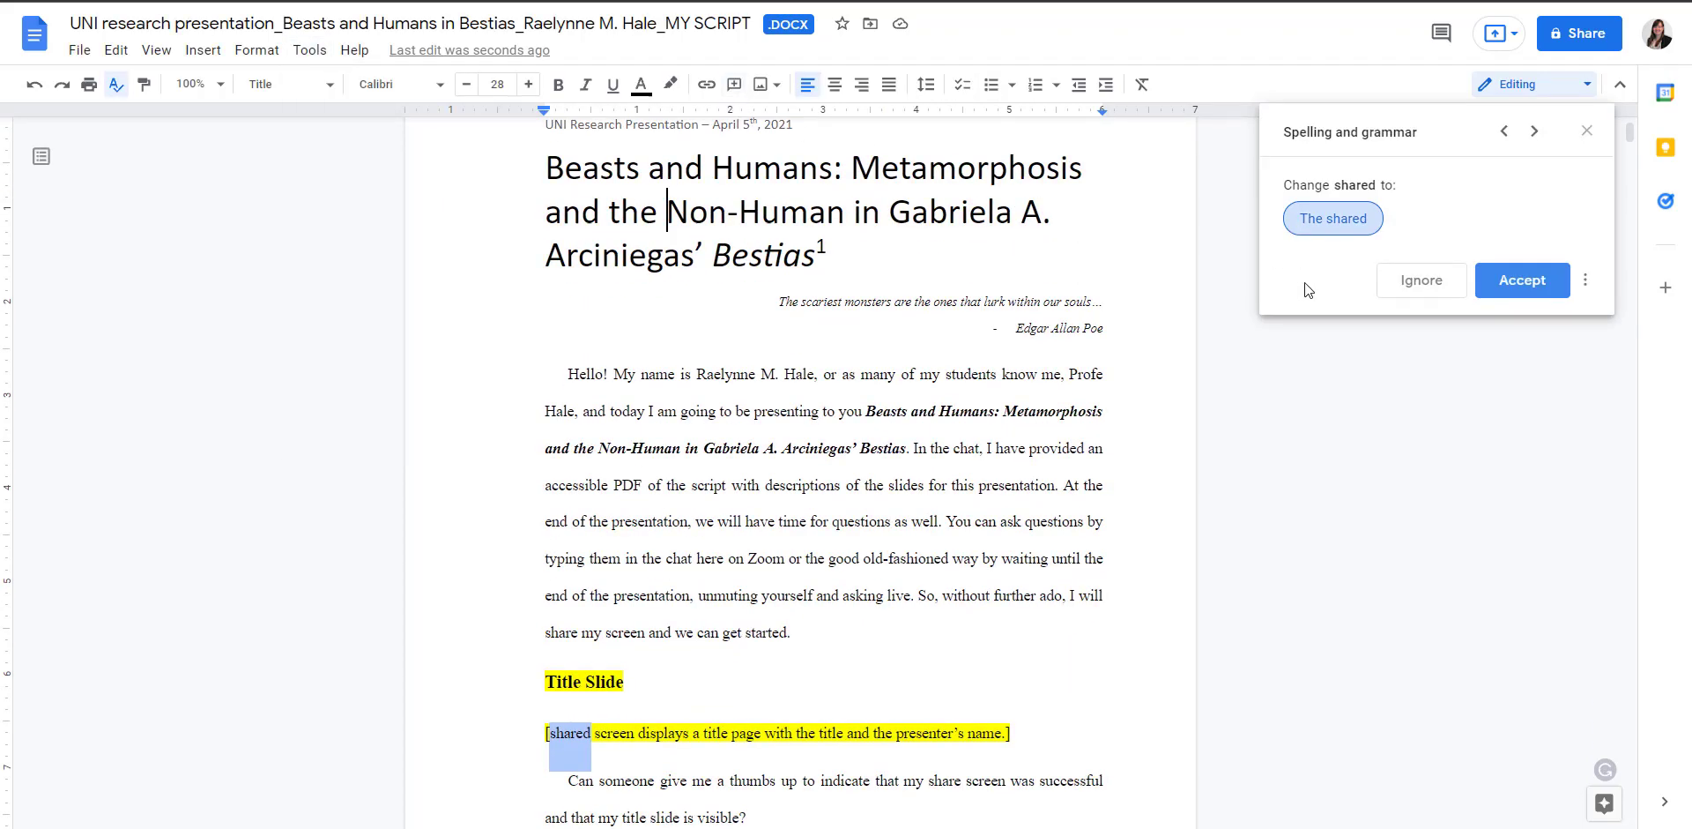
{"action": "left_click", "coordinate": [1536, 132]}
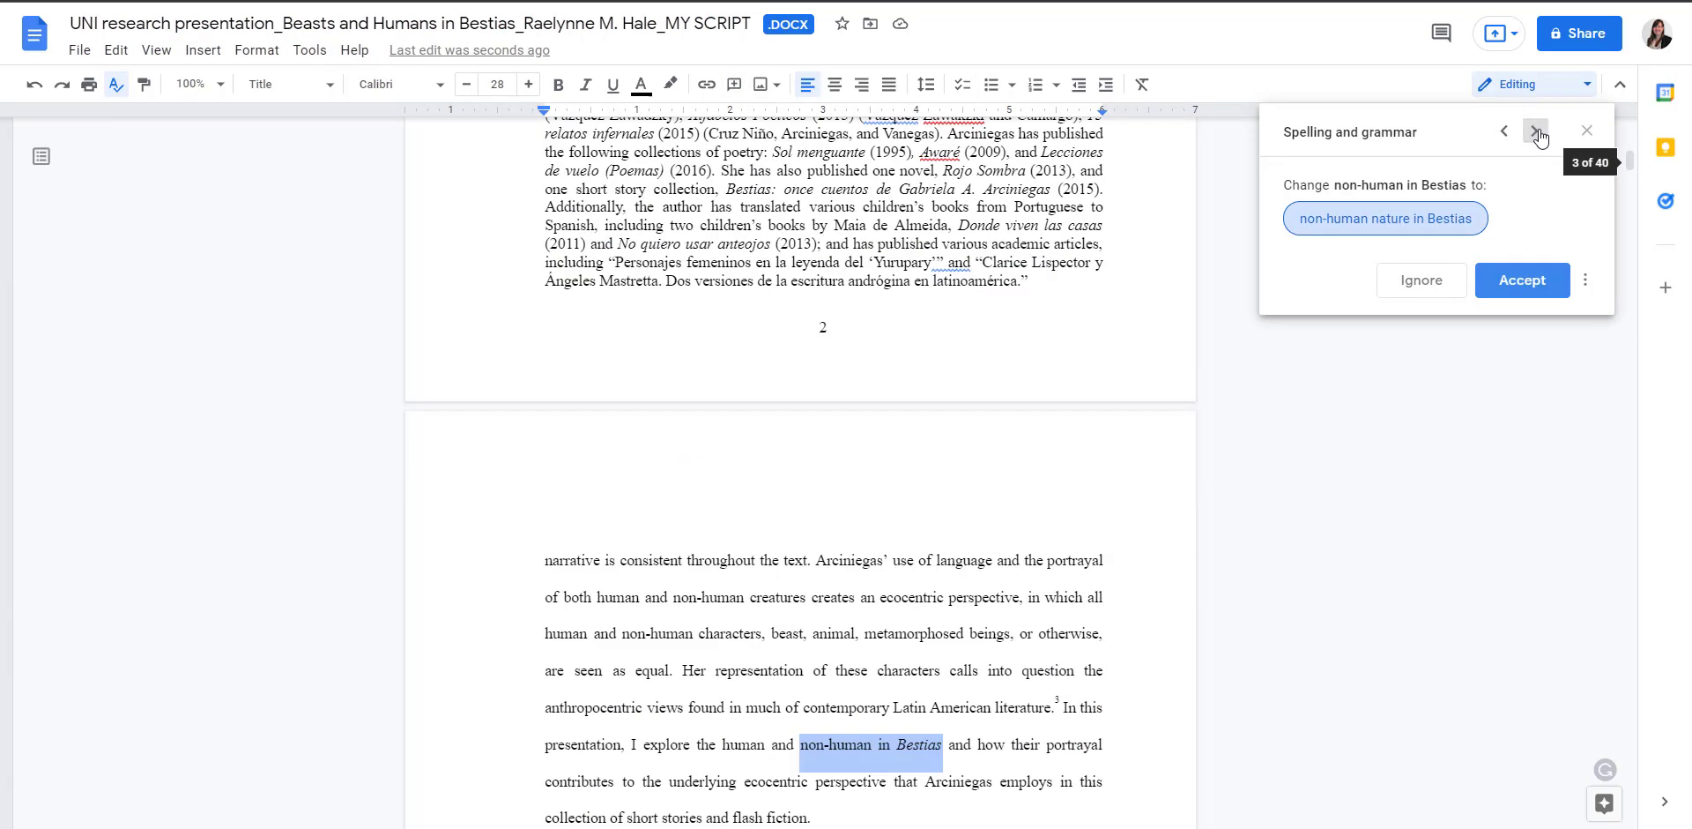
{"action": "left_click", "coordinate": [1536, 133]}
{"action": "left_click", "coordinate": [1536, 132]}
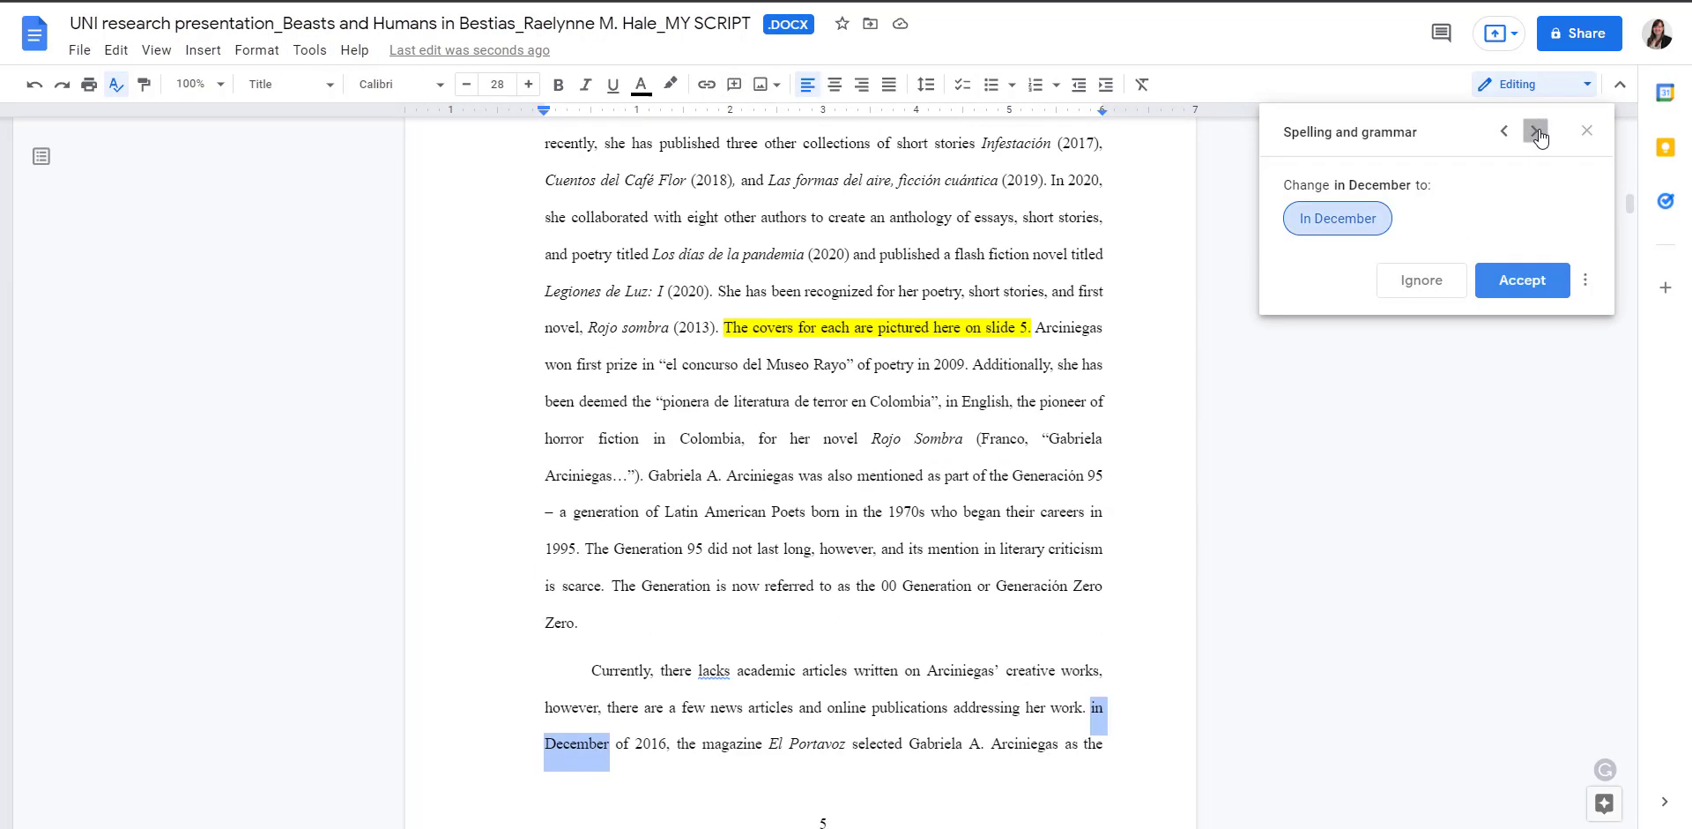
{"action": "left_click", "coordinate": [1537, 132]}
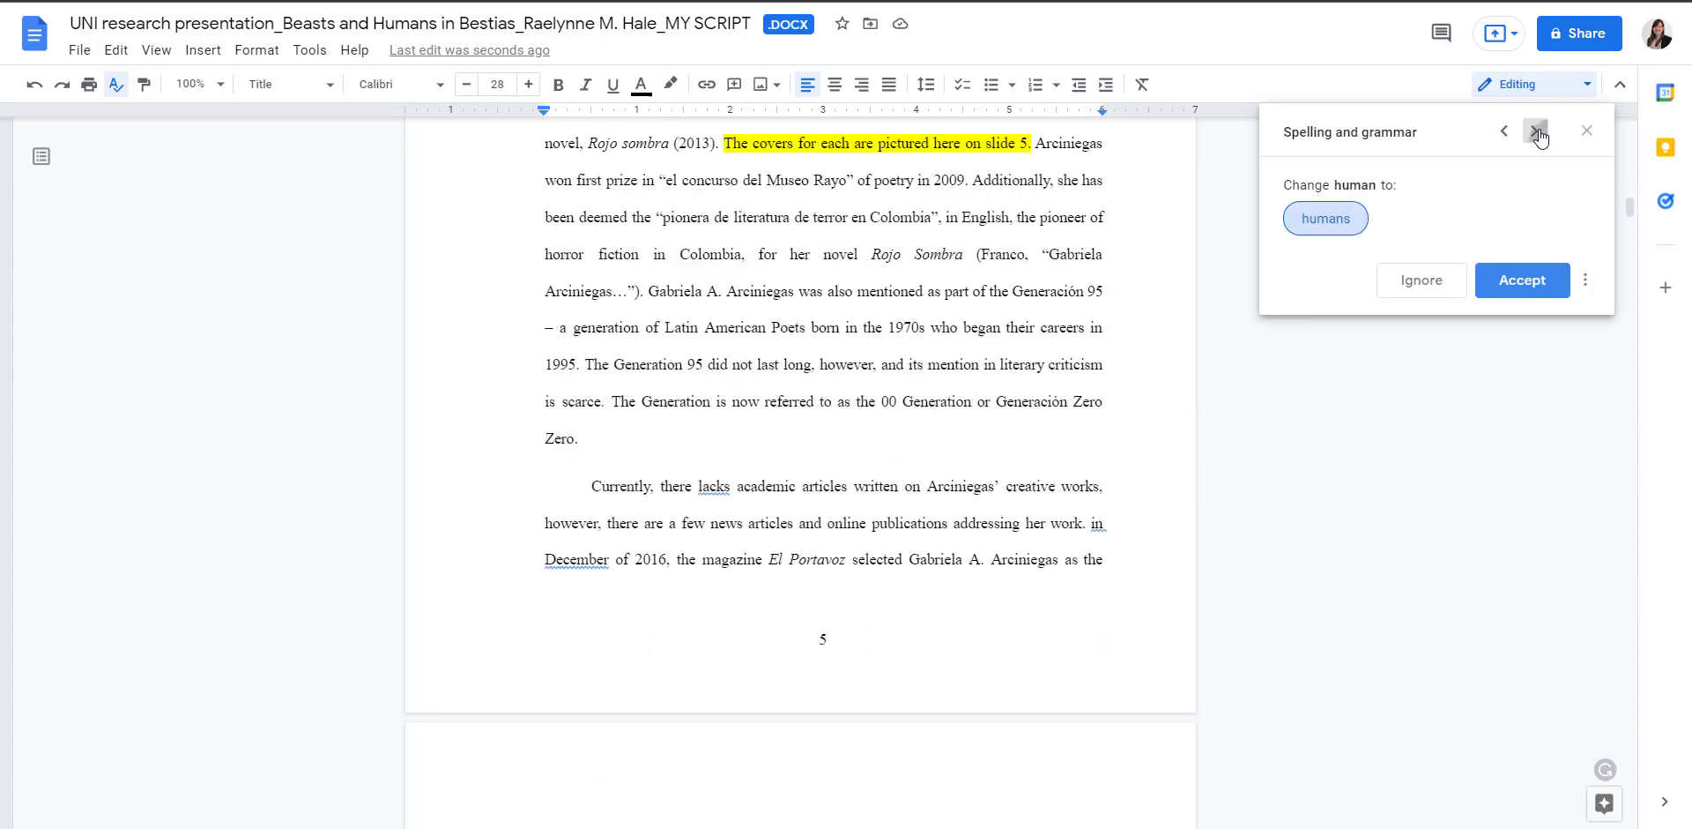
{"action": "left_click", "coordinate": [1585, 280]}
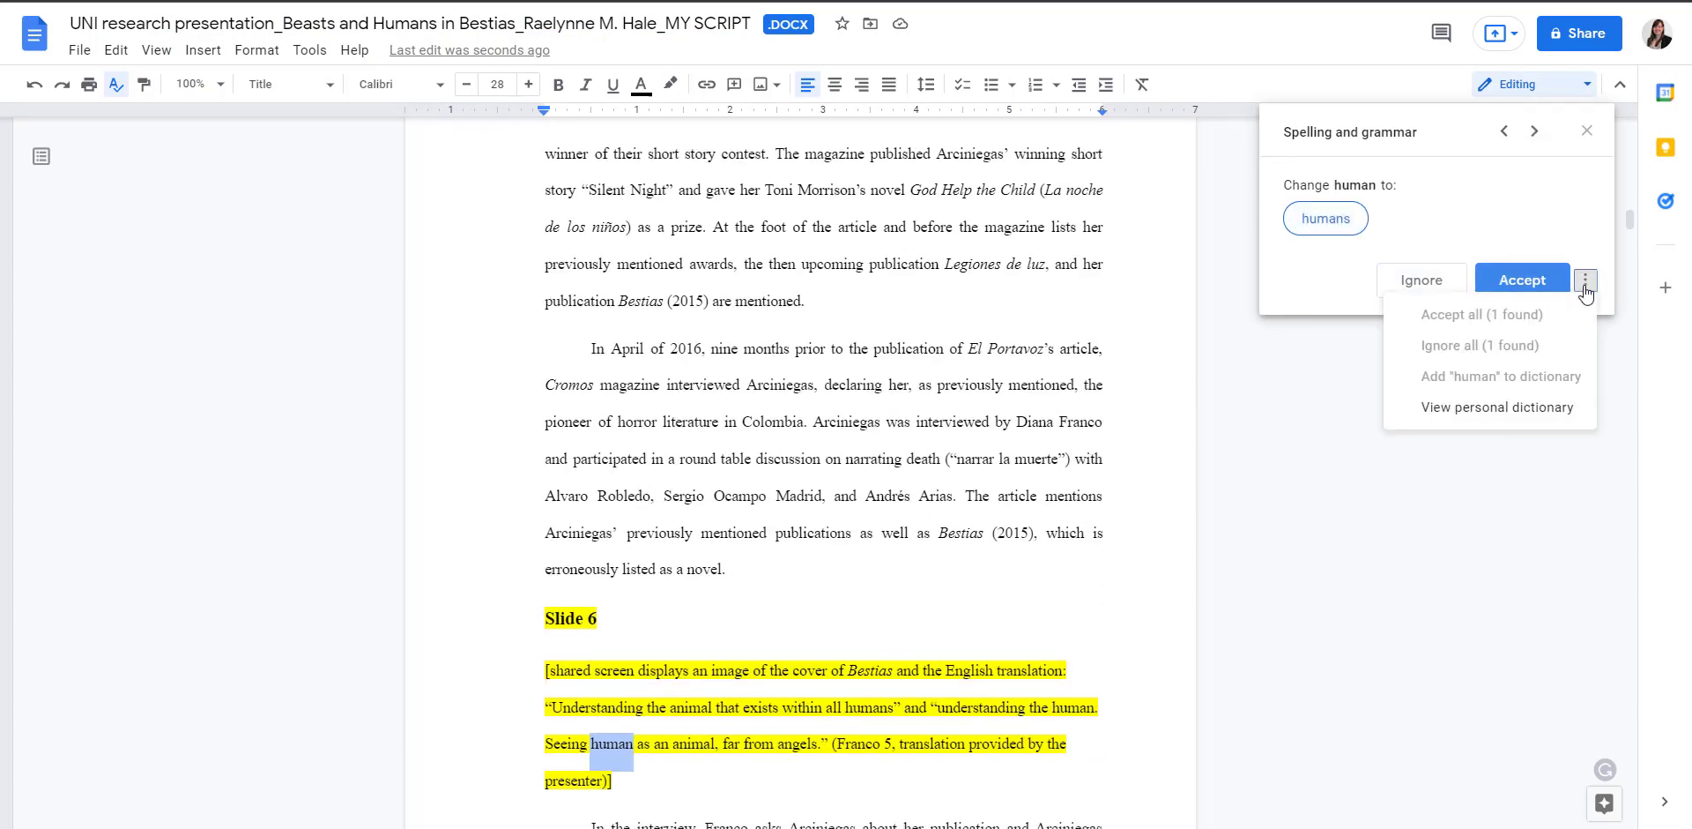
{"action": "left_click", "coordinate": [1457, 194]}
{"action": "left_click", "coordinate": [1585, 132]}
Show the word count for the whole document and close it again
{"action": "scroll", "coordinate": [846, 229], "scroll_direction": "up", "scroll_amount": 15}
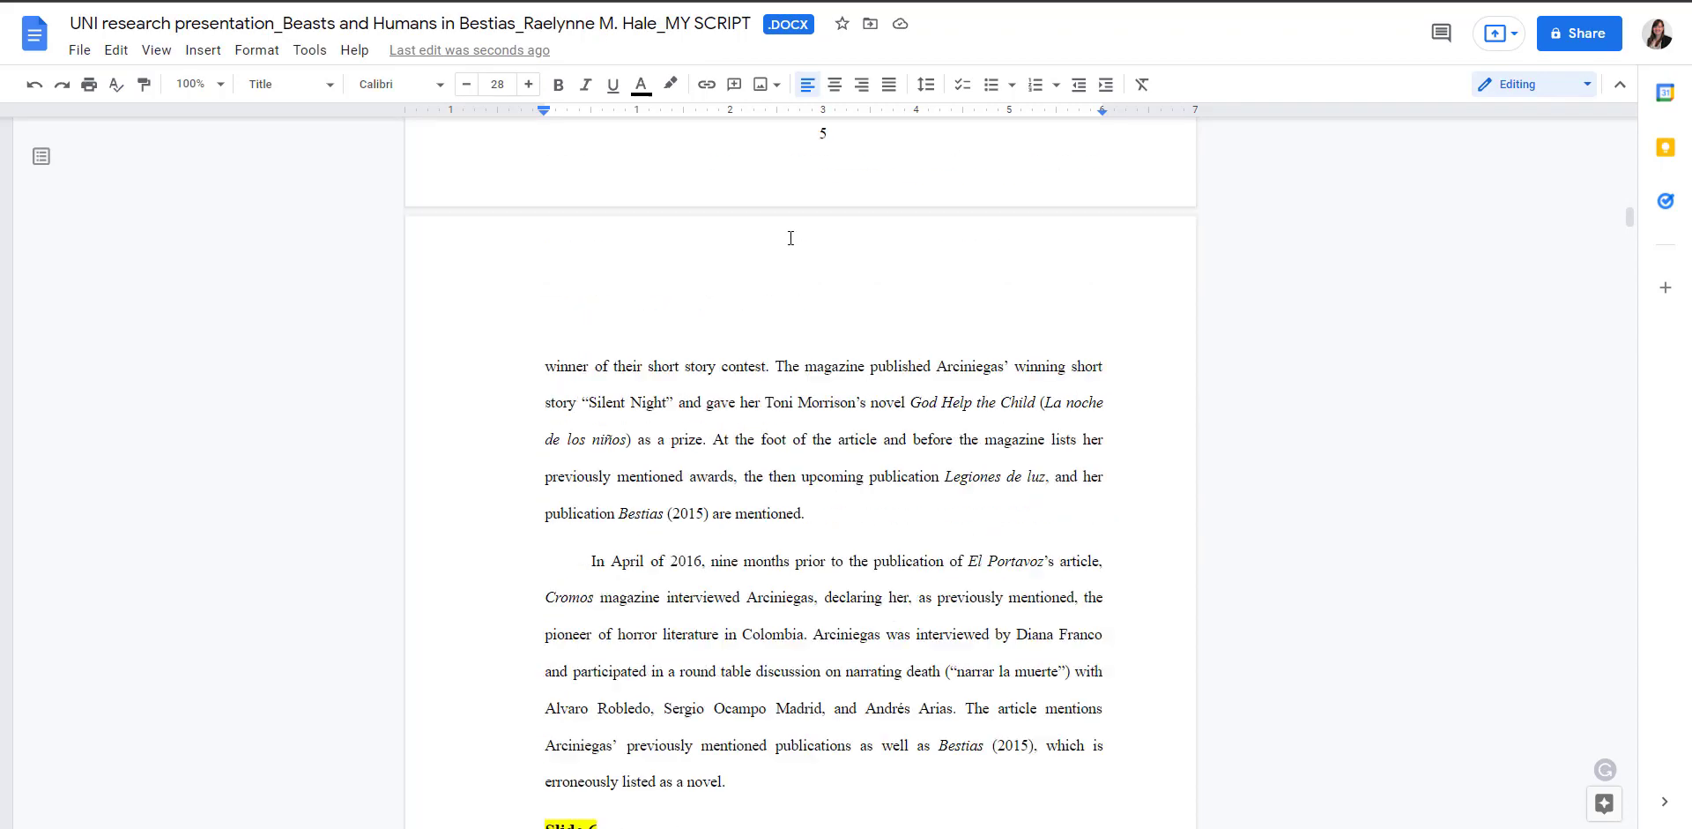
{"action": "scroll", "coordinate": [790, 238], "scroll_direction": "up", "scroll_amount": 20}
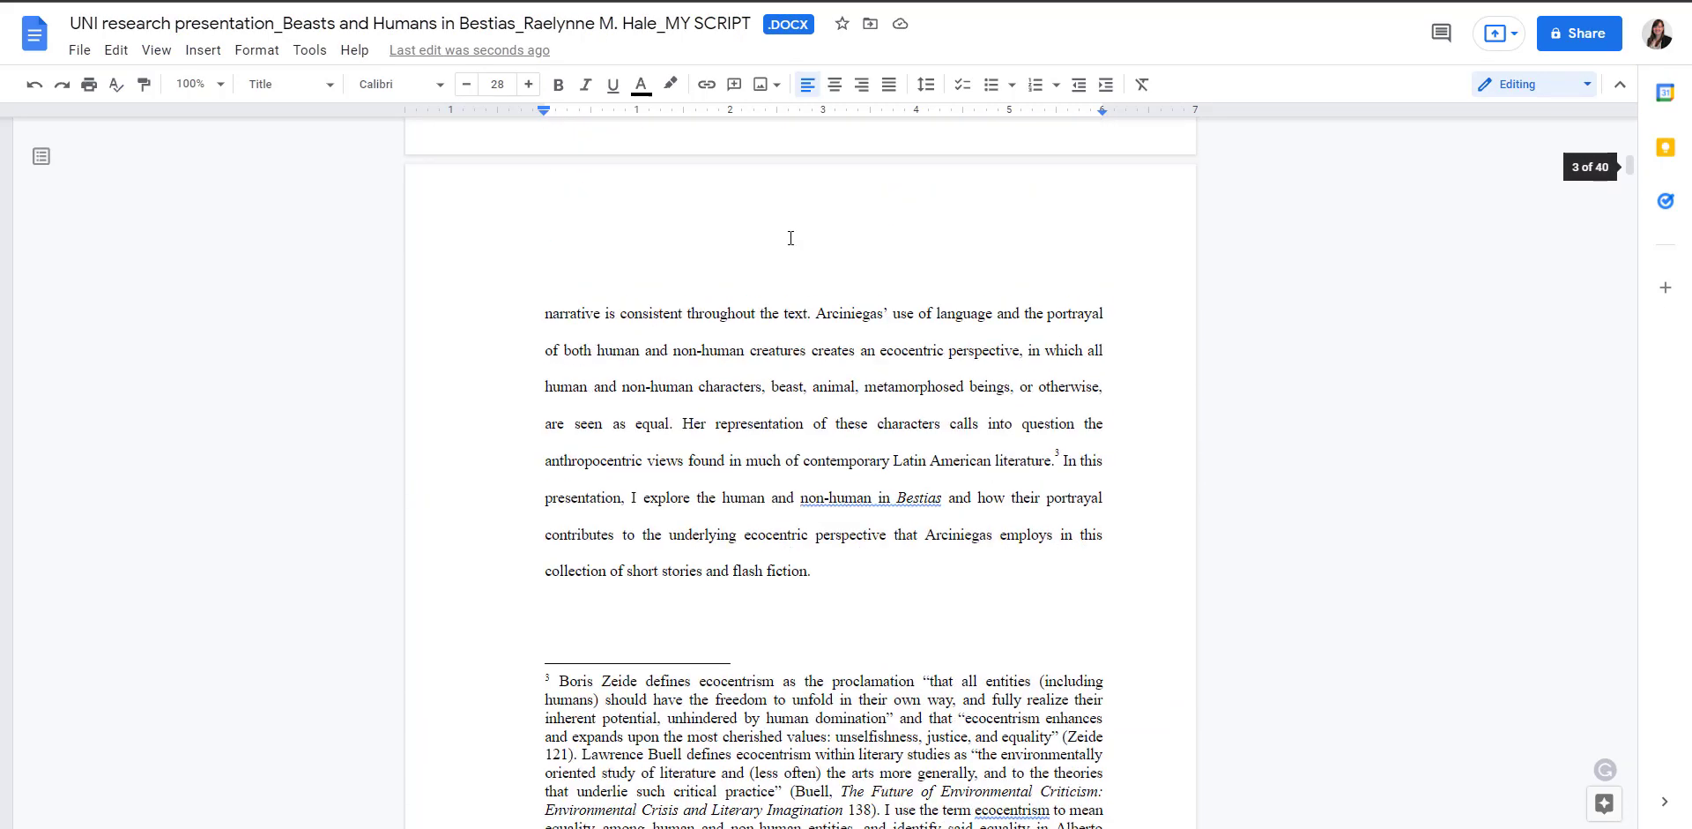
{"action": "left_click_drag", "start_coordinate": [1624, 156], "coordinate": [1624, 131]}
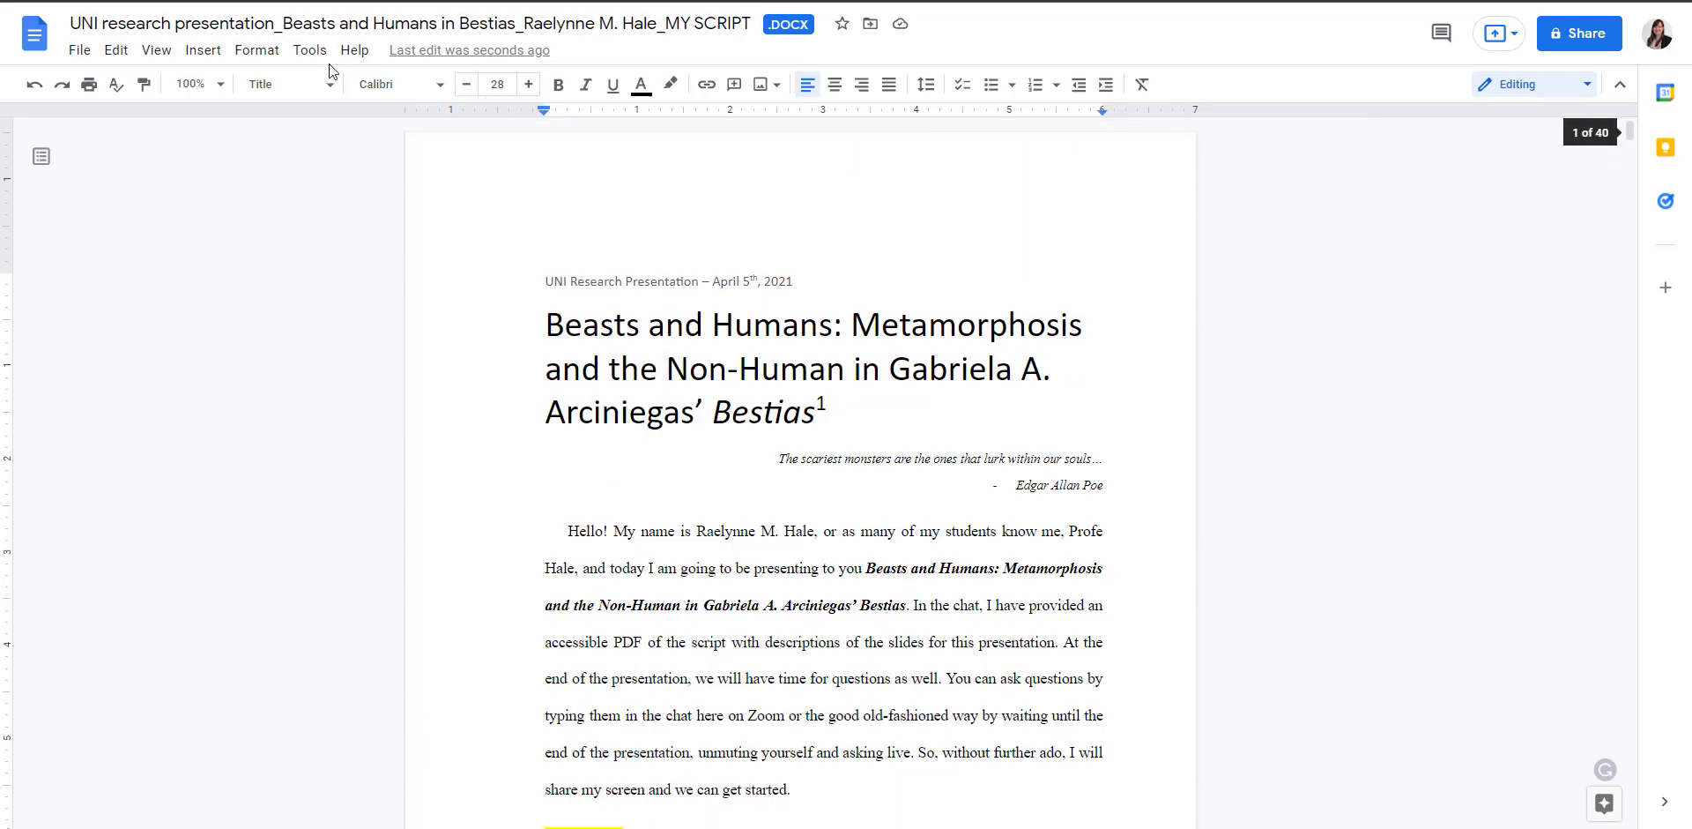
{"action": "left_click", "coordinate": [310, 50]}
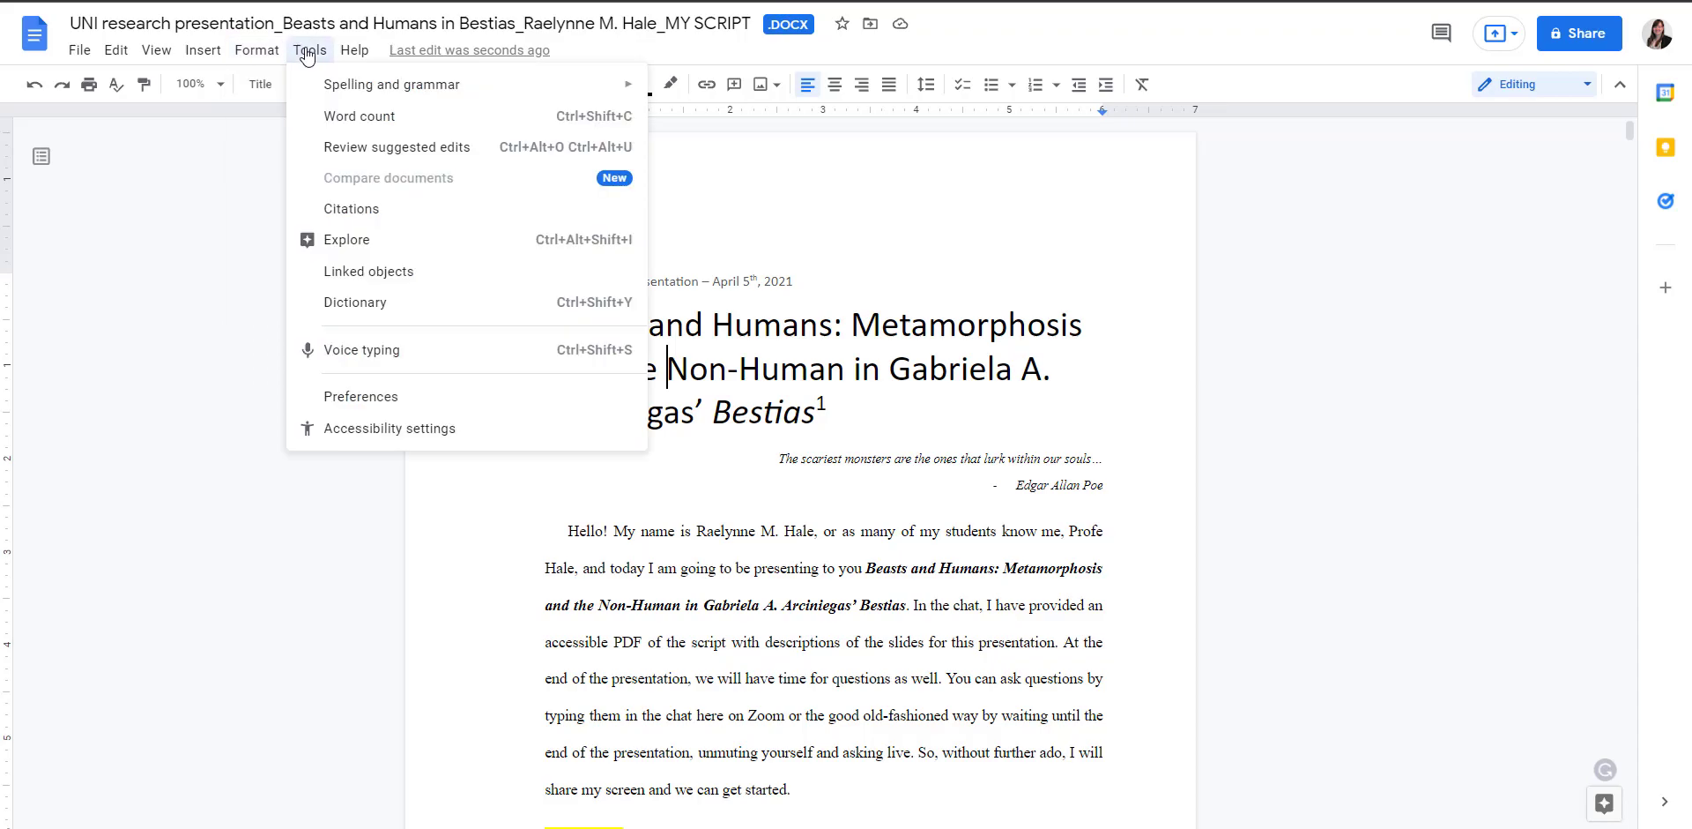
{"action": "left_click", "coordinate": [399, 119]}
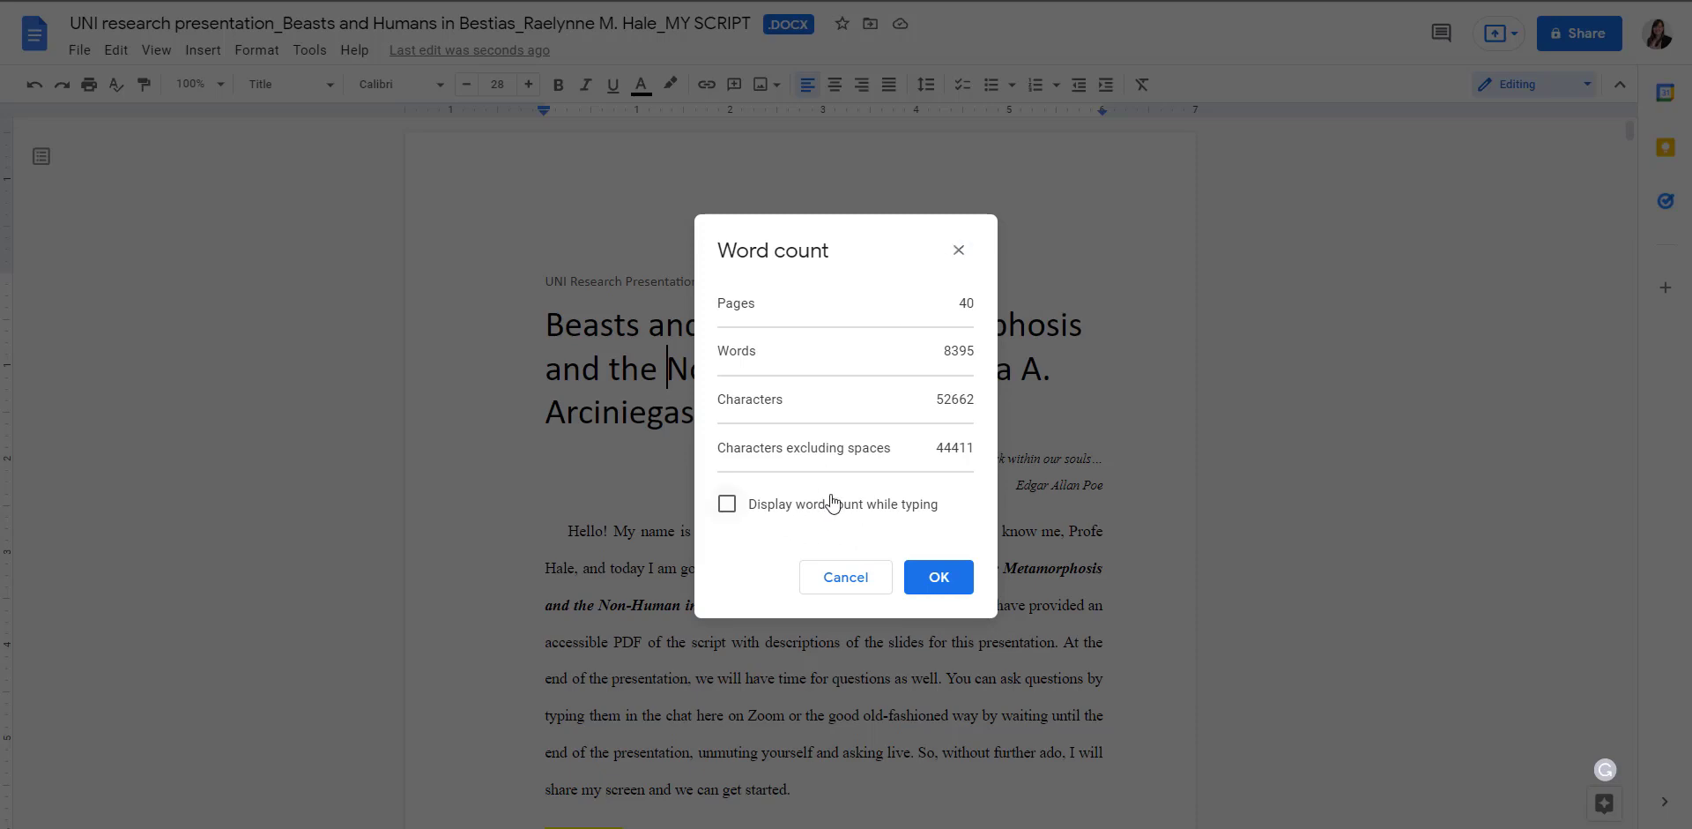
{"action": "left_click", "coordinate": [959, 249]}
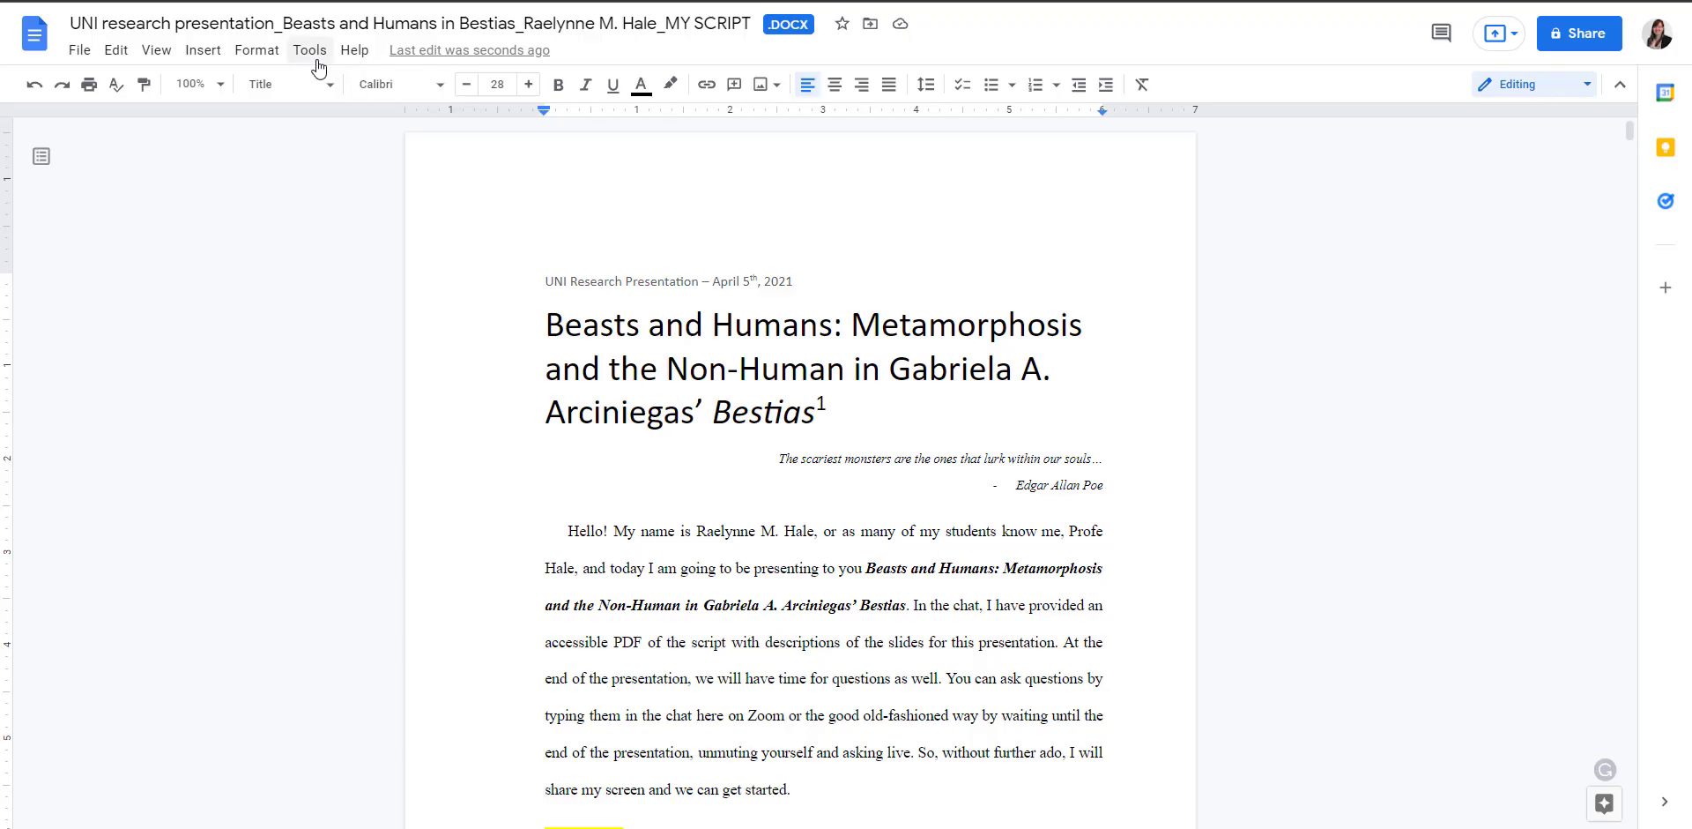
Look up the word "Hello" from the opening paragraph in the dictionary, and close the dictionary
{"action": "left_click", "coordinate": [263, 53]}
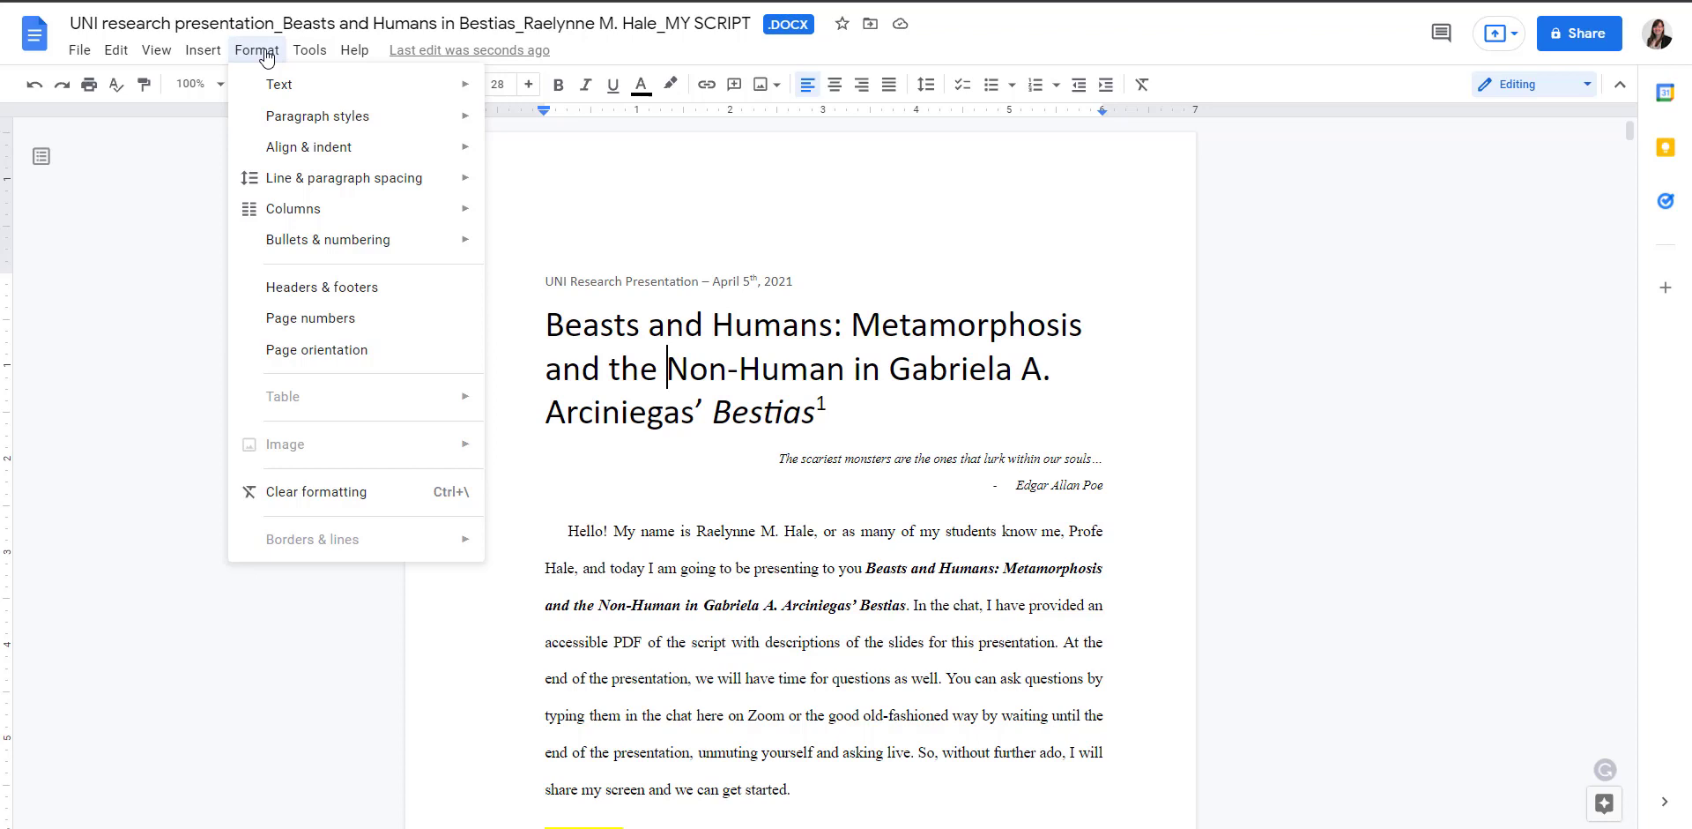
{"action": "mouse_move", "coordinate": [316, 56]}
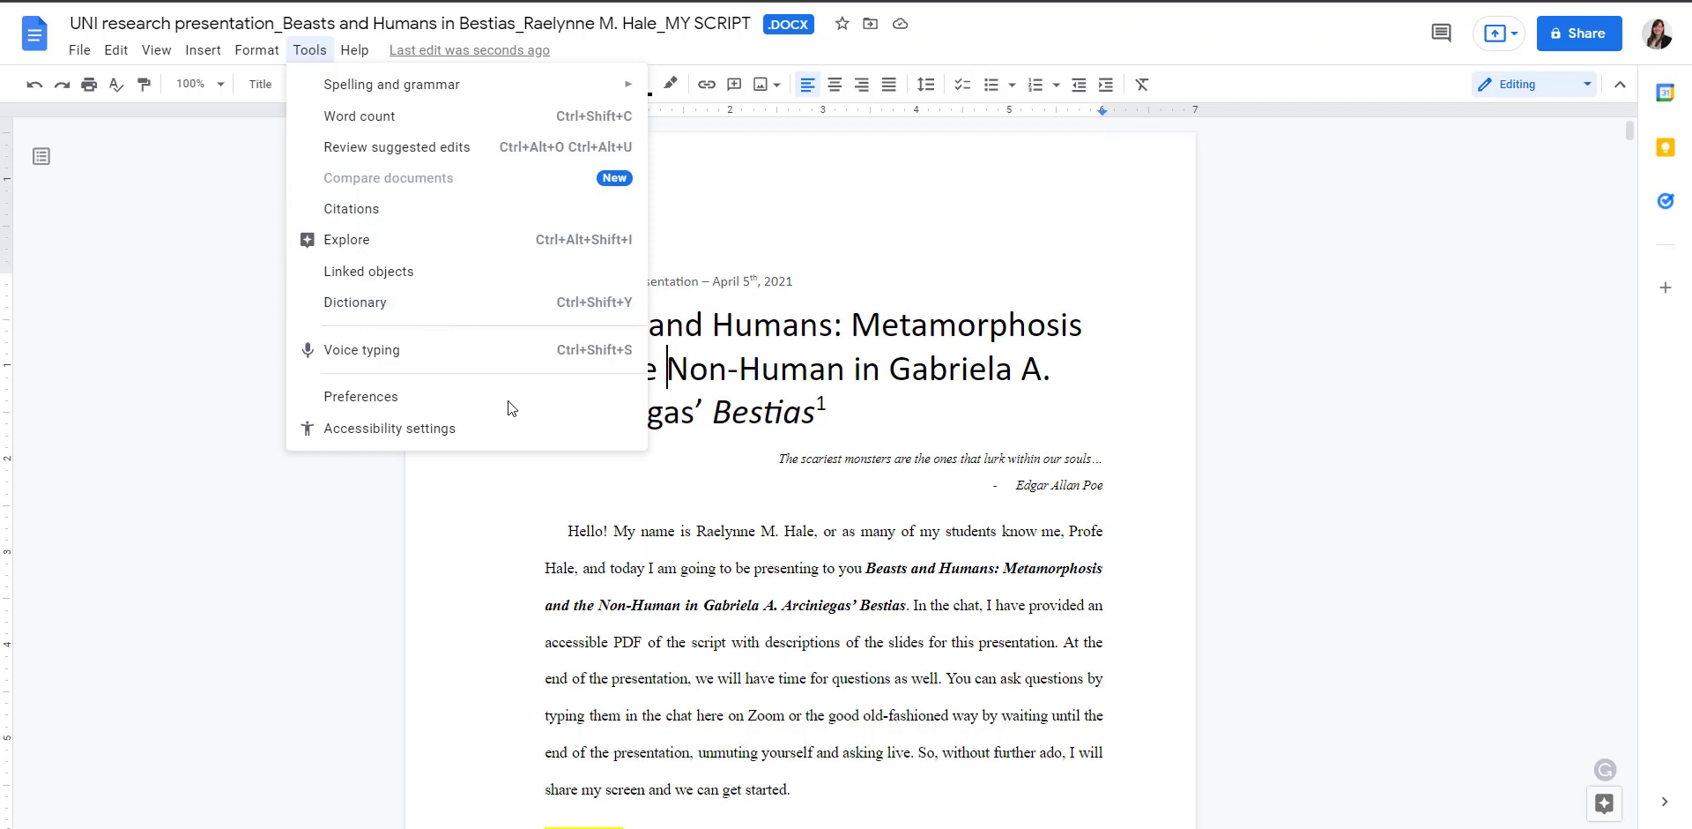
{"action": "left_click", "coordinate": [656, 531]}
{"action": "left_click_drag", "start_coordinate": [570, 533], "coordinate": [605, 533]}
{"action": "left_click", "coordinate": [263, 50]}
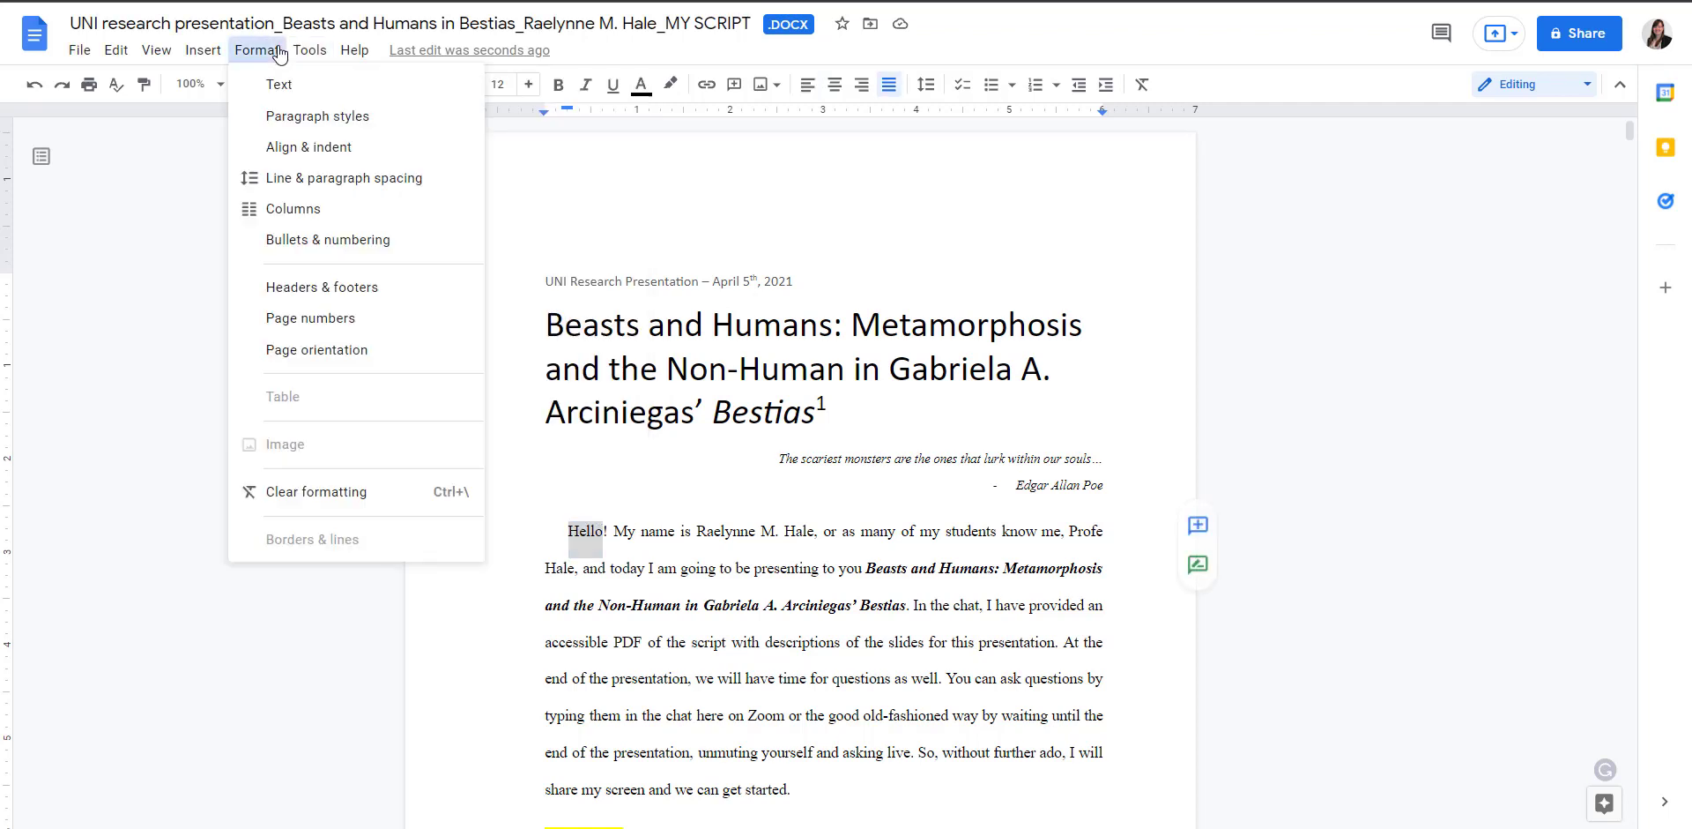
{"action": "mouse_move", "coordinate": [307, 50]}
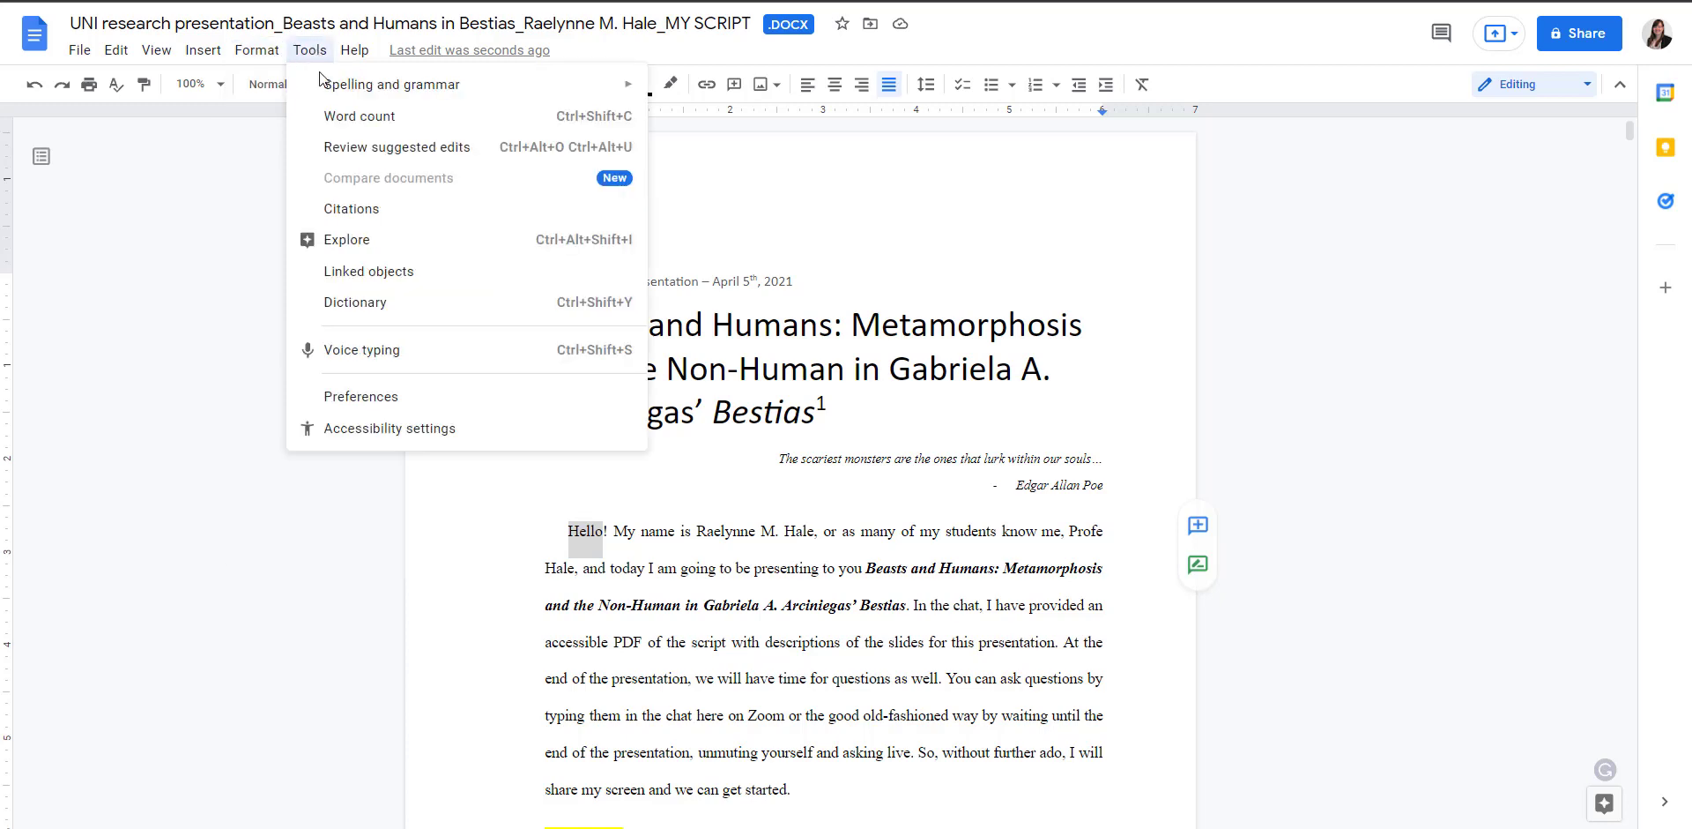
{"action": "left_click", "coordinate": [410, 304]}
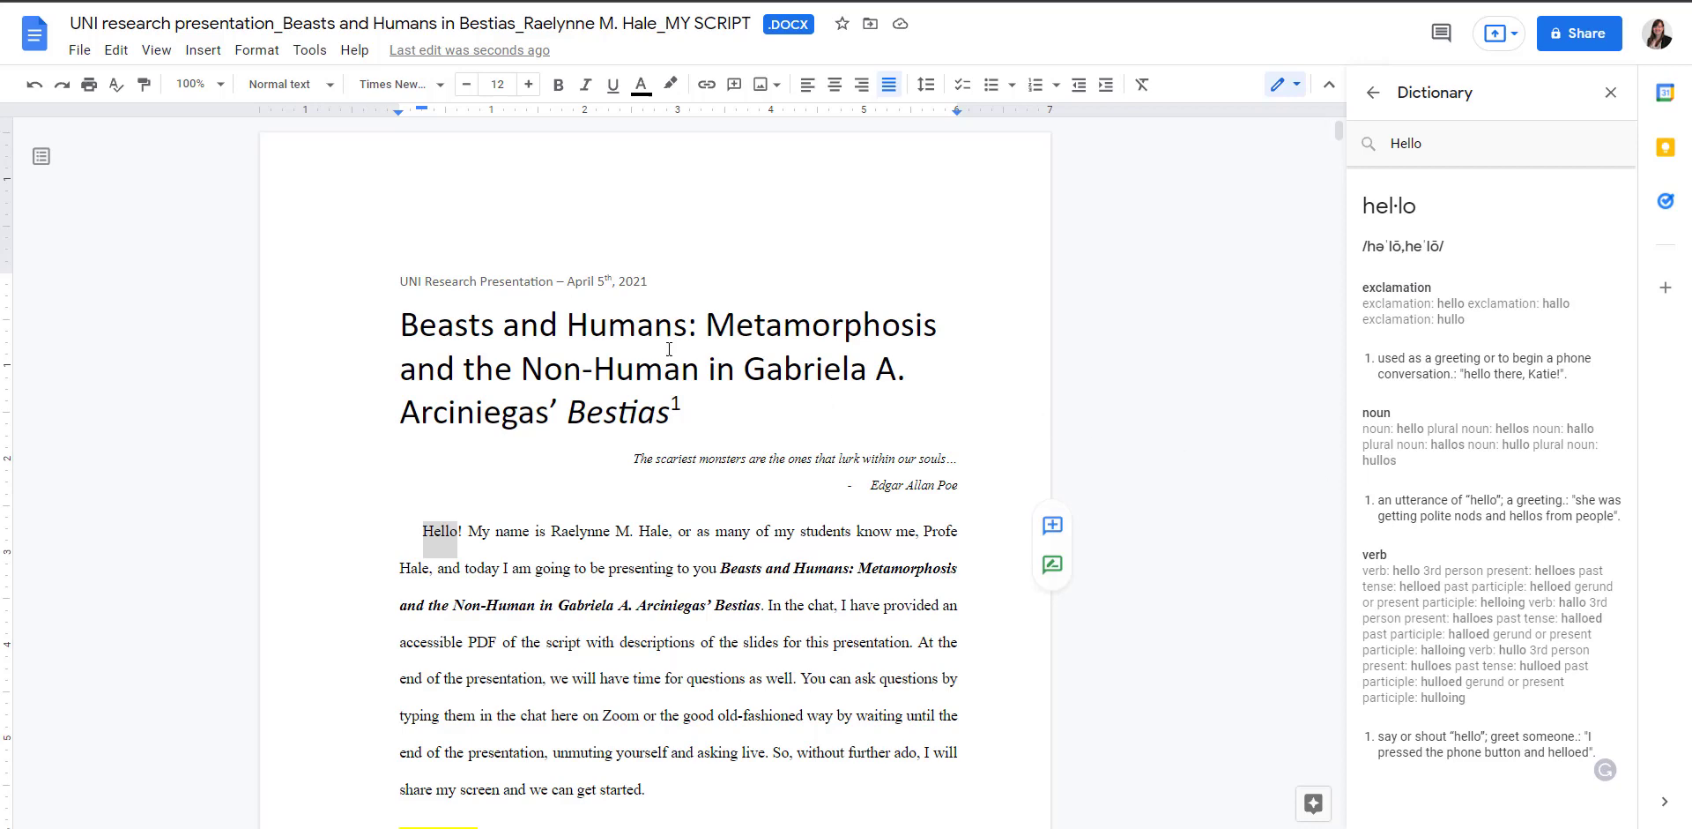
{"action": "left_click", "coordinate": [1610, 92]}
{"action": "left_click", "coordinate": [646, 323]}
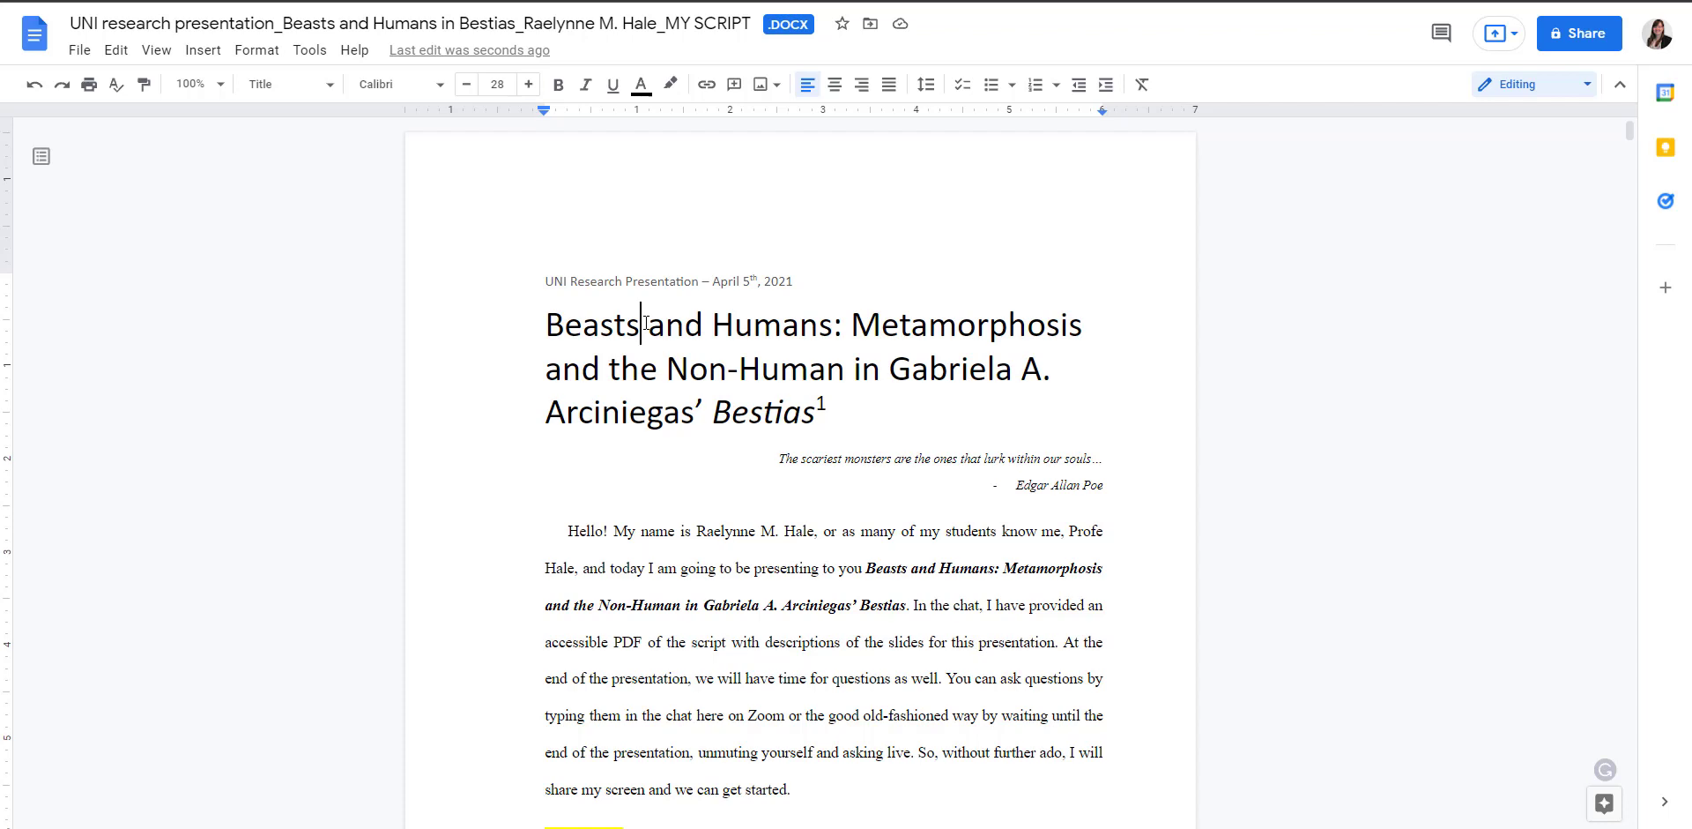
{"action": "left_click", "coordinate": [309, 50]}
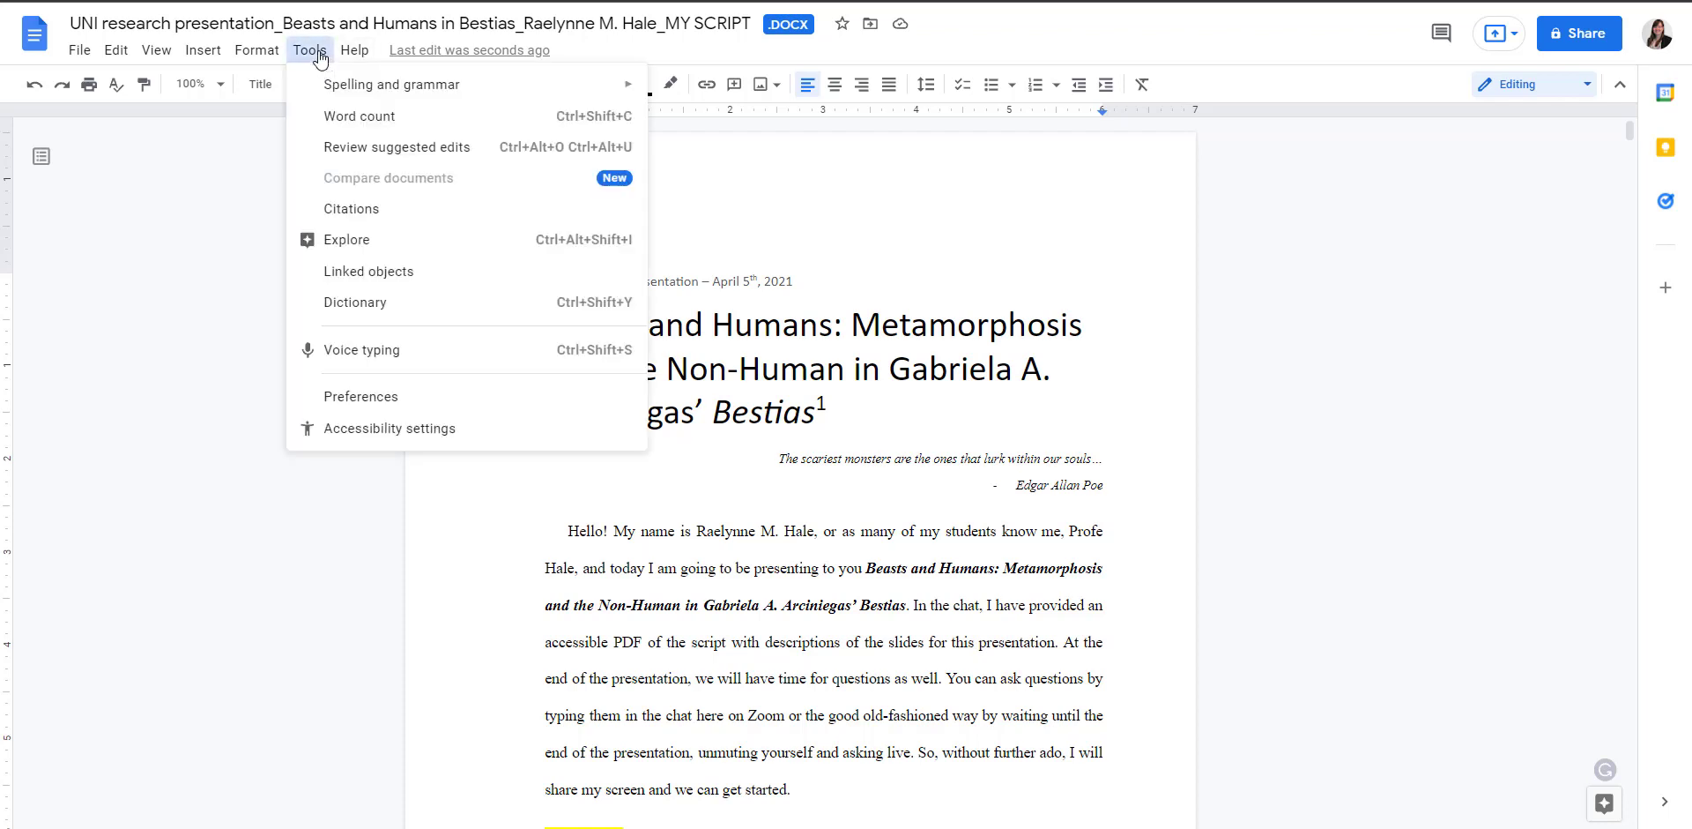
{"action": "left_click", "coordinate": [356, 51]}
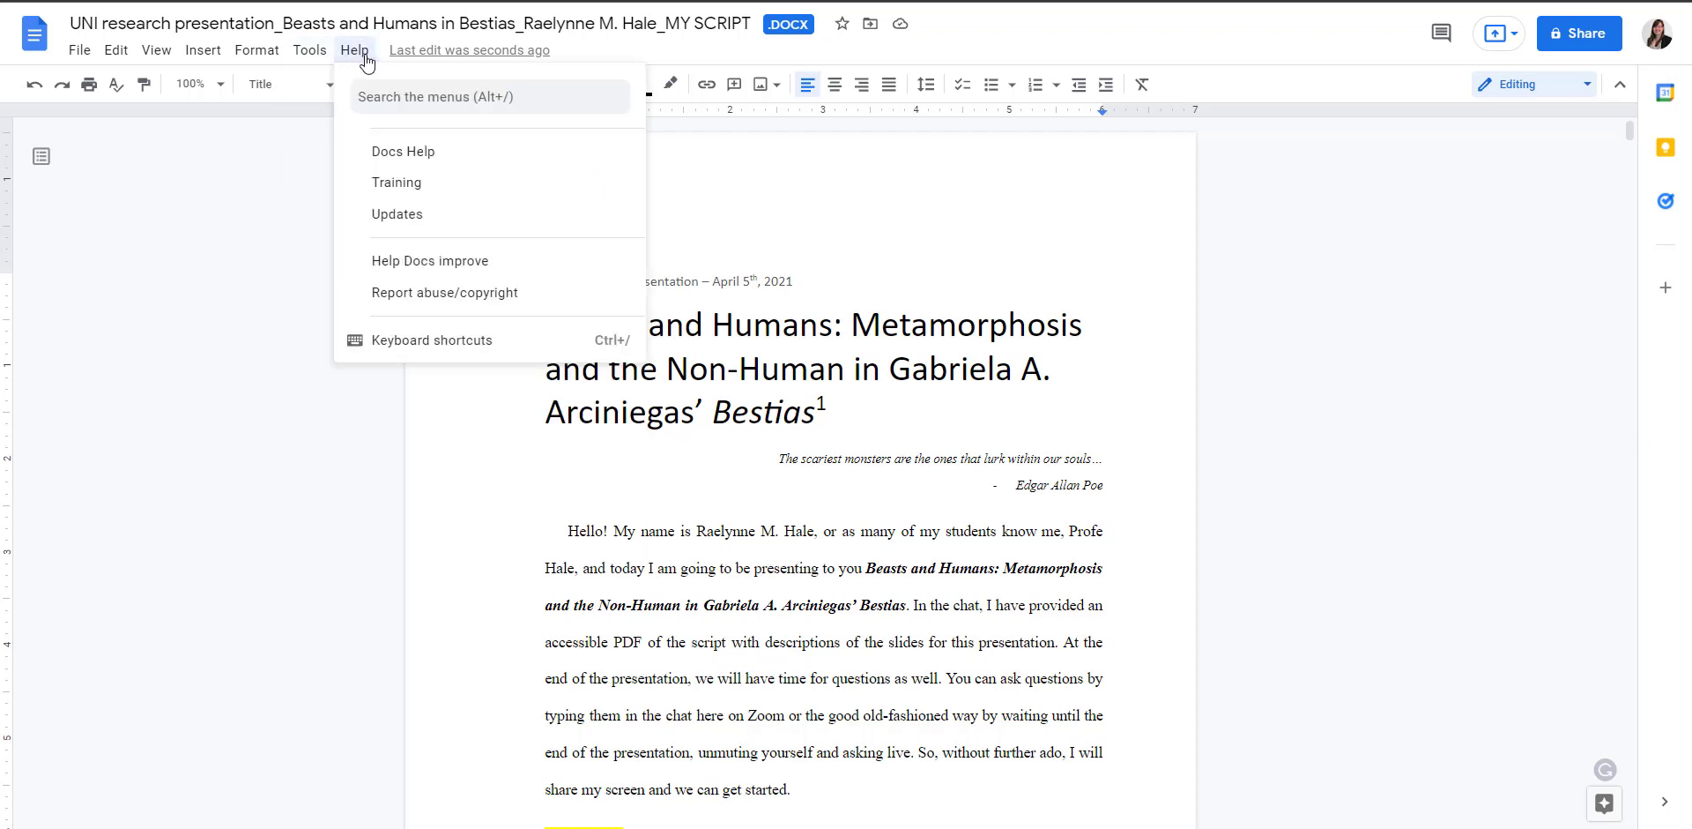
{"action": "left_click", "coordinate": [214, 208]}
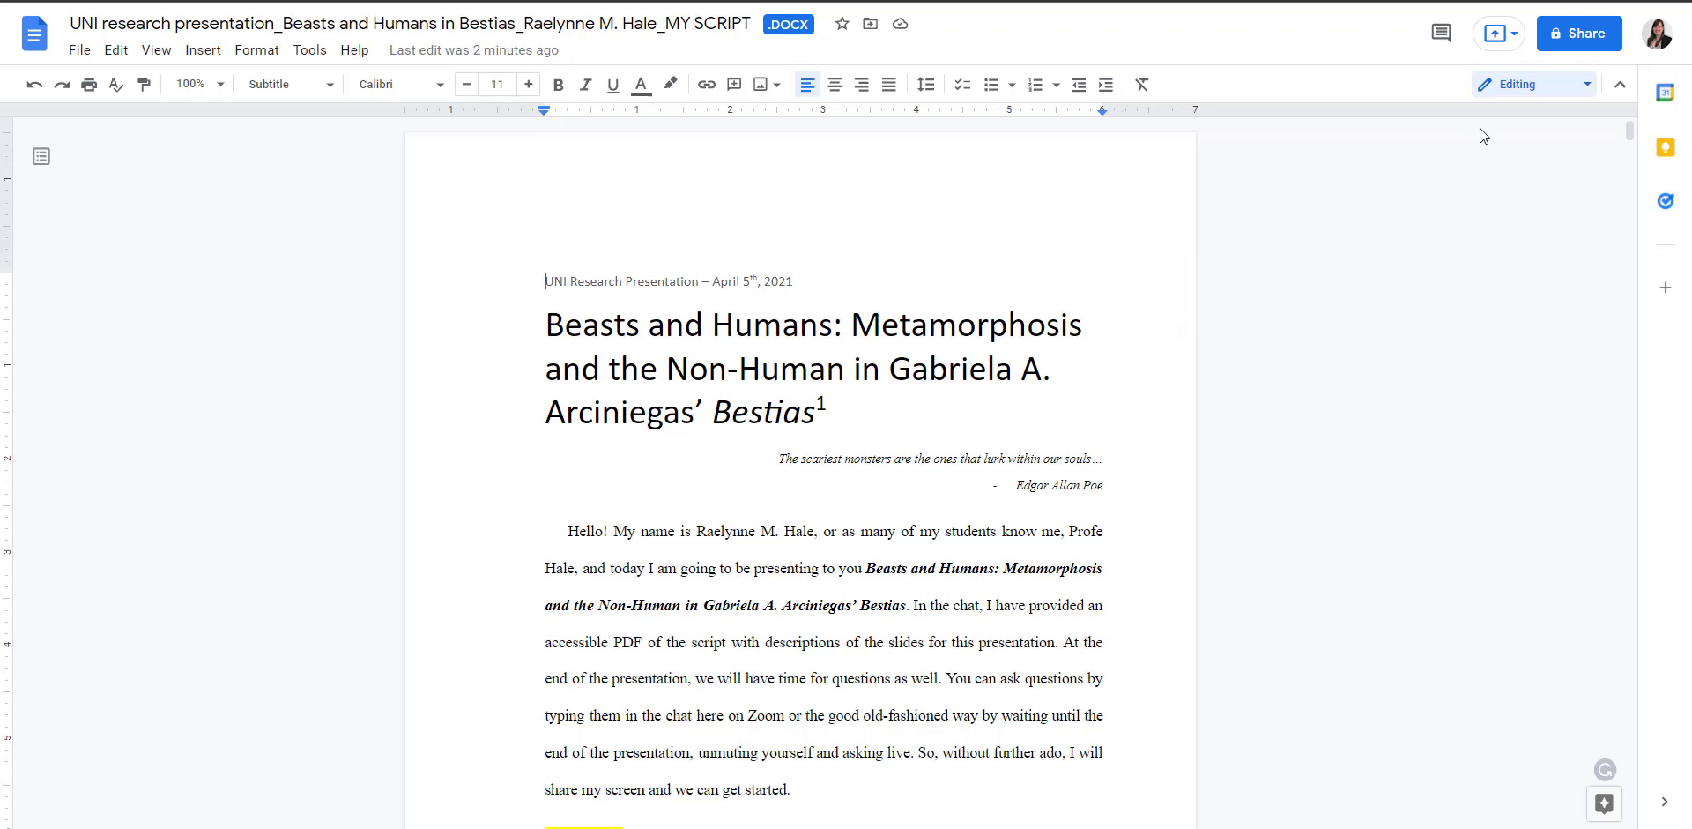
Switch the document from Editing to Suggesting mode
{"action": "left_click", "coordinate": [1588, 88]}
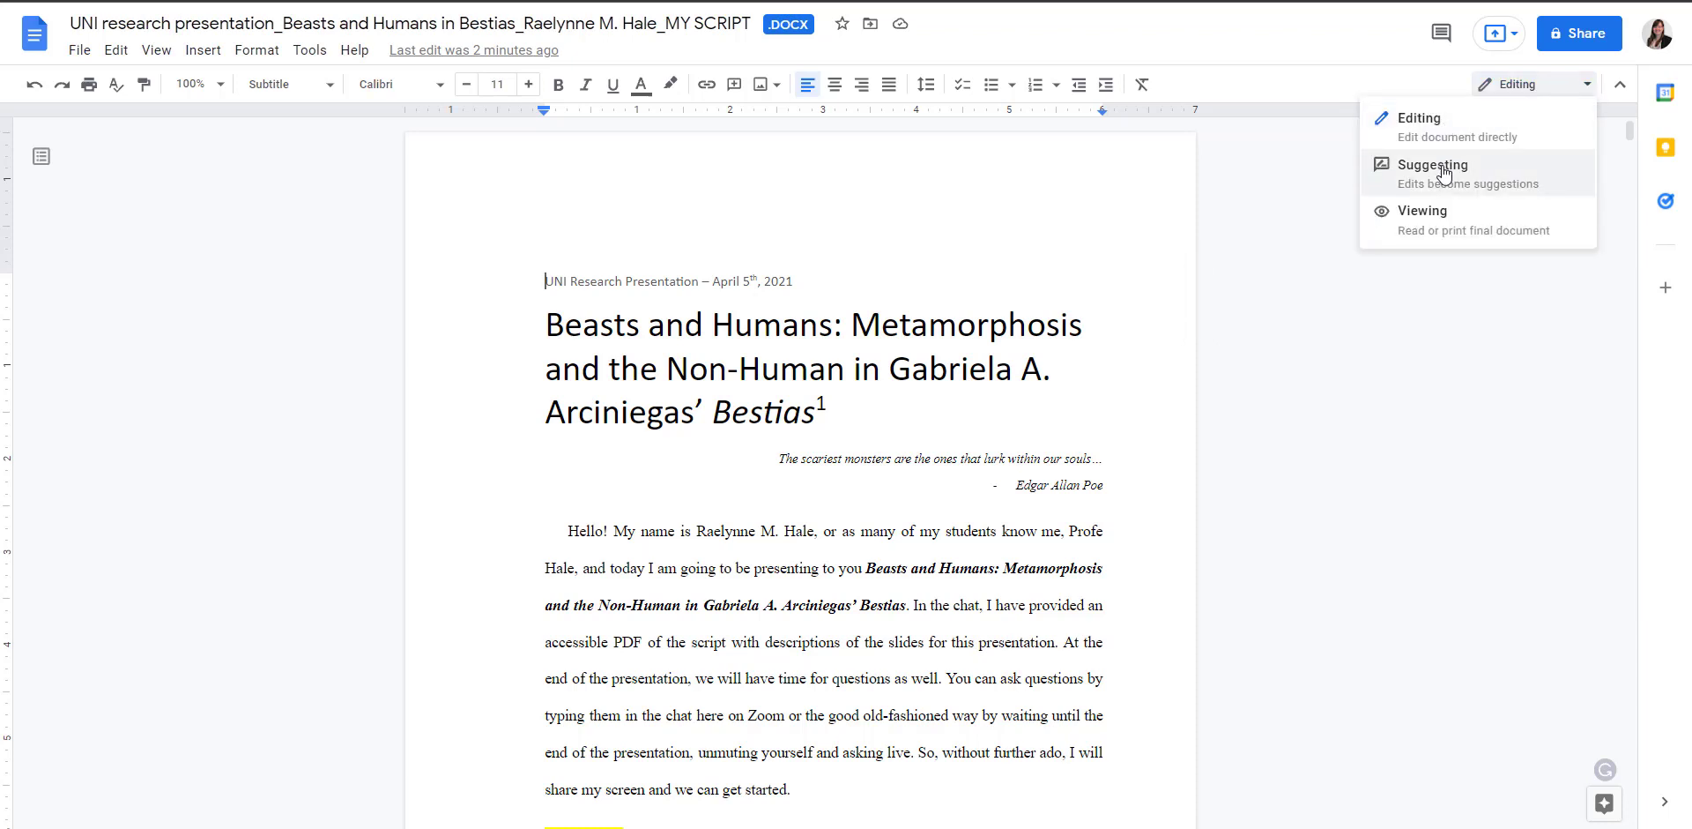
{"action": "left_click", "coordinate": [1362, 64]}
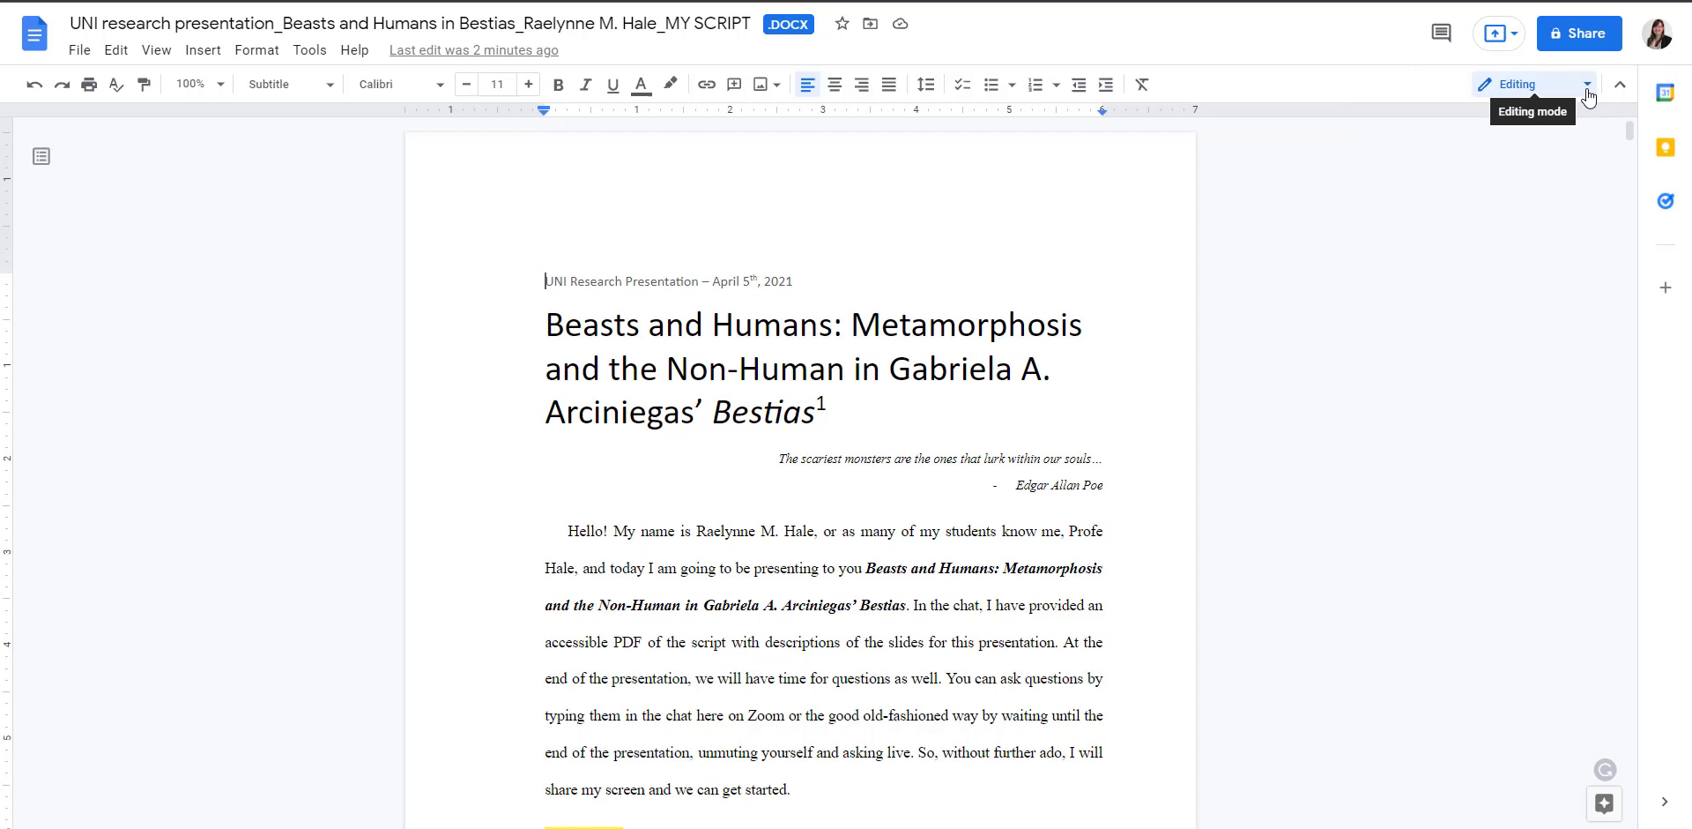
{"action": "left_click", "coordinate": [1588, 88]}
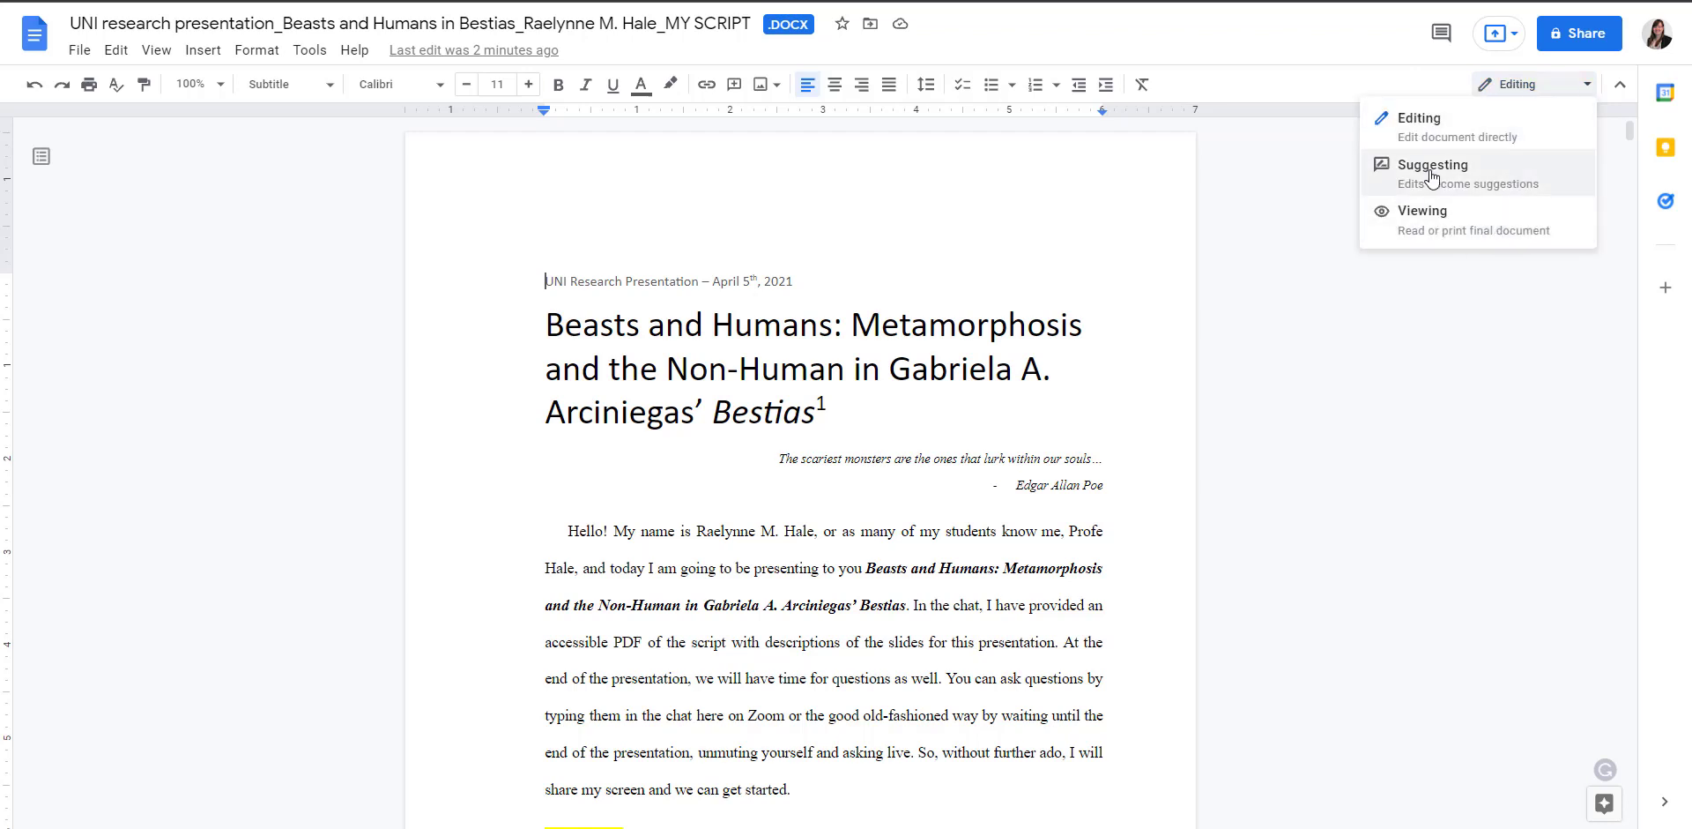
{"action": "left_click", "coordinate": [1469, 182]}
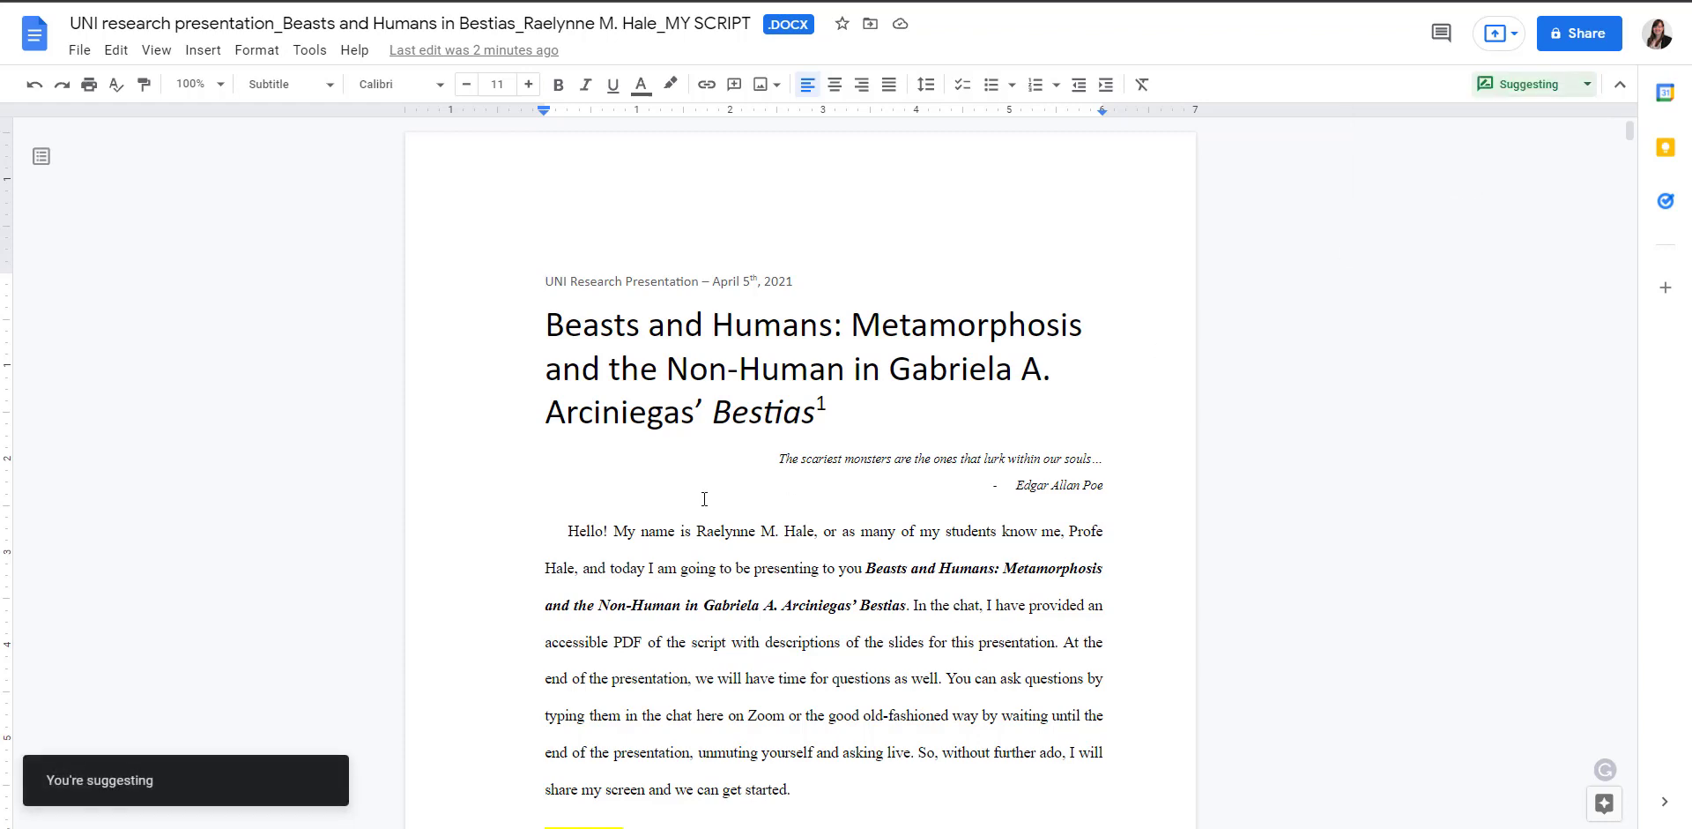
Suggest deleting the "Title Slide" heading together with the bracketed shared-screen description below it, leaving the suggestion pending
{"action": "scroll", "coordinate": [700, 508], "scroll_direction": "down", "scroll_amount": 3}
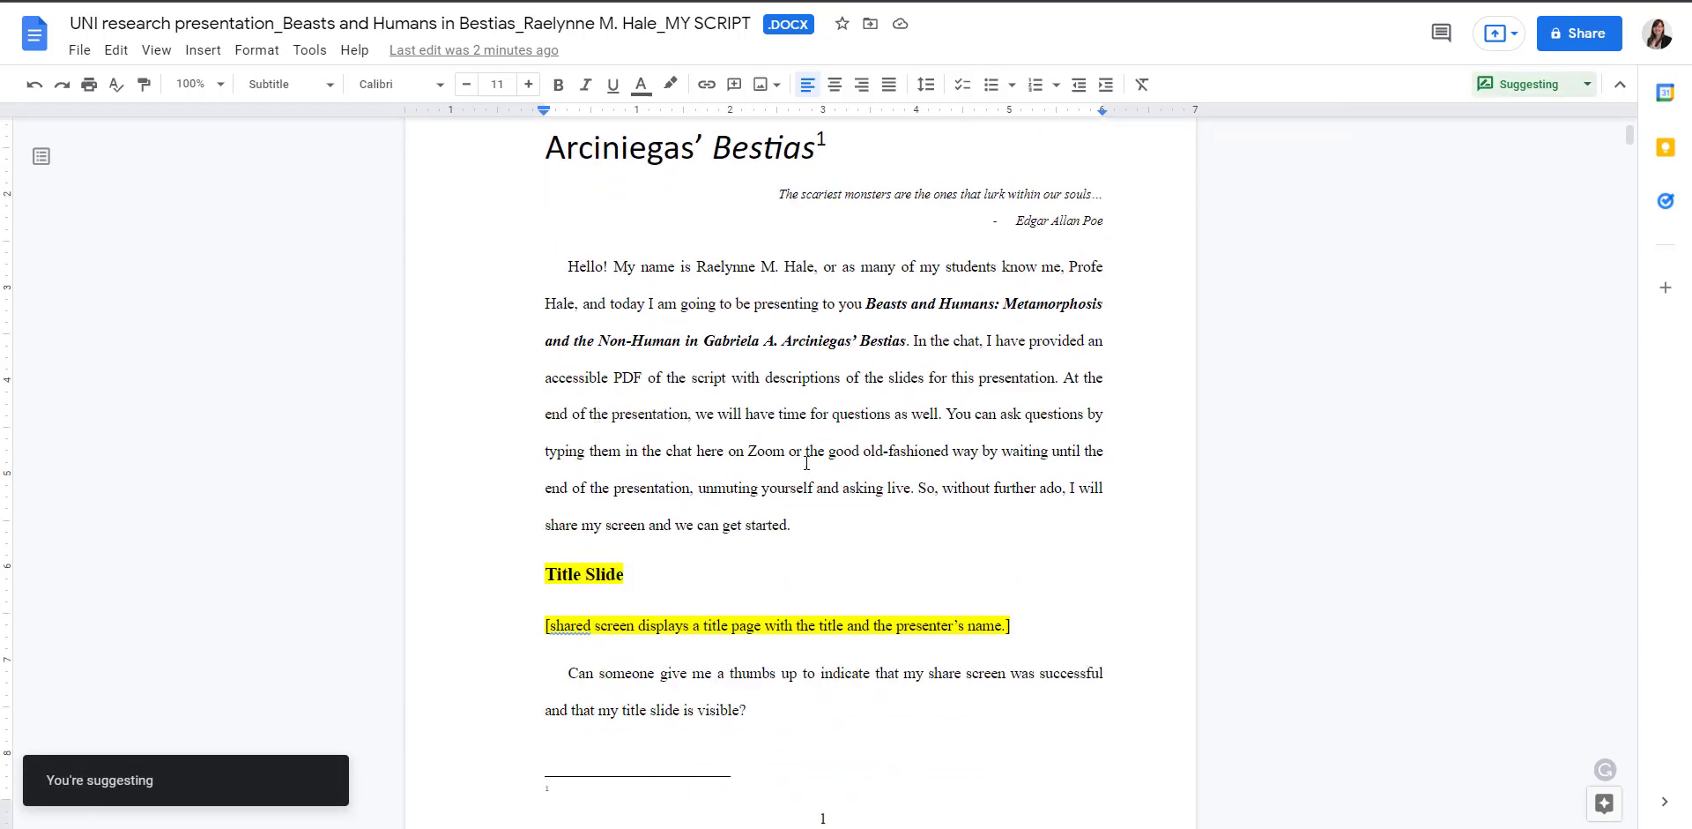
{"action": "left_click_drag", "start_coordinate": [1010, 625], "coordinate": [526, 576]}
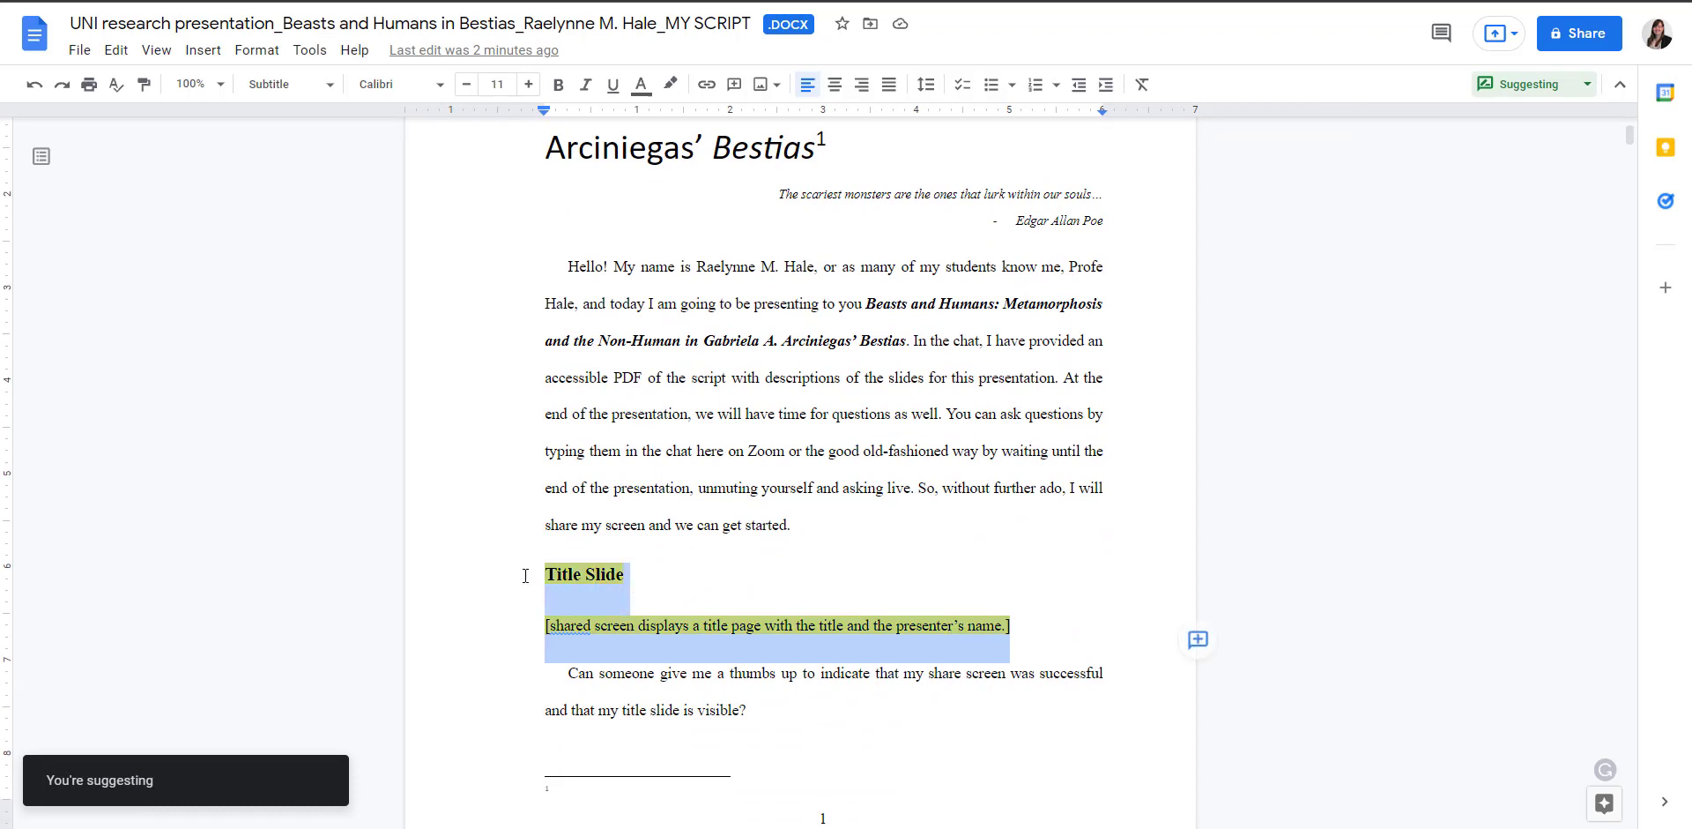
{"action": "key", "text": "BackSpace"}
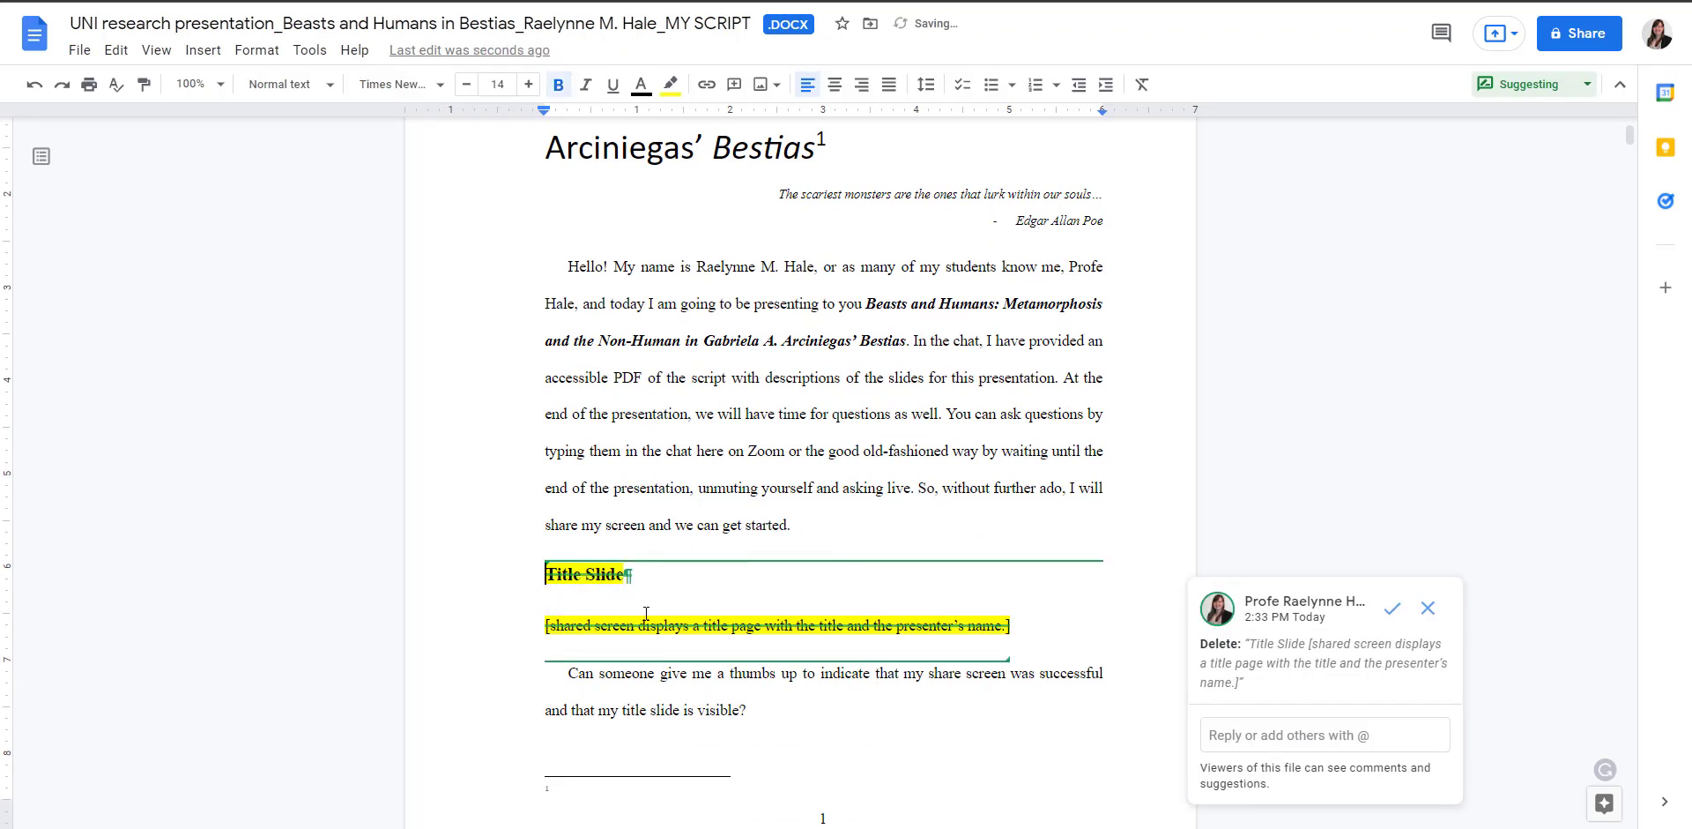
{"action": "scroll", "coordinate": [937, 553], "scroll_direction": "down", "scroll_amount": 1}
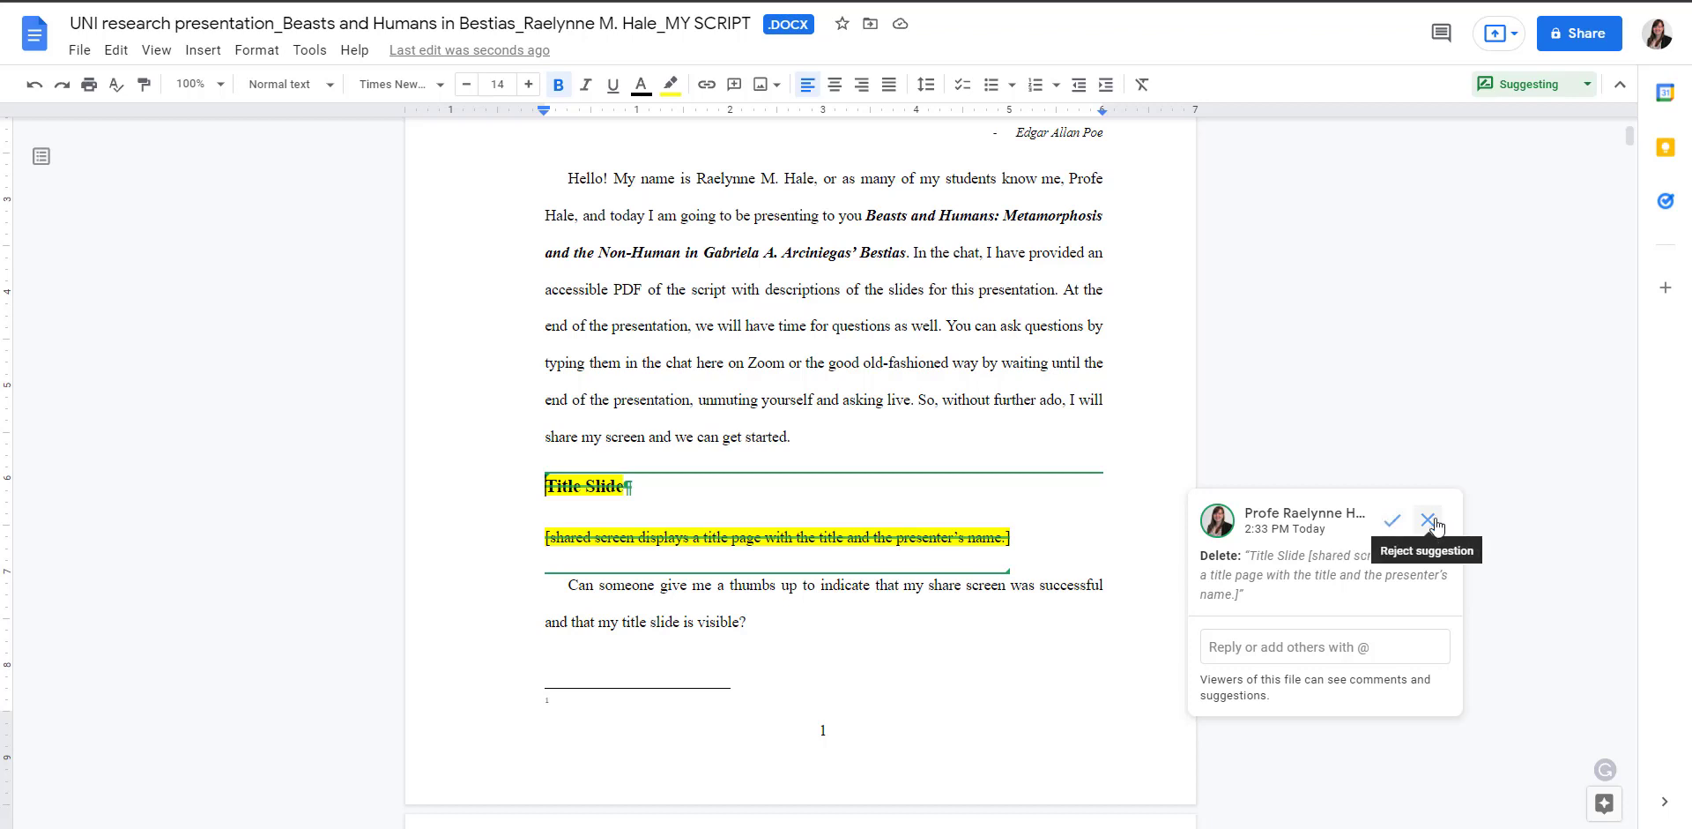
{"action": "left_click", "coordinate": [1384, 400]}
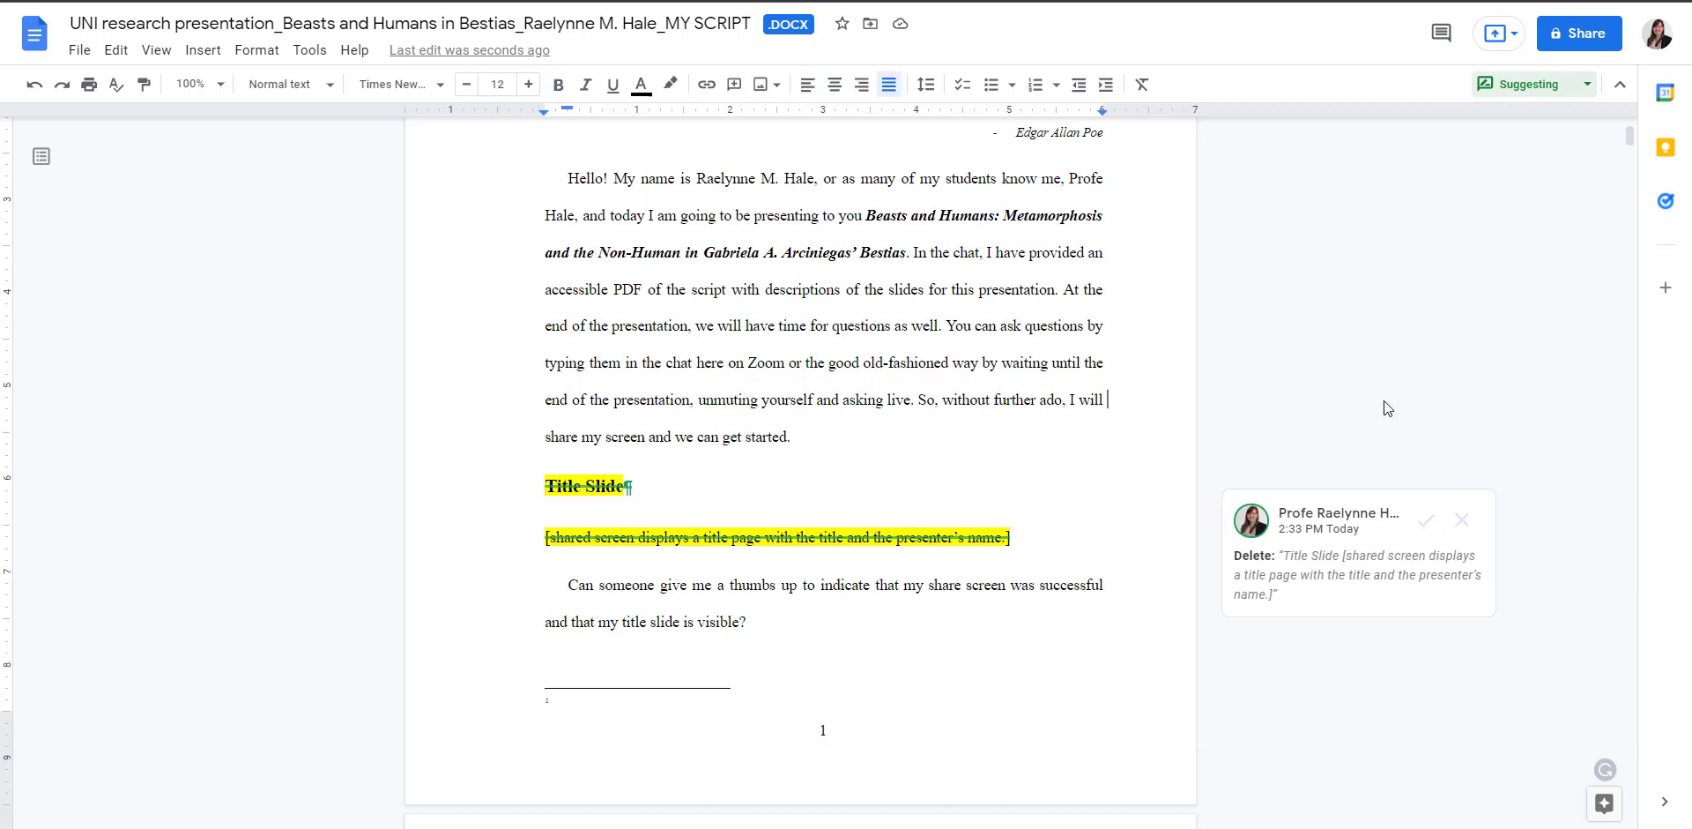
{"action": "scroll", "coordinate": [1004, 386], "scroll_direction": "up", "scroll_amount": 4}
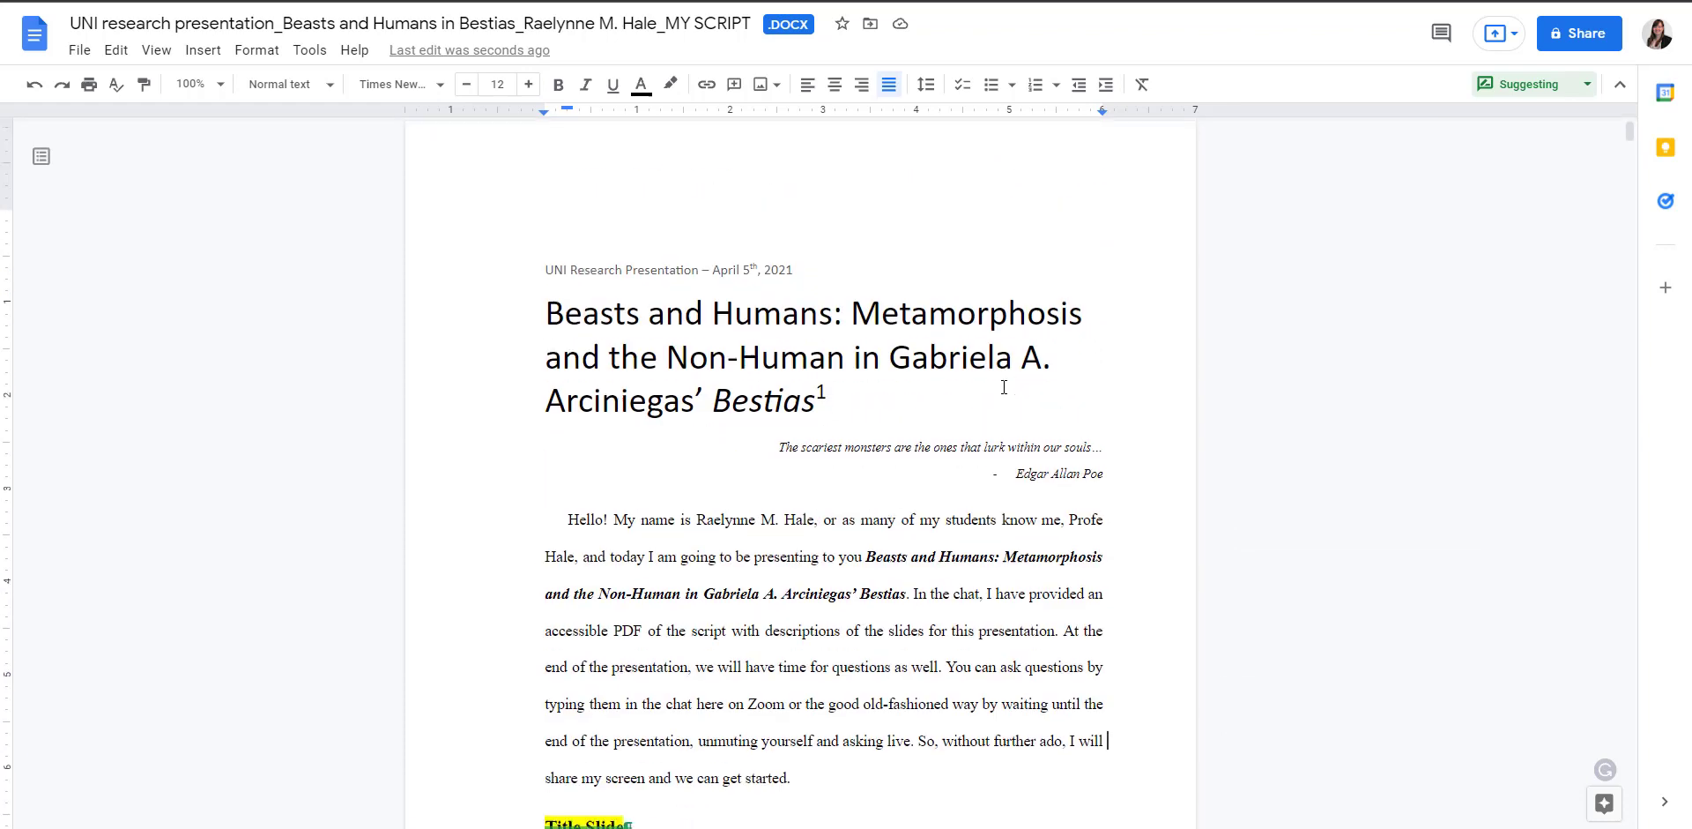
{"action": "scroll", "coordinate": [1004, 386], "scroll_direction": "down", "scroll_amount": 4}
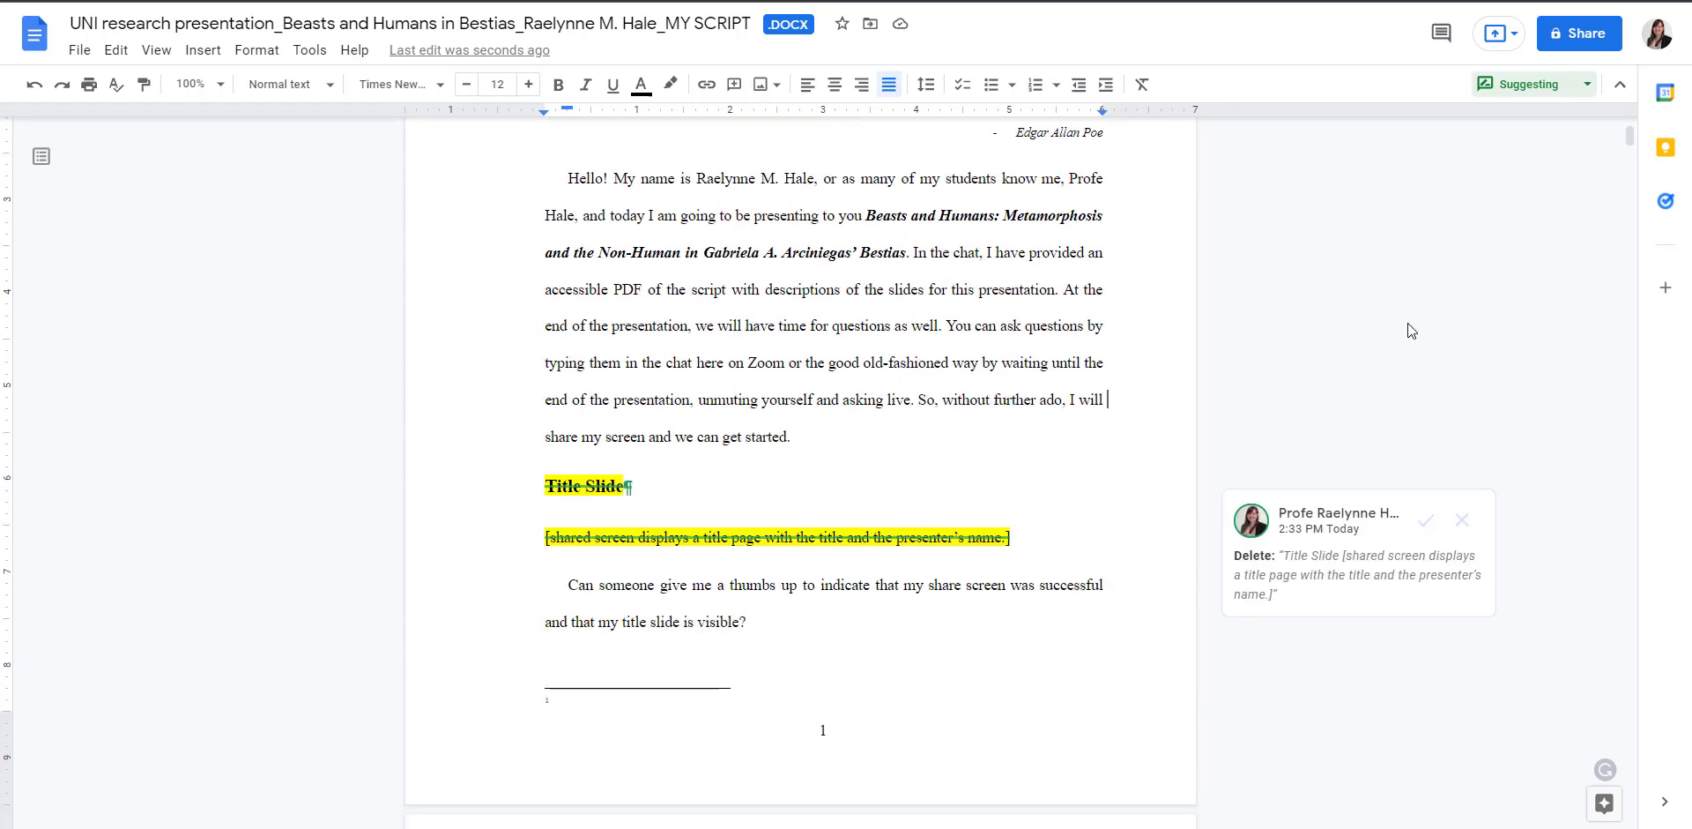
{"action": "left_click", "coordinate": [1586, 86]}
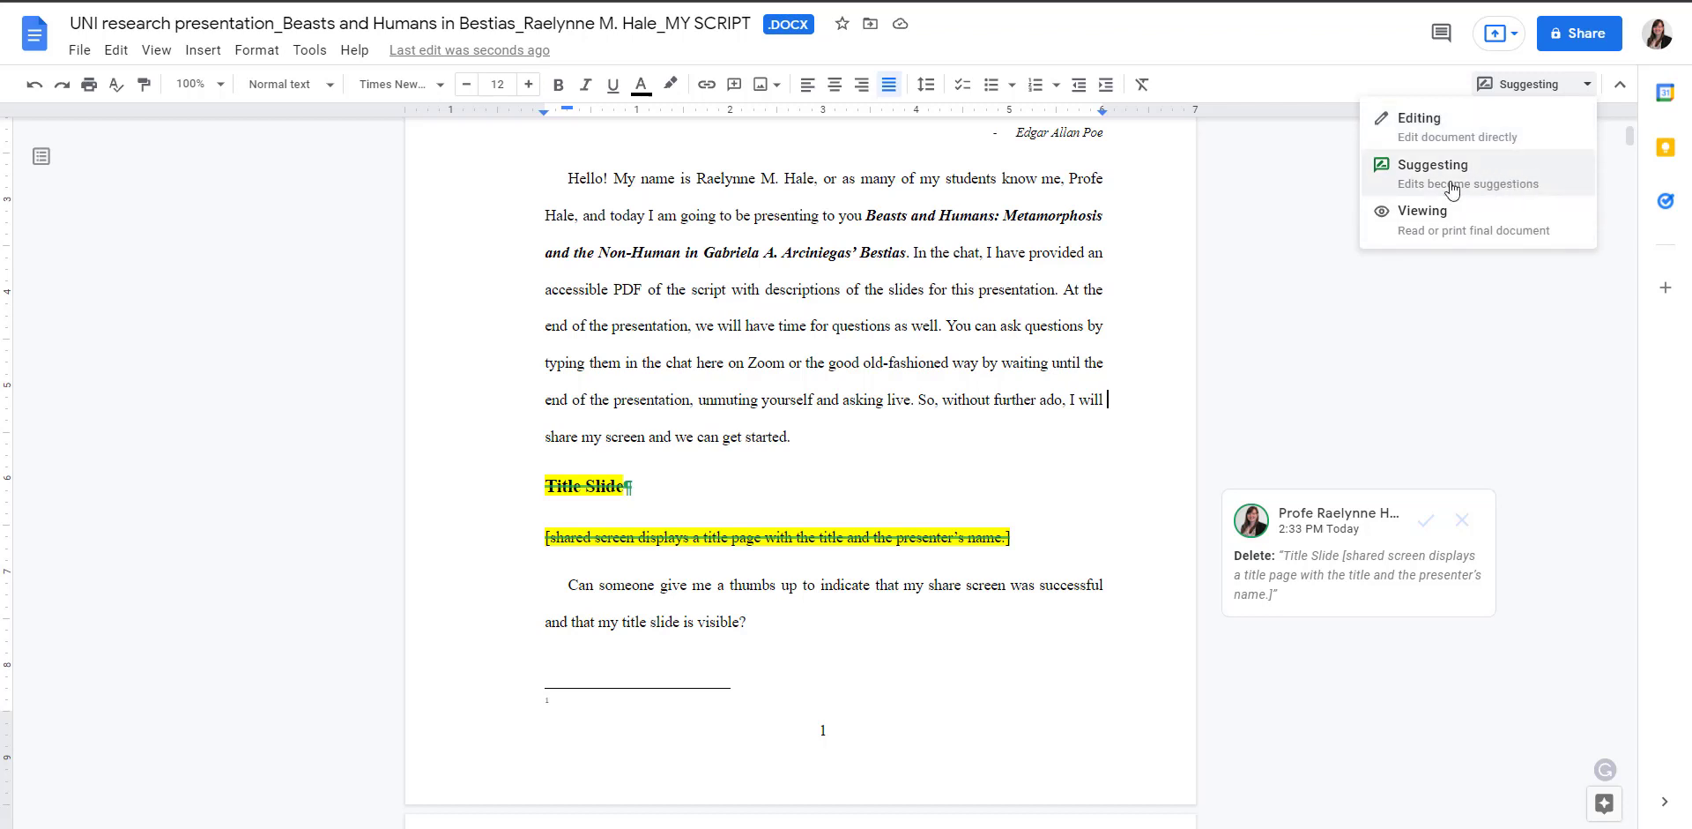
{"action": "left_click", "coordinate": [1352, 289]}
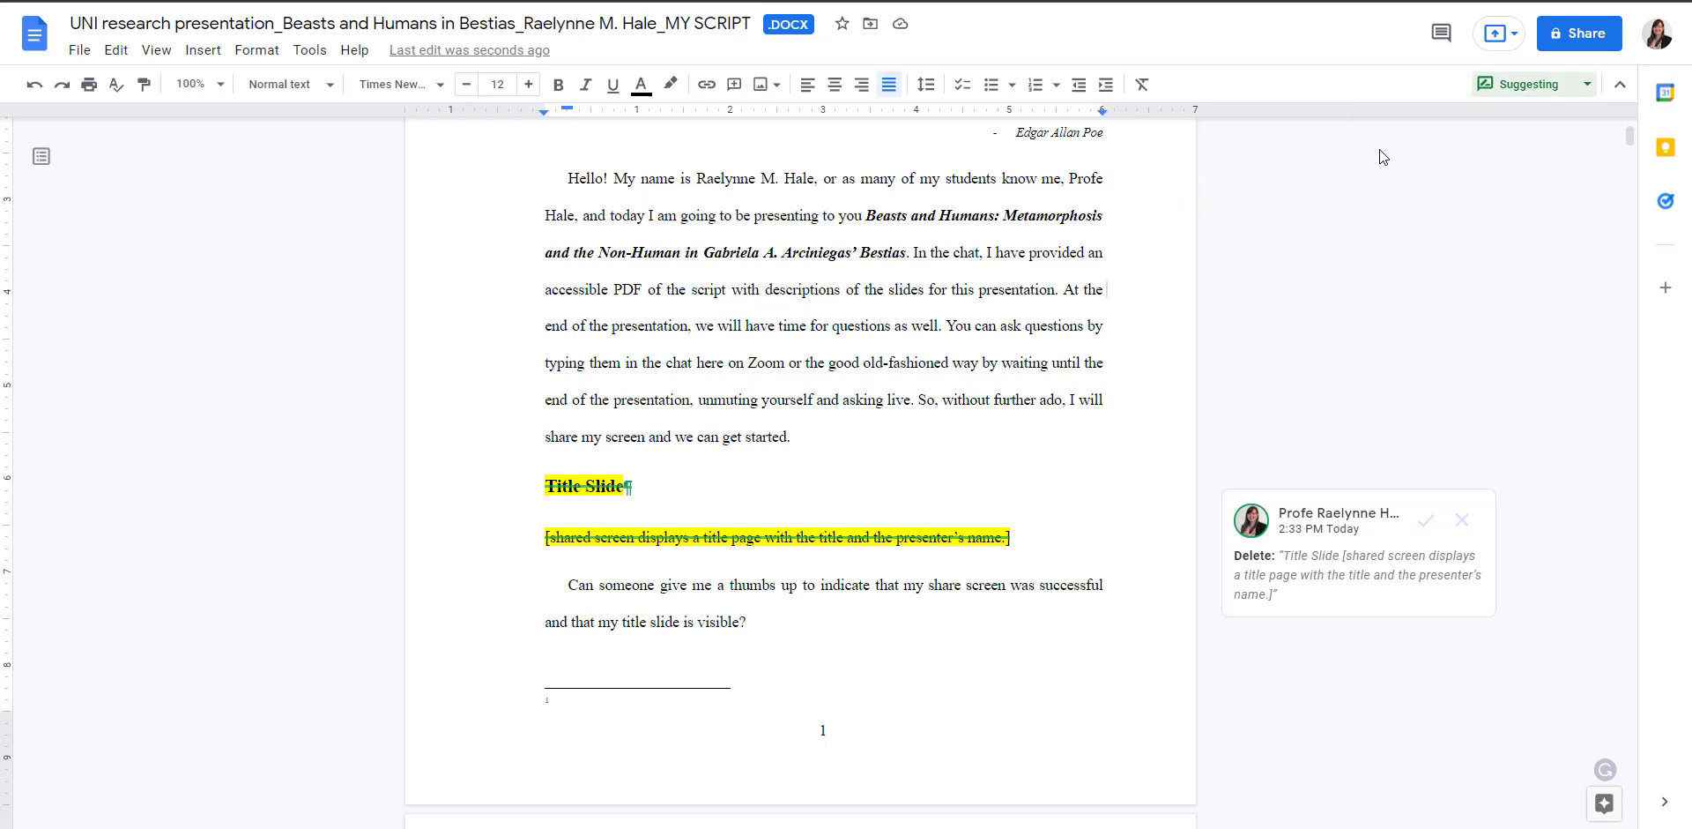
Share the document link with Cal State Fullerton as Viewer, and look over the available link access levels
{"action": "left_click", "coordinate": [1560, 40]}
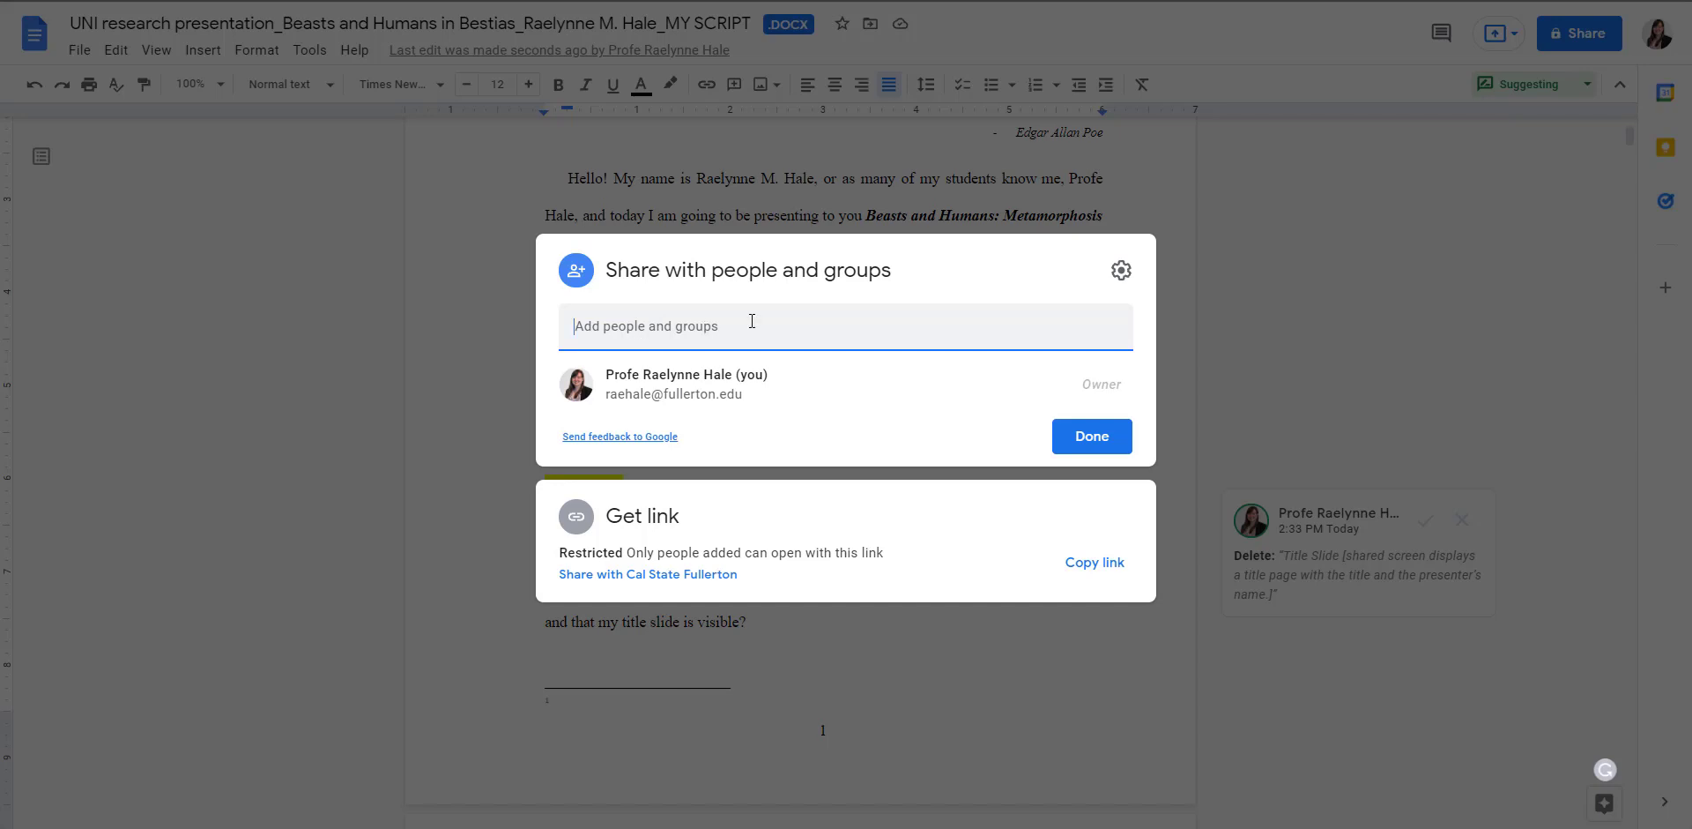
{"action": "left_click", "coordinate": [603, 574]}
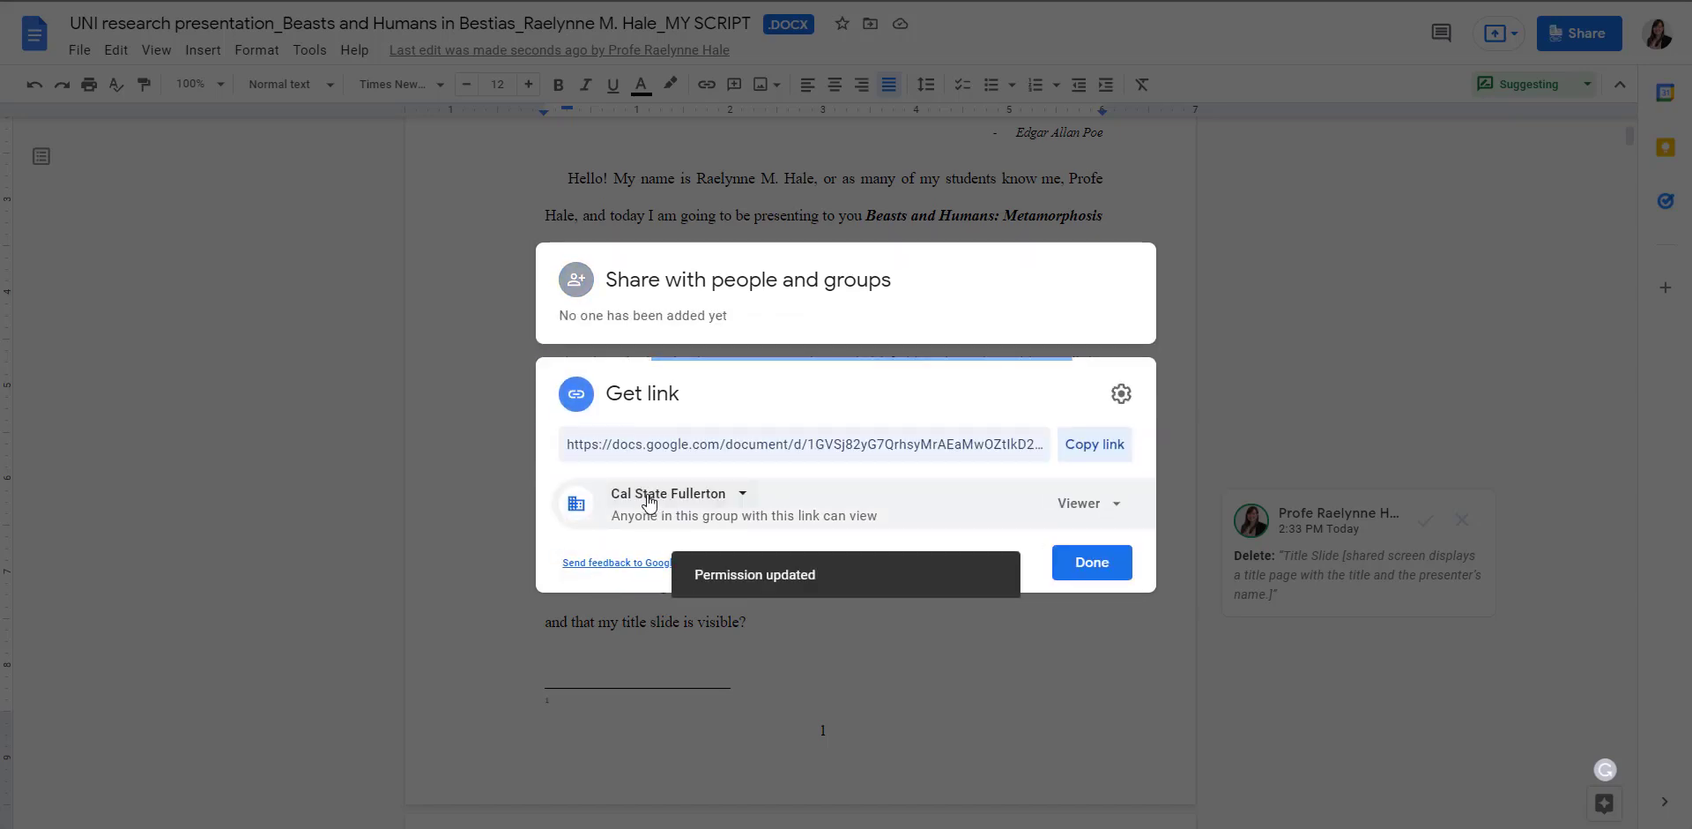
{"action": "left_click", "coordinate": [665, 494]}
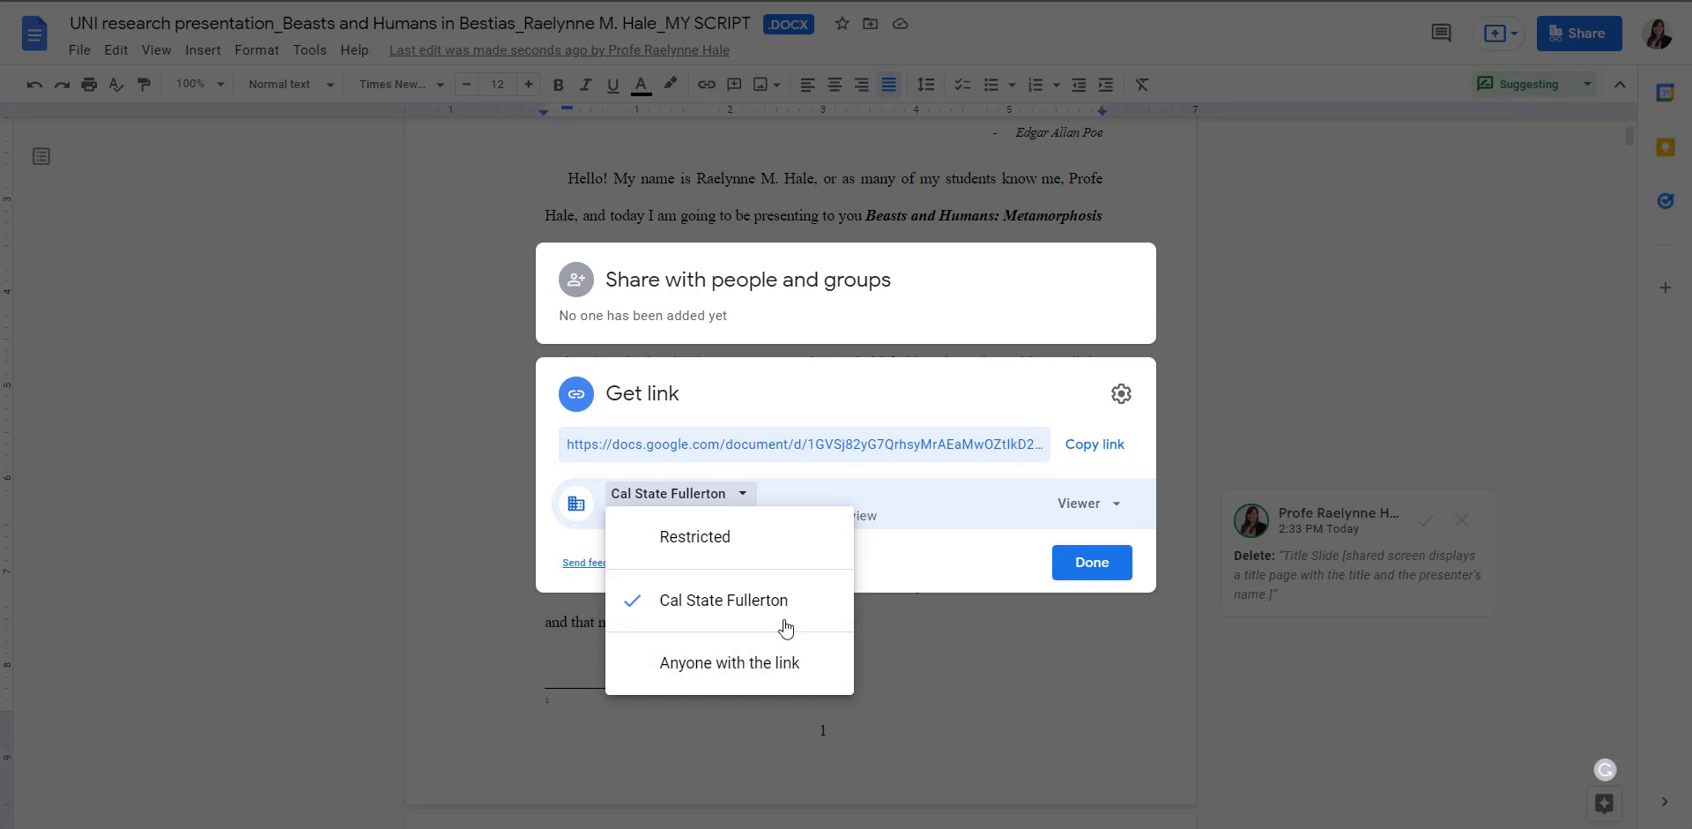
{"action": "left_click", "coordinate": [949, 563]}
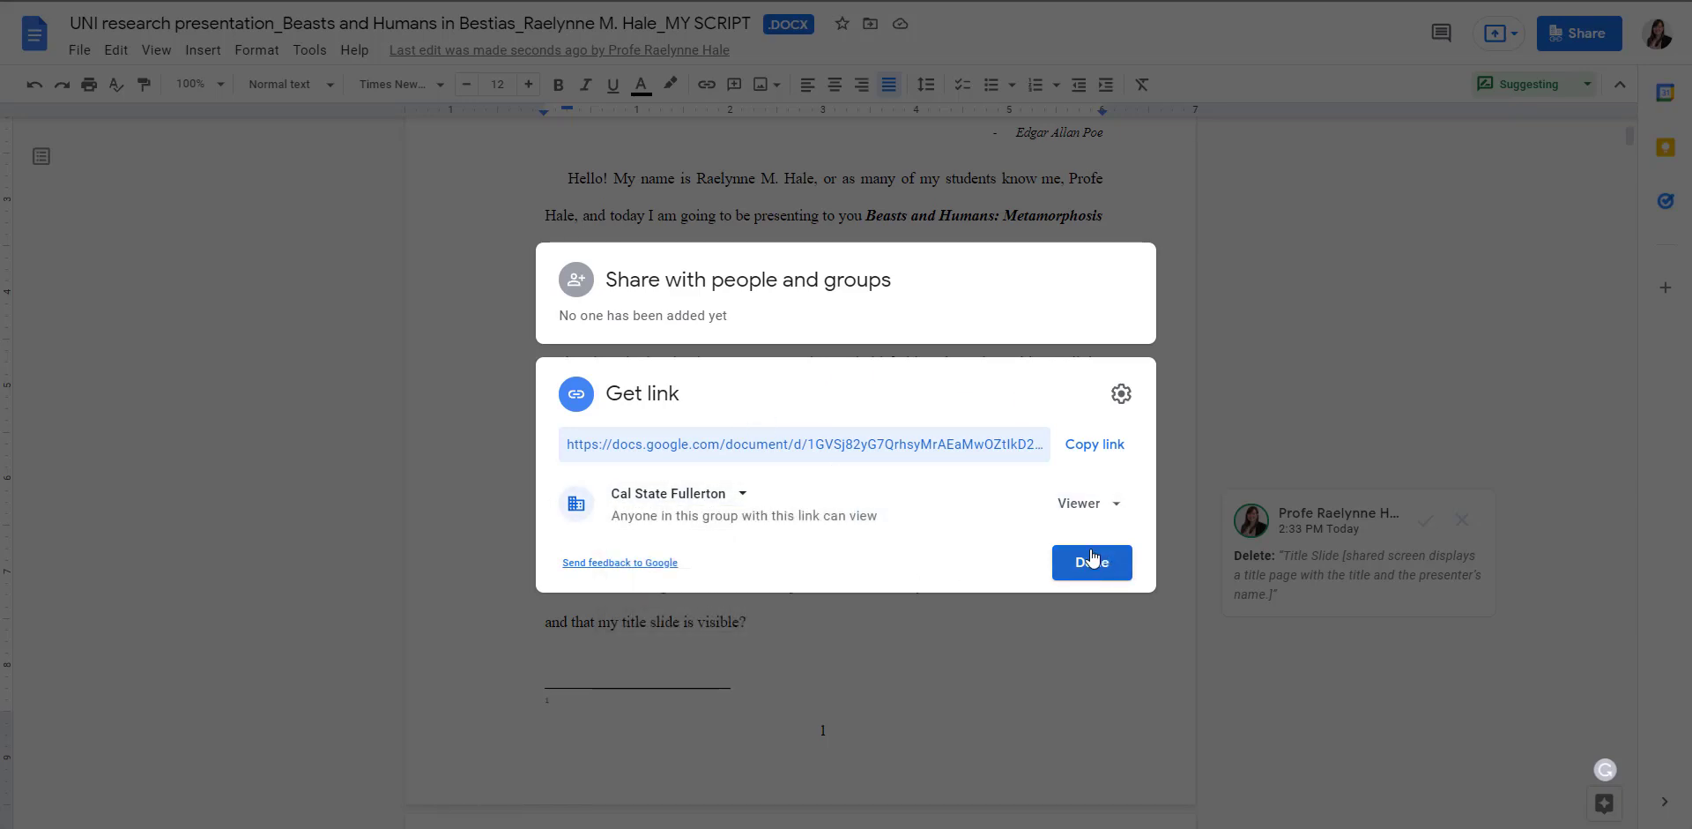
Set the link access to Restricted, view the people and groups sharing settings, and close sharing
{"action": "left_click", "coordinate": [734, 491]}
{"action": "left_click", "coordinate": [691, 535]}
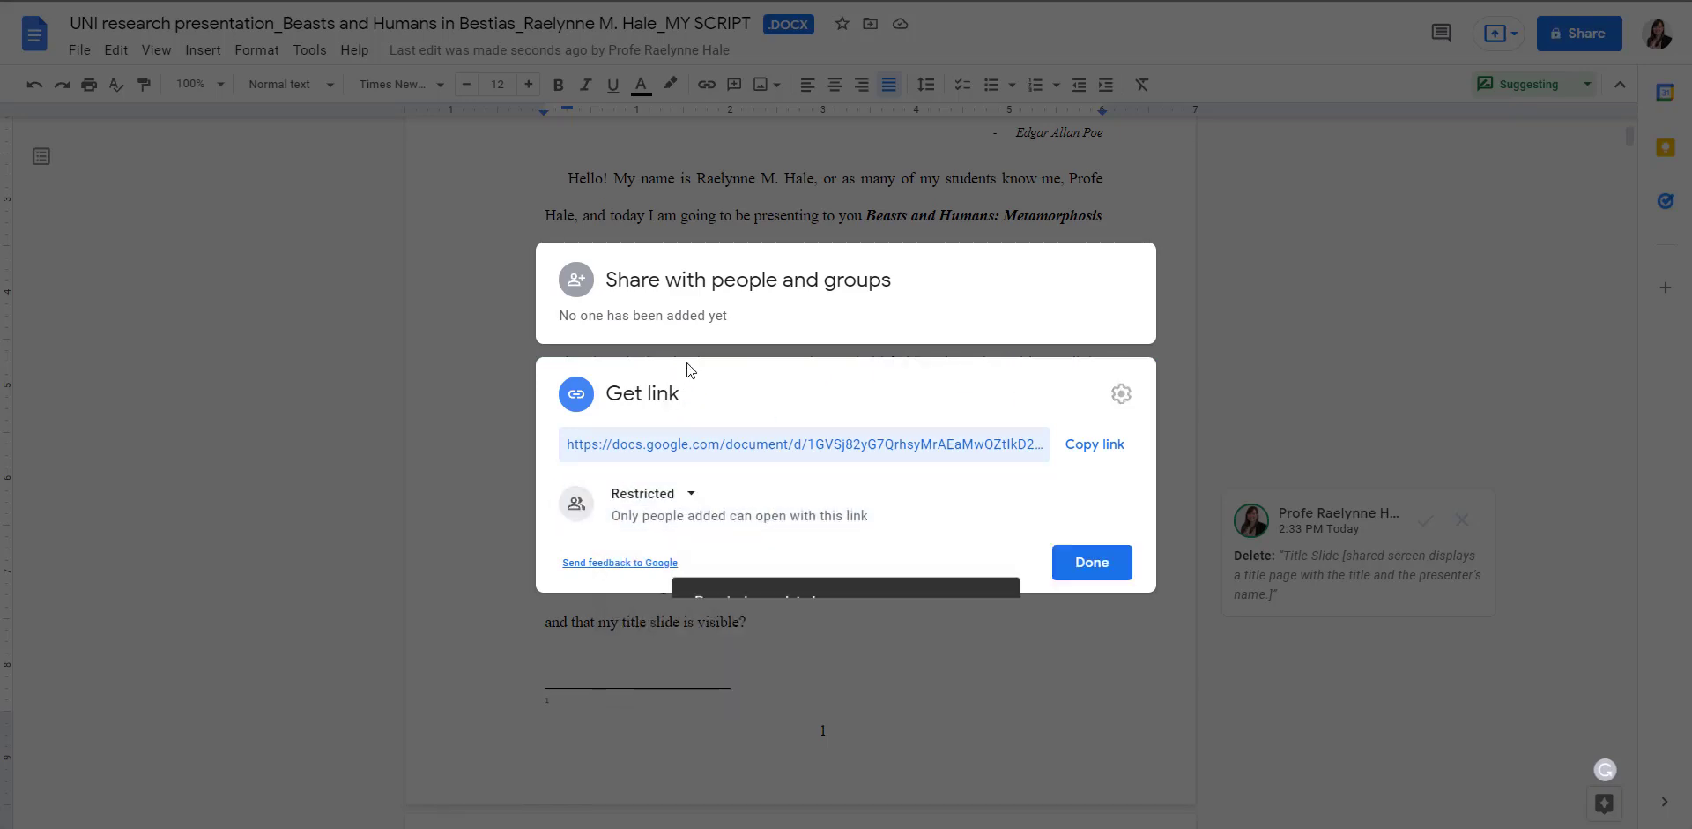
{"action": "left_click", "coordinate": [687, 278]}
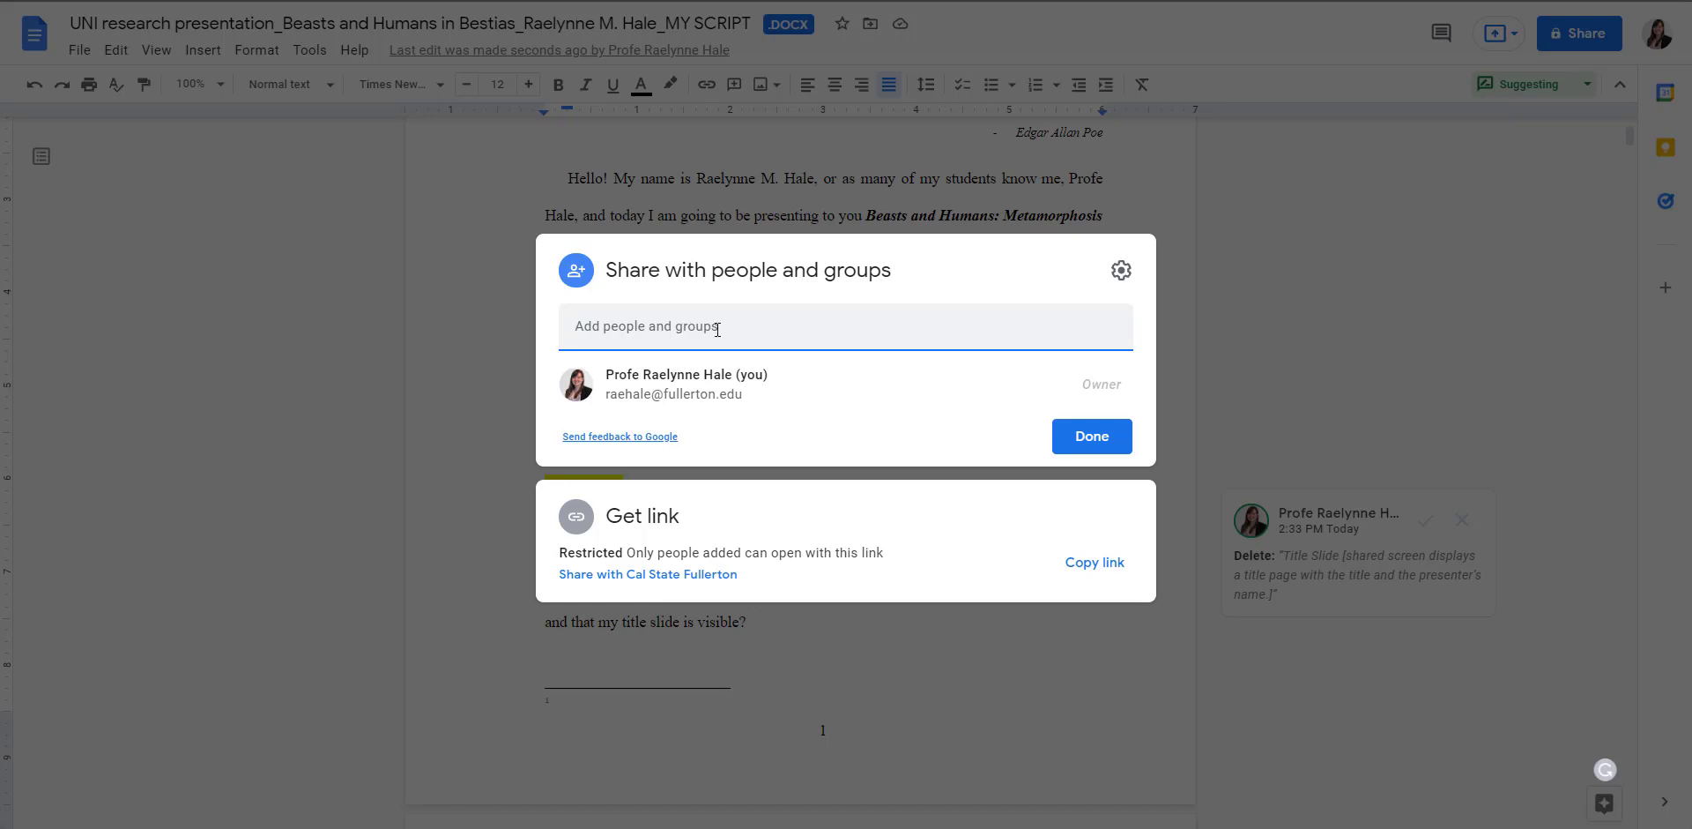
{"action": "mouse_move", "coordinate": [748, 404]}
{"action": "left_click", "coordinate": [832, 187]}
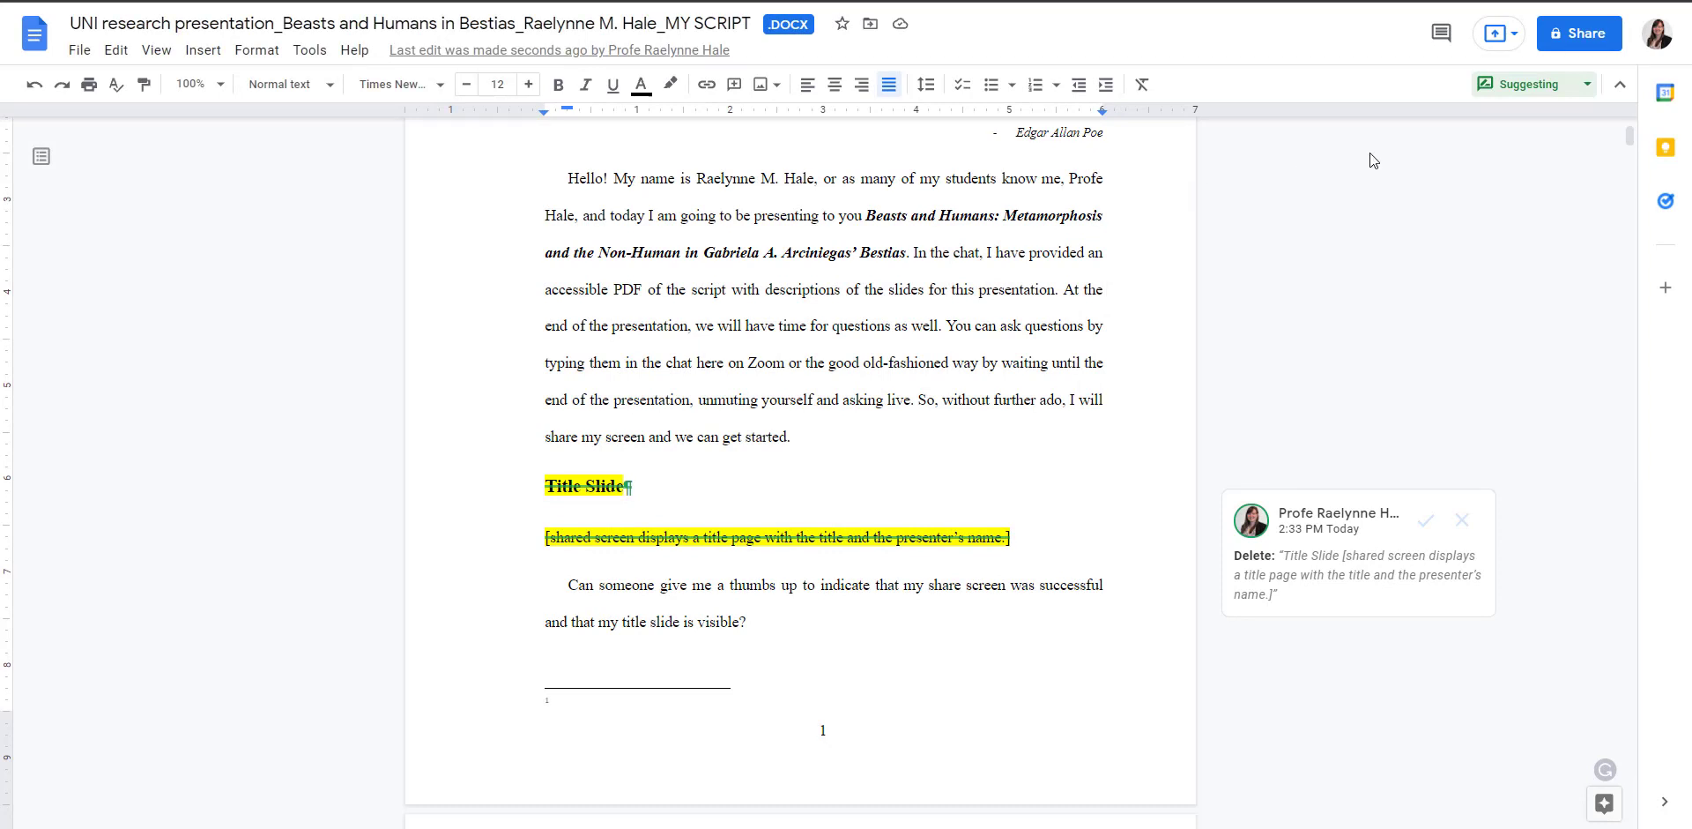
Show the file formats available for downloading the document, and close the list without downloading
{"action": "left_click", "coordinate": [80, 49]}
{"action": "mouse_move", "coordinate": [158, 309]}
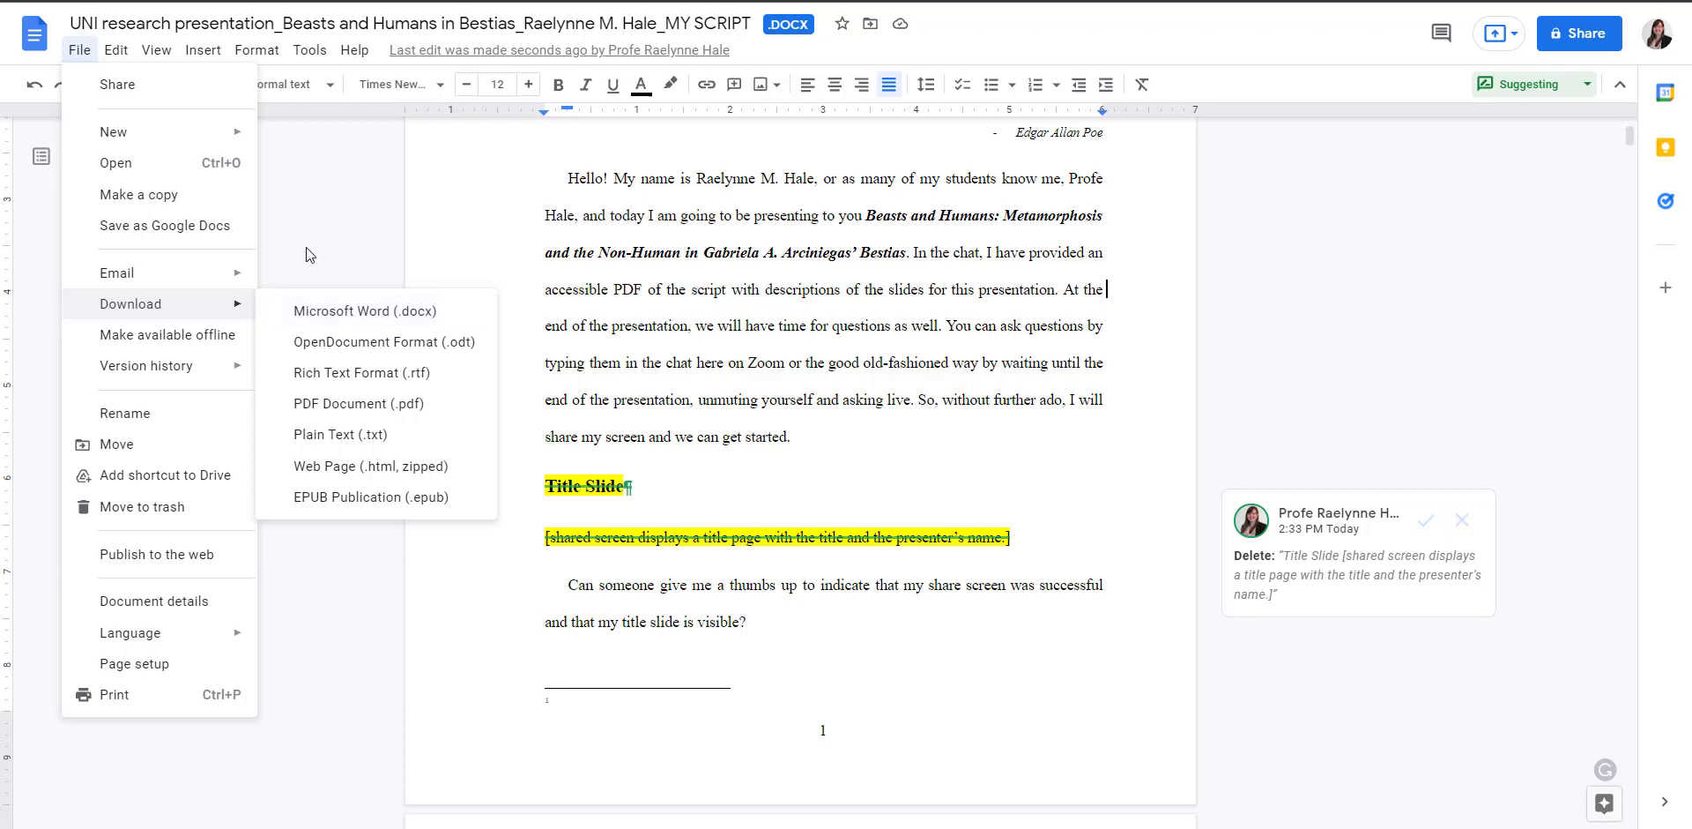
{"action": "left_click", "coordinate": [678, 256]}
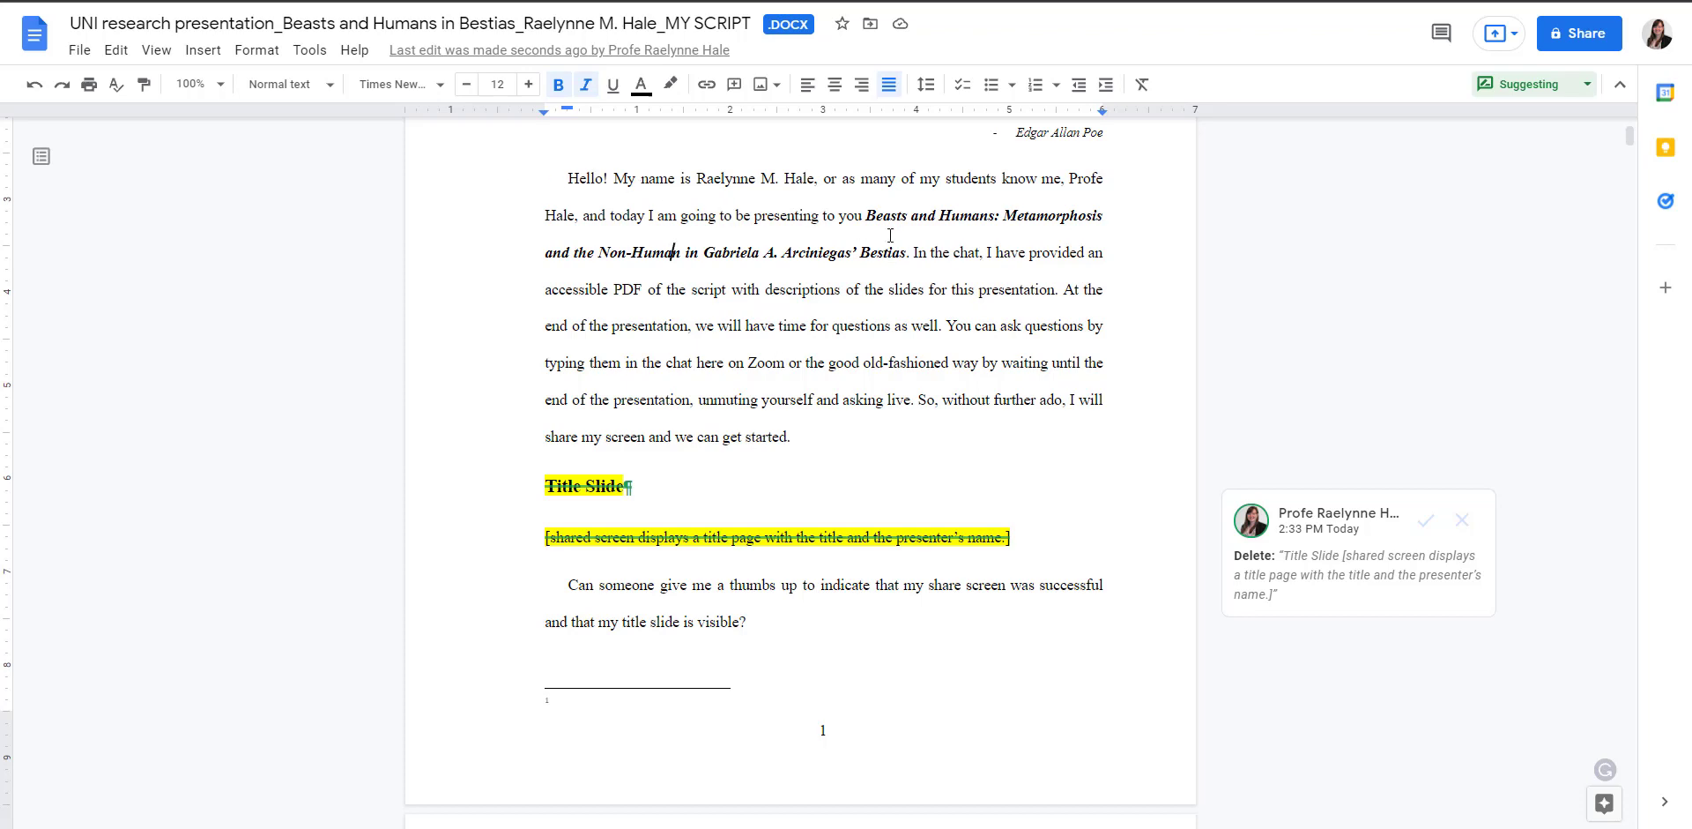
Open the document's version history and view the October 8, 1:50 PM version with its changes
{"action": "scroll", "coordinate": [1075, 293], "scroll_direction": "up", "scroll_amount": 4}
{"action": "scroll", "coordinate": [1075, 293], "scroll_direction": "down", "scroll_amount": 4}
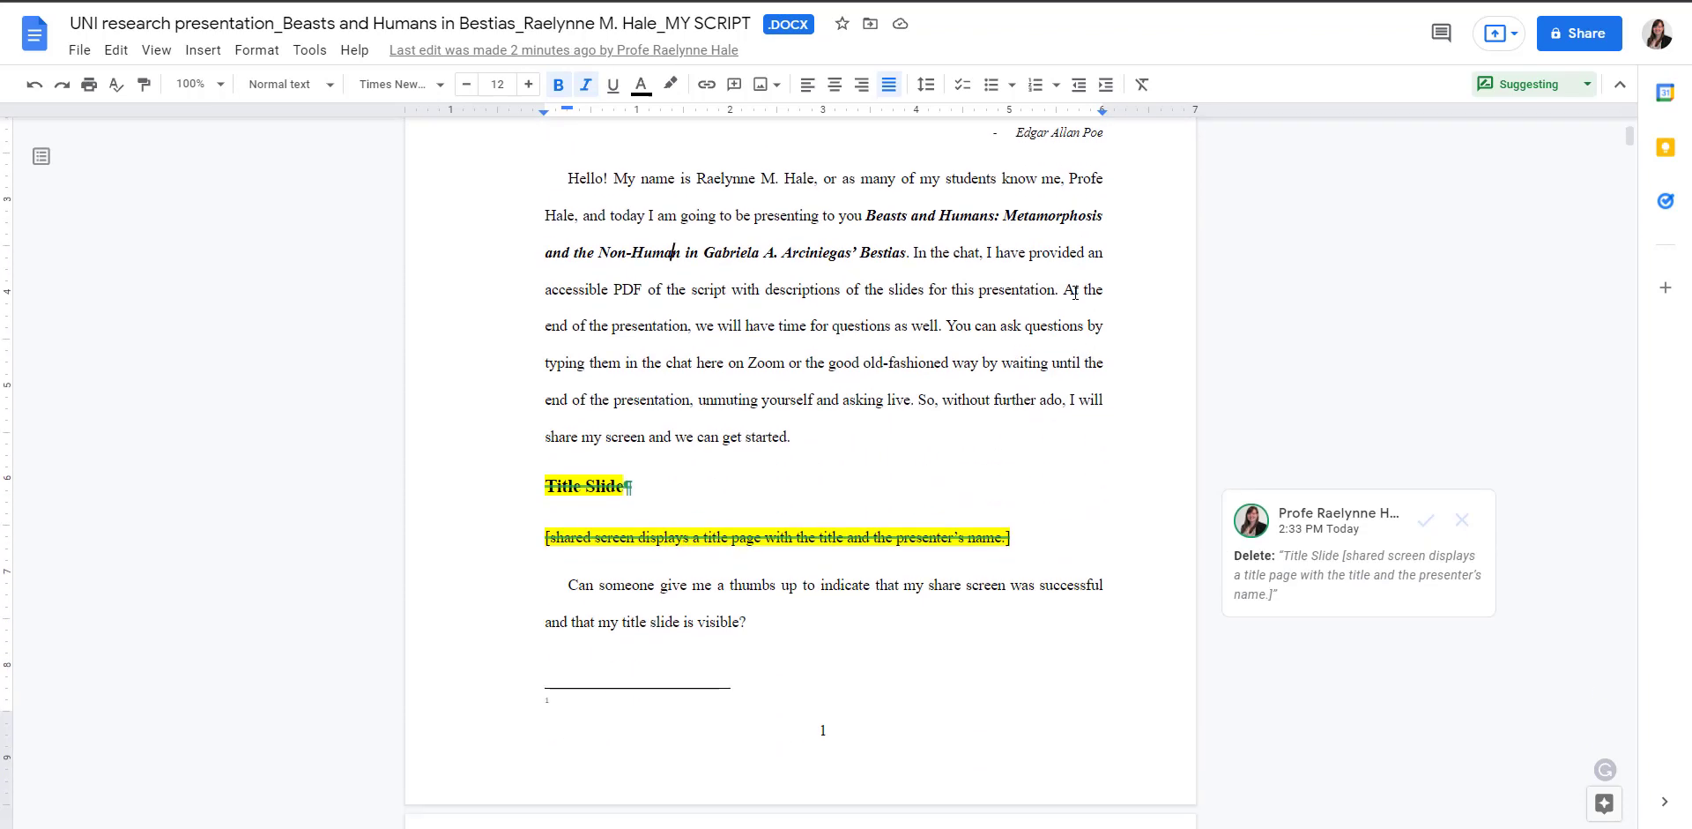
{"action": "scroll", "coordinate": [1075, 293], "scroll_direction": "up", "scroll_amount": 4}
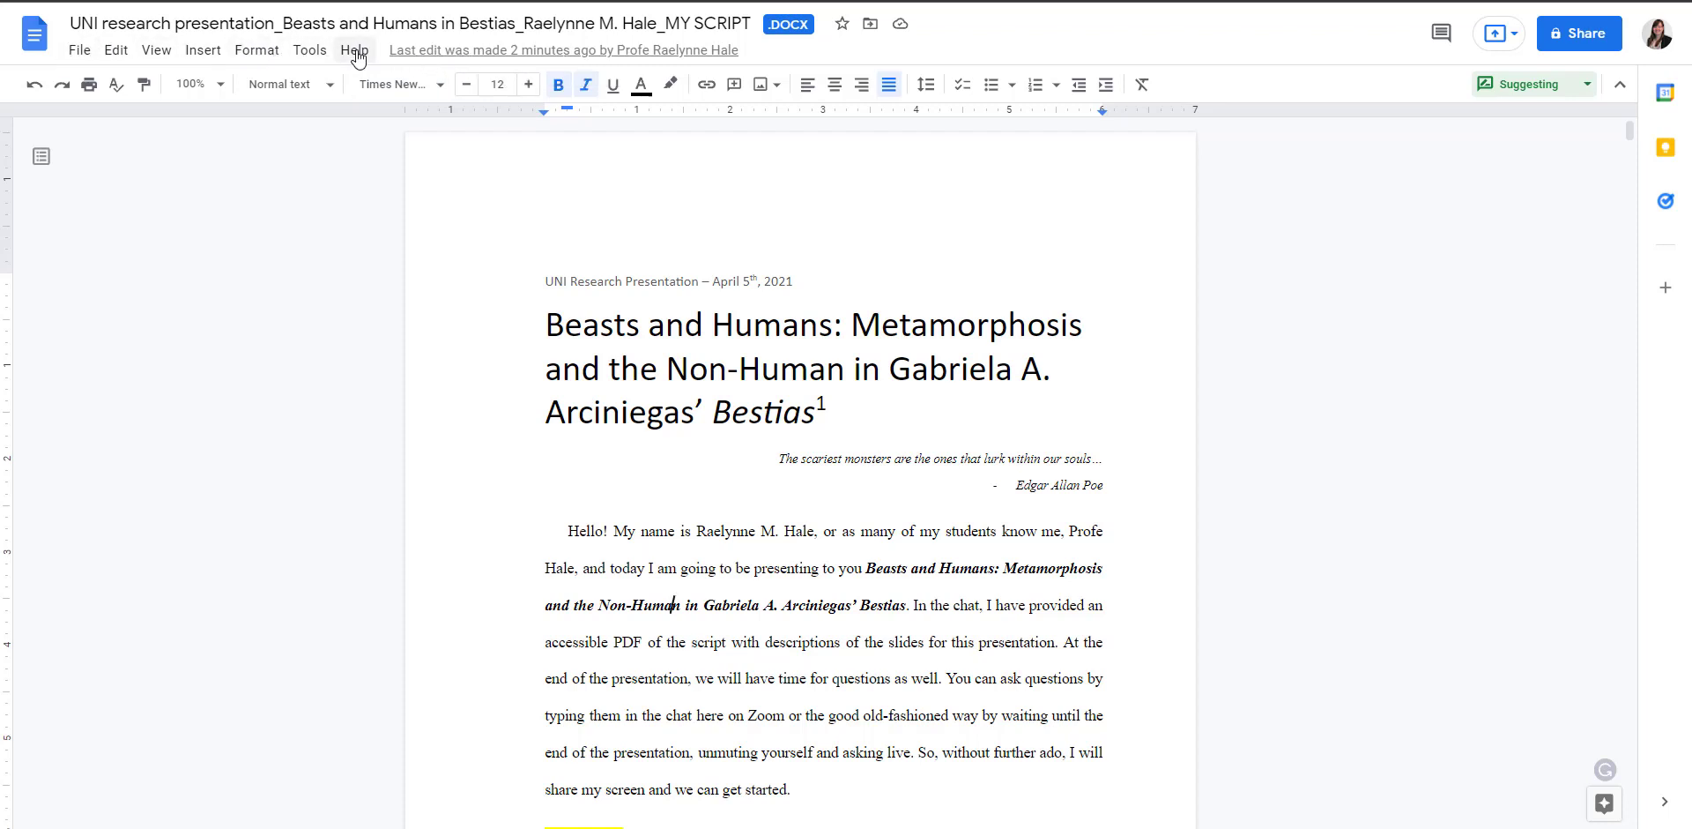
{"action": "left_click", "coordinate": [460, 58]}
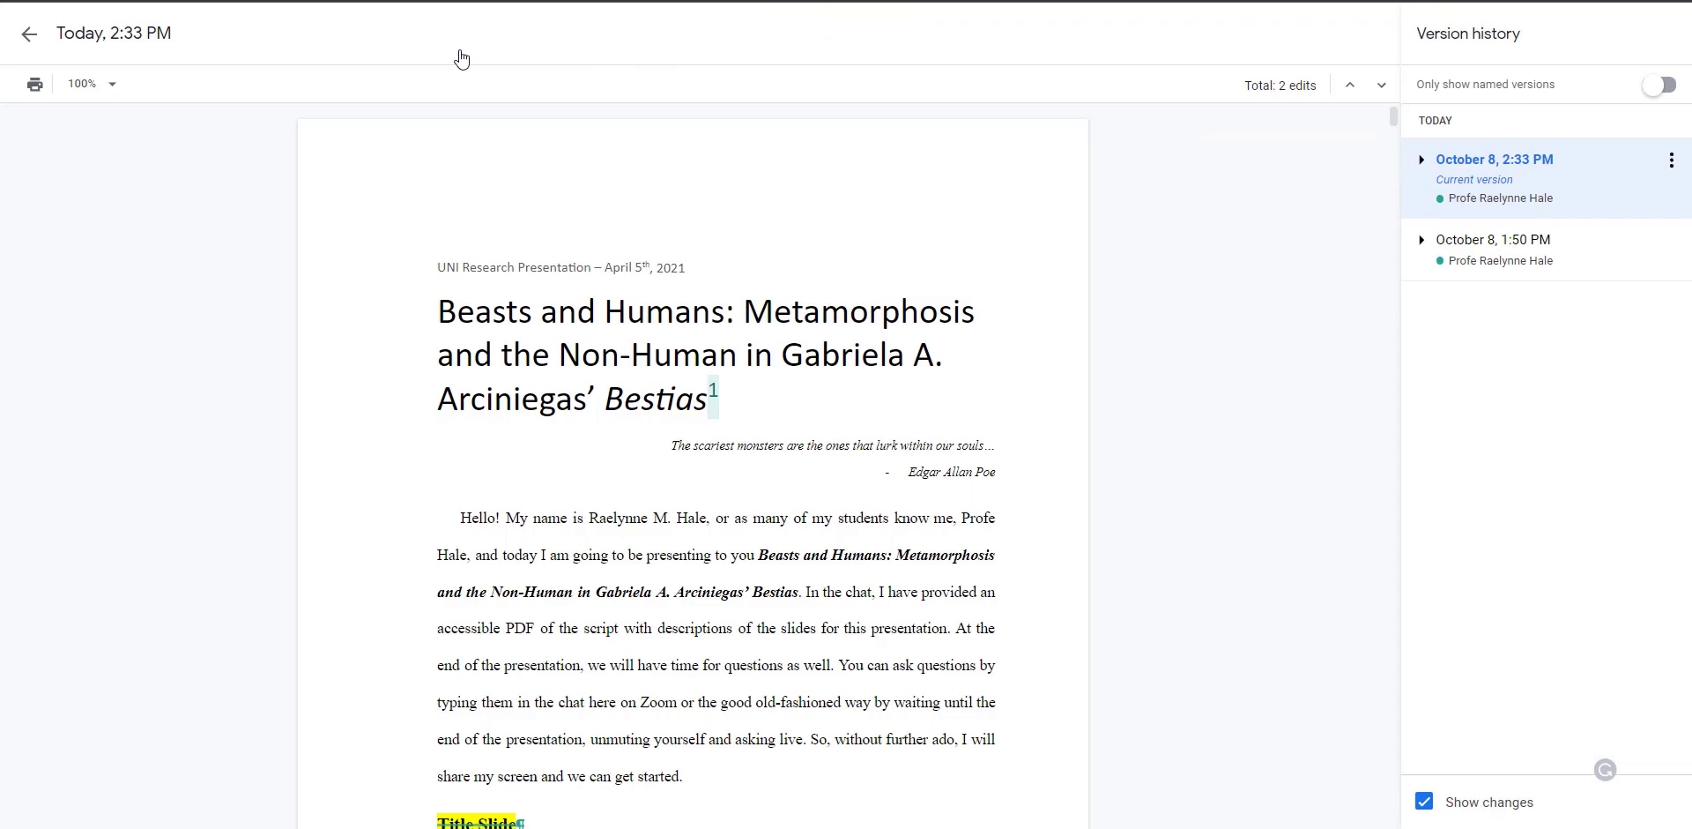
{"action": "left_click", "coordinate": [1490, 251]}
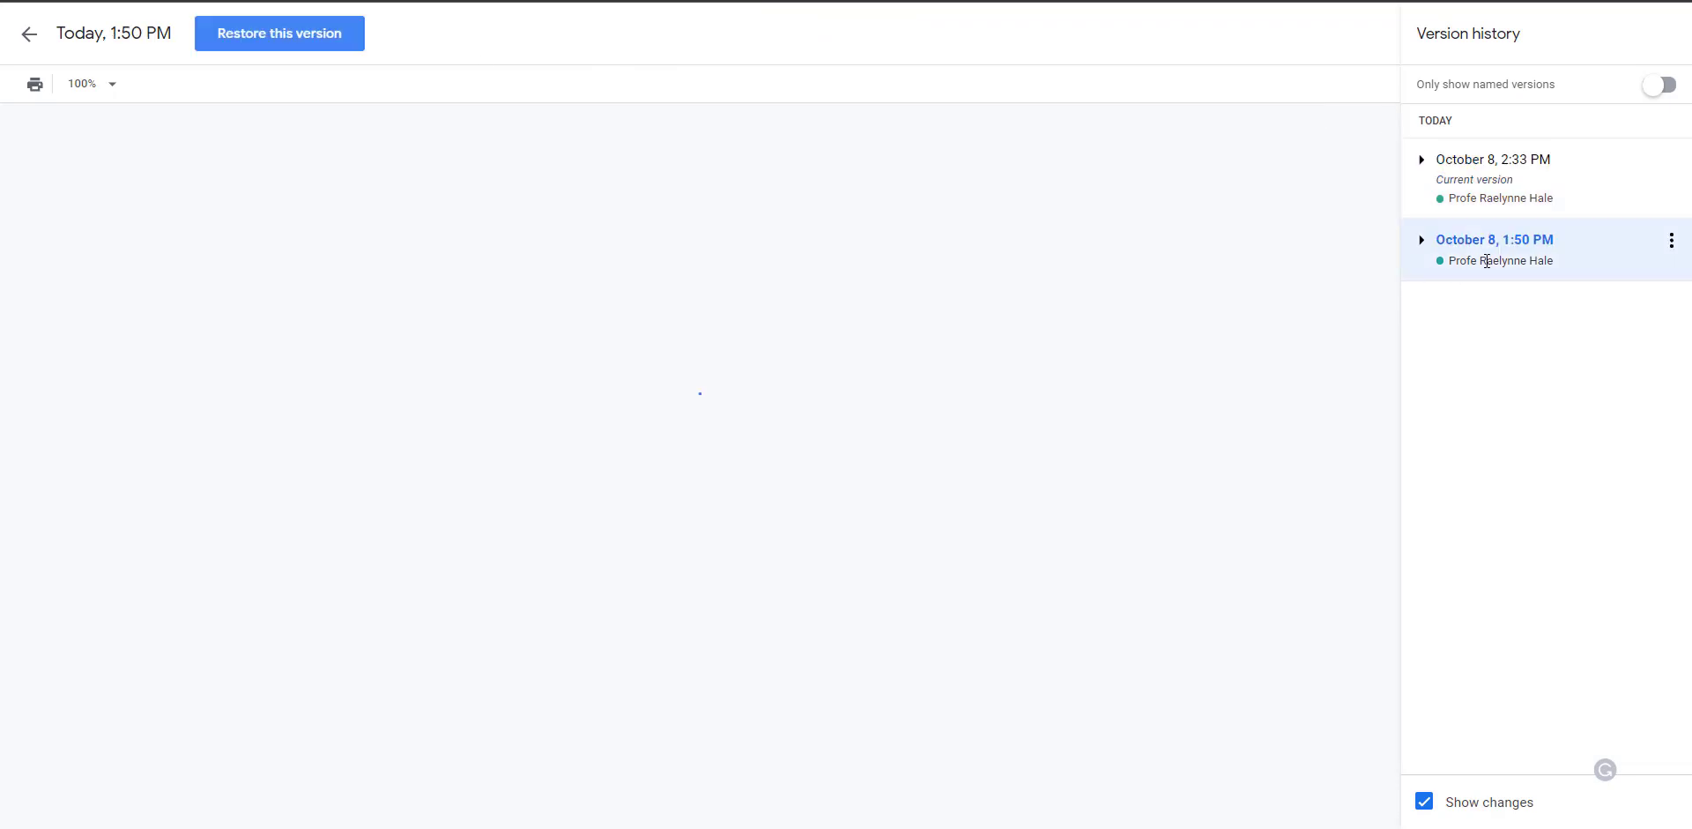
{"action": "scroll", "coordinate": [923, 353], "scroll_direction": "down", "scroll_amount": 4}
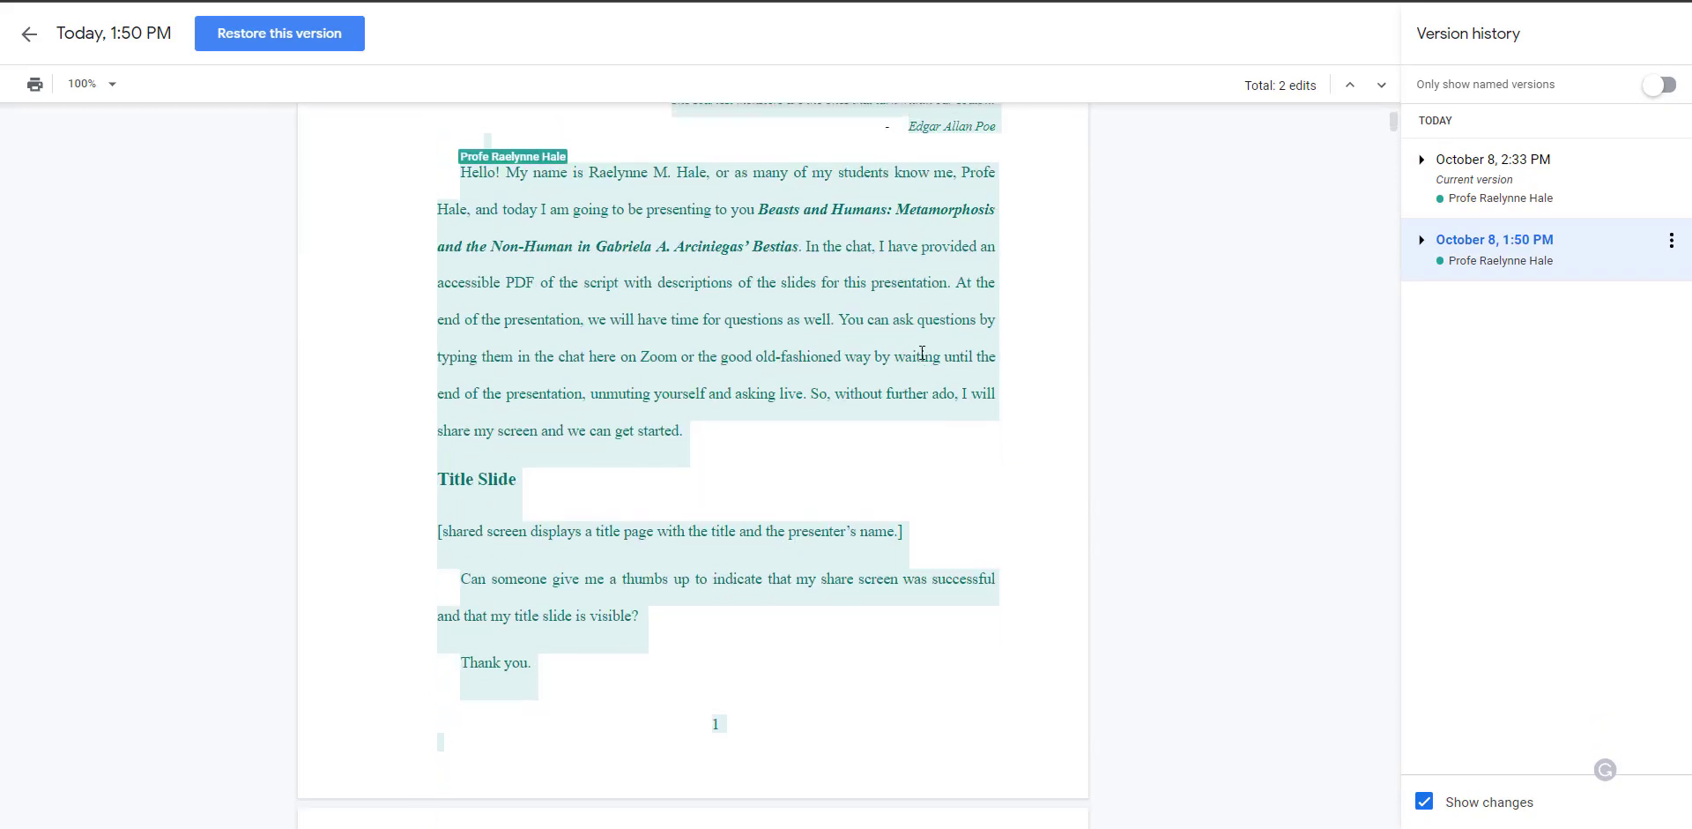
View the current October 8, 2:33 PM version and examine its marked changes on the first pages
{"action": "scroll", "coordinate": [923, 353], "scroll_direction": "up", "scroll_amount": 4}
{"action": "mouse_move", "coordinate": [1392, 115]}
{"action": "left_mouse_down"}
{"action": "mouse_move", "coordinate": [1357, 401]}
{"action": "mouse_move", "coordinate": [1384, 123]}
{"action": "left_mouse_up"}
{"action": "left_click", "coordinate": [1530, 174]}
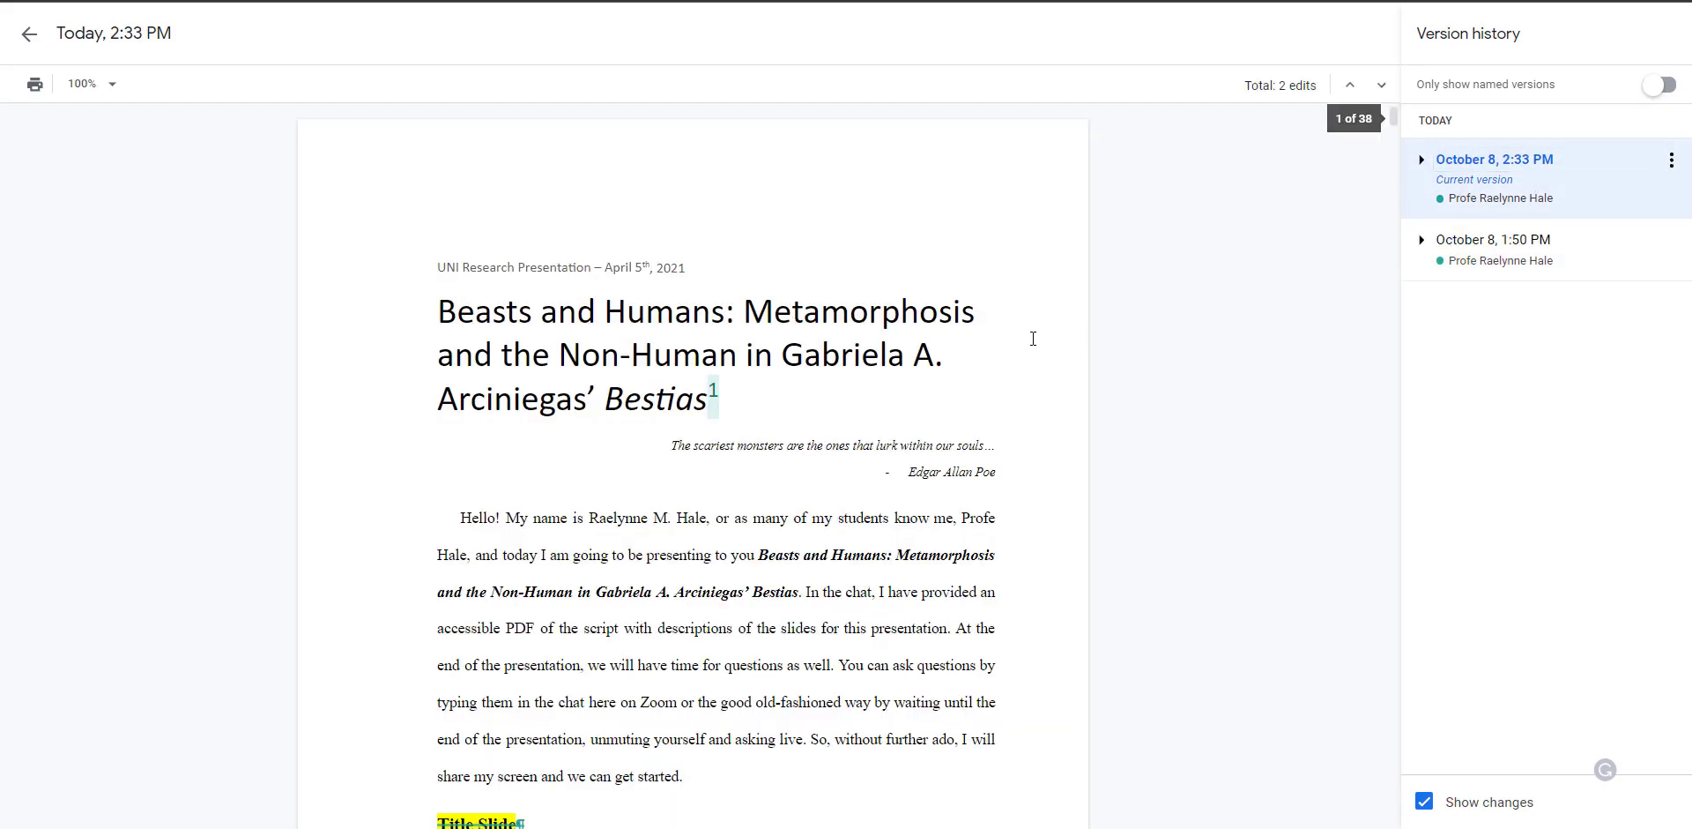
{"action": "scroll", "coordinate": [761, 385], "scroll_direction": "down", "scroll_amount": 7}
{"action": "scroll", "coordinate": [760, 386], "scroll_direction": "up", "scroll_amount": 7}
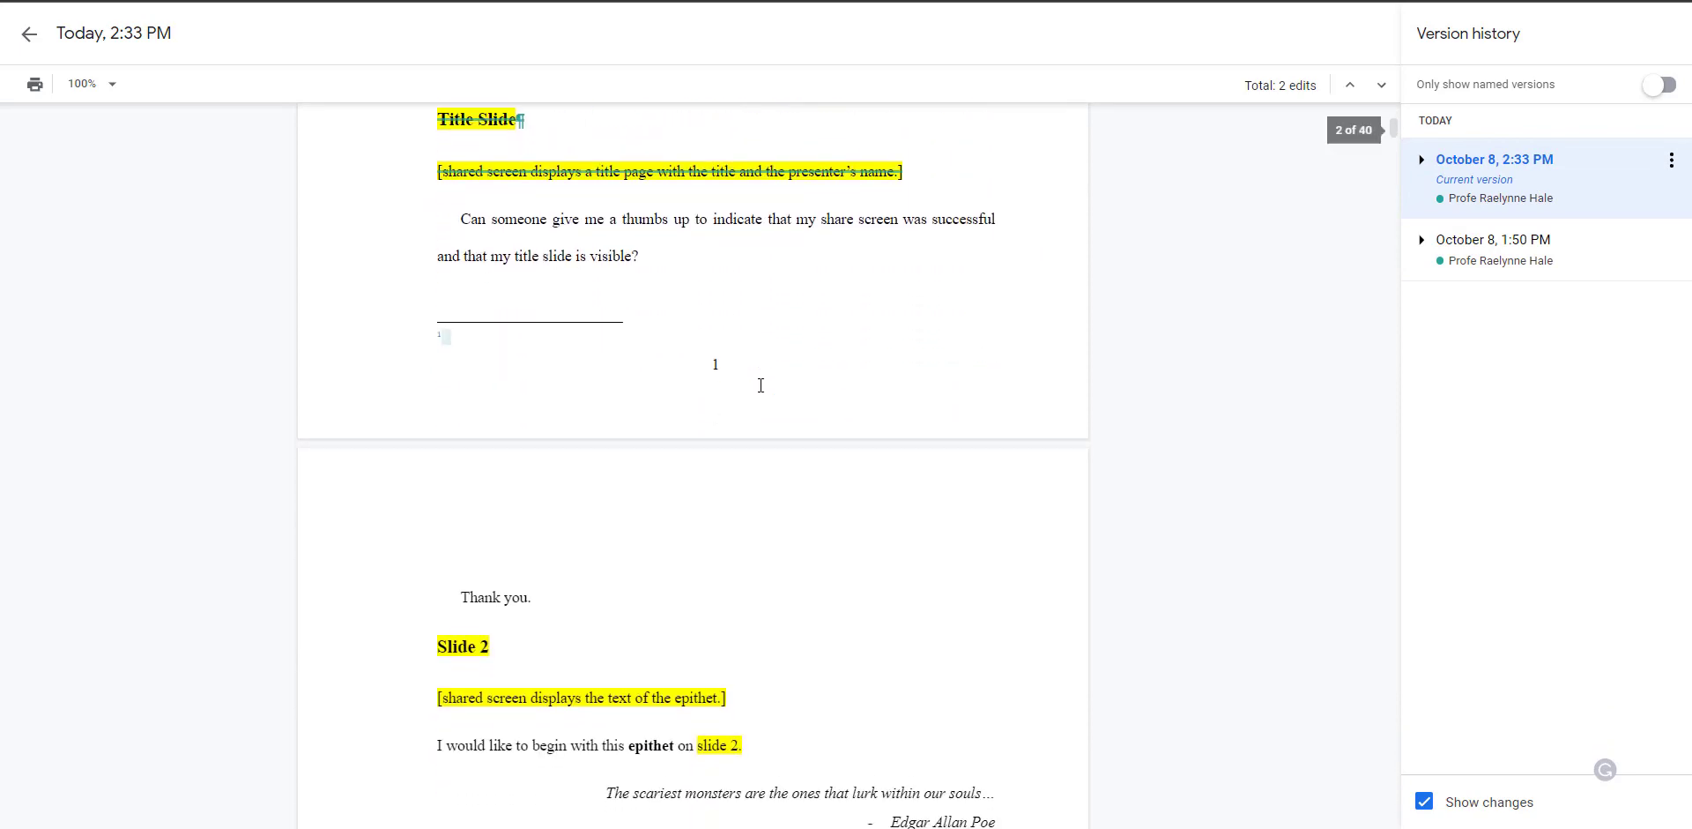
{"action": "left_click", "coordinate": [1672, 161]}
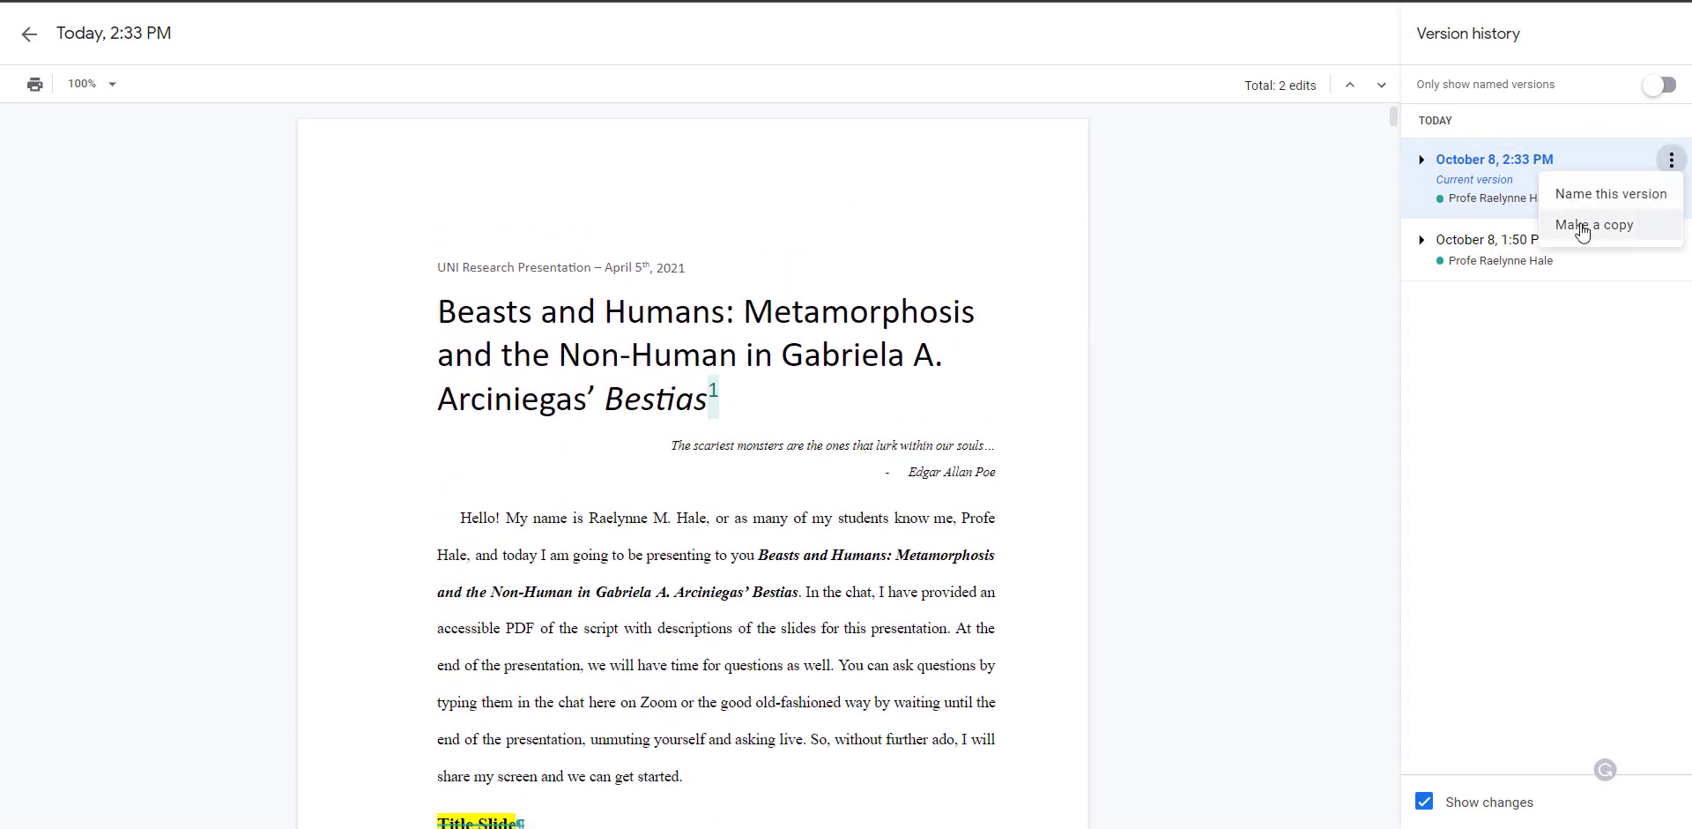
{"action": "left_click", "coordinate": [1612, 194]}
{"action": "right_click", "coordinate": [1516, 160]}
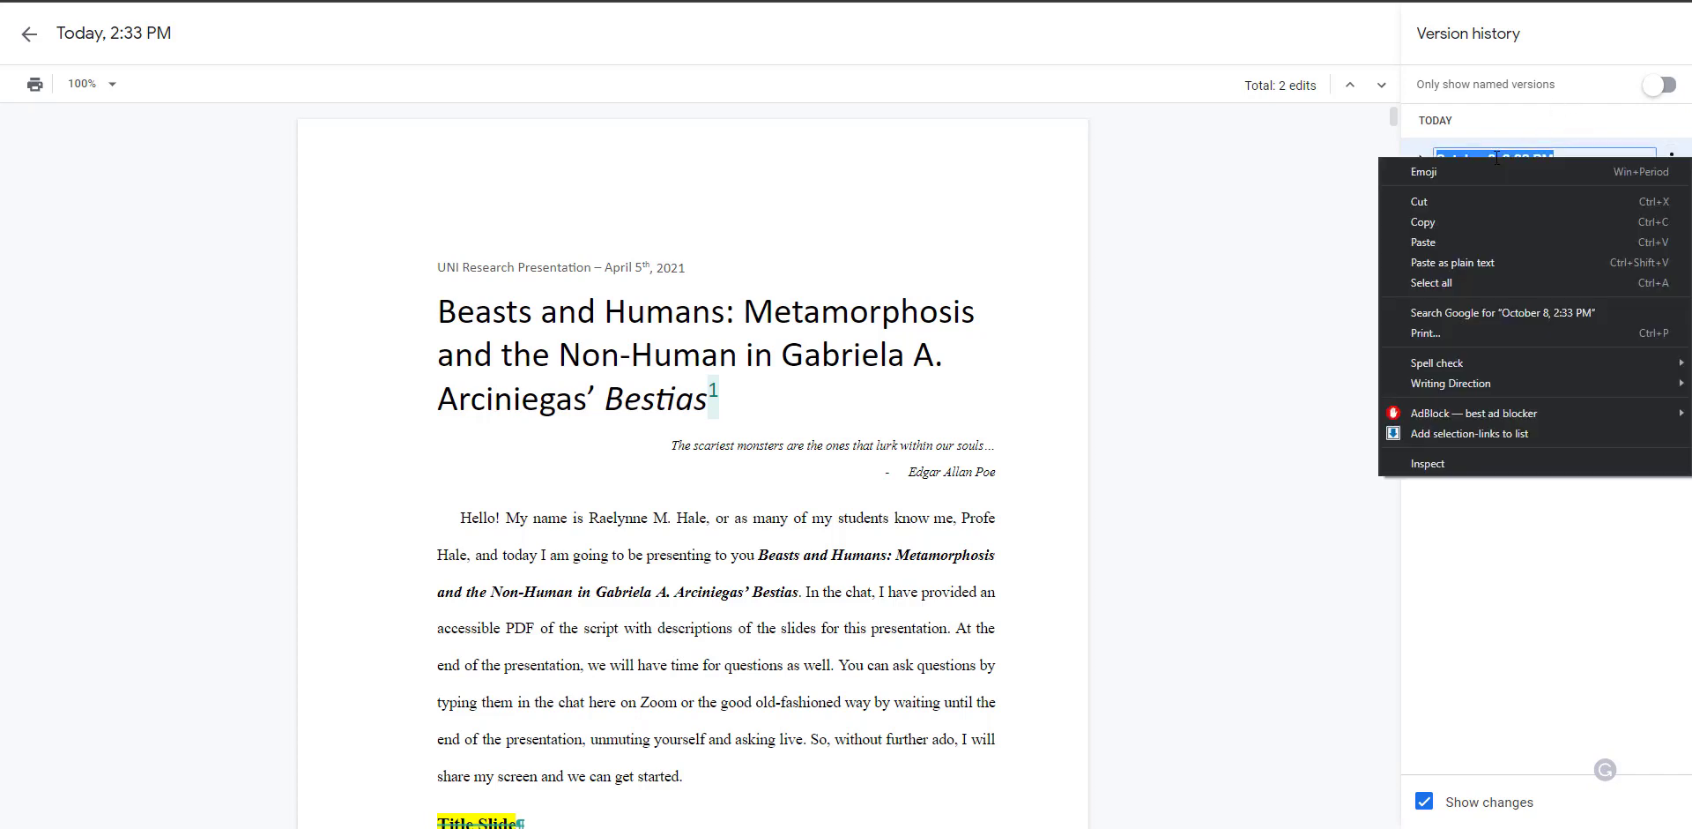
{"action": "key", "text": "Escape"}
Limit the version history to named versions only, and switch back to listing all versions
{"action": "left_click", "coordinate": [1508, 91]}
{"action": "right_click", "coordinate": [1579, 199]}
{"action": "key", "text": "Escape"}
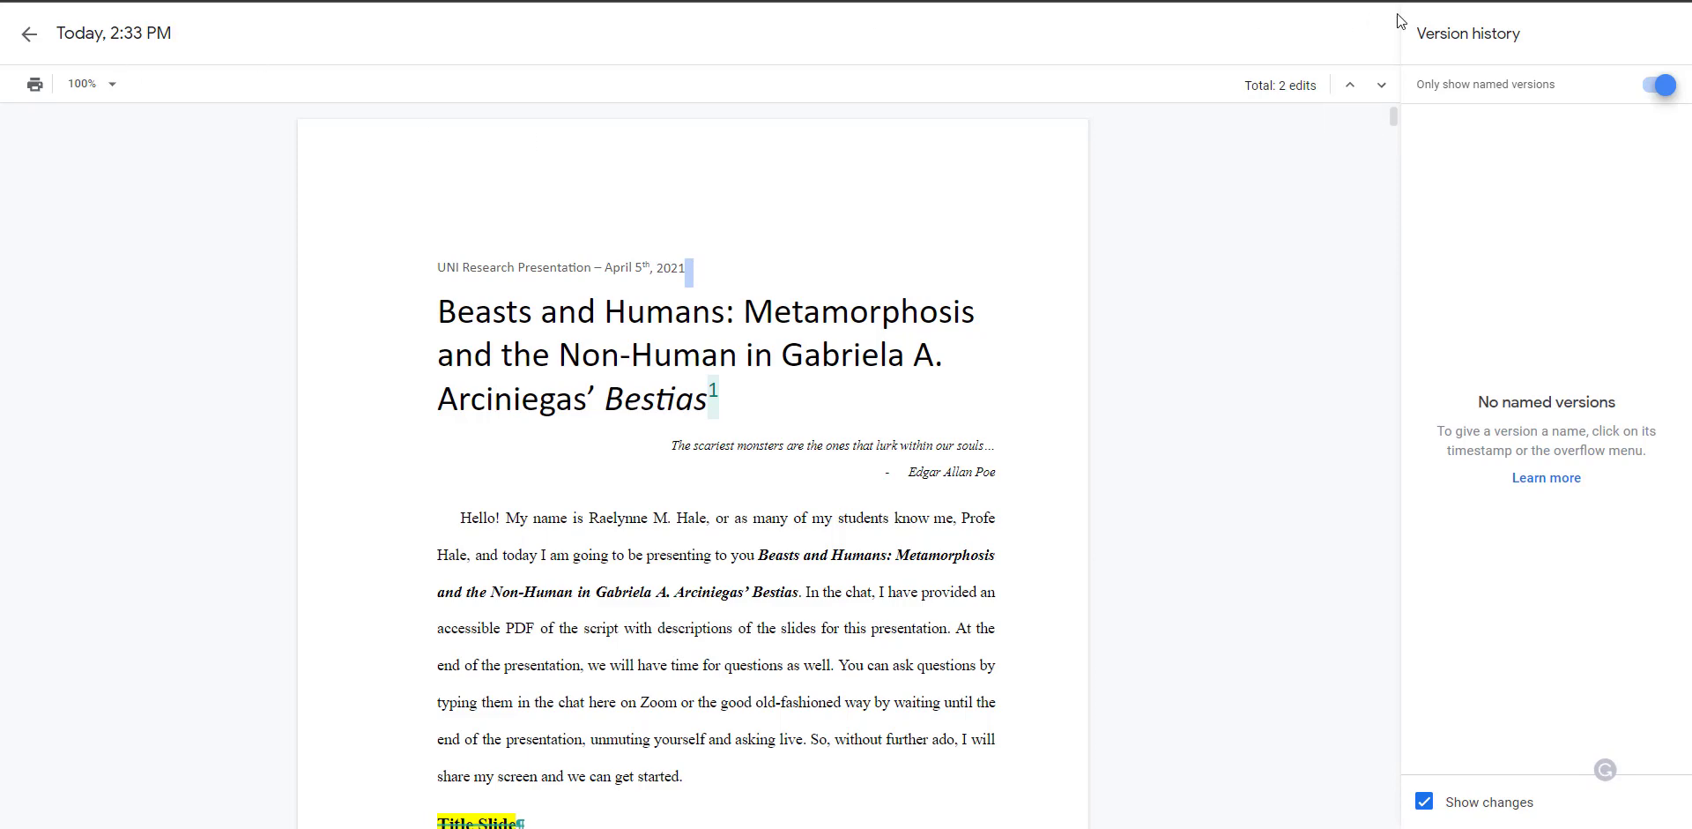
{"action": "left_click", "coordinate": [1654, 85]}
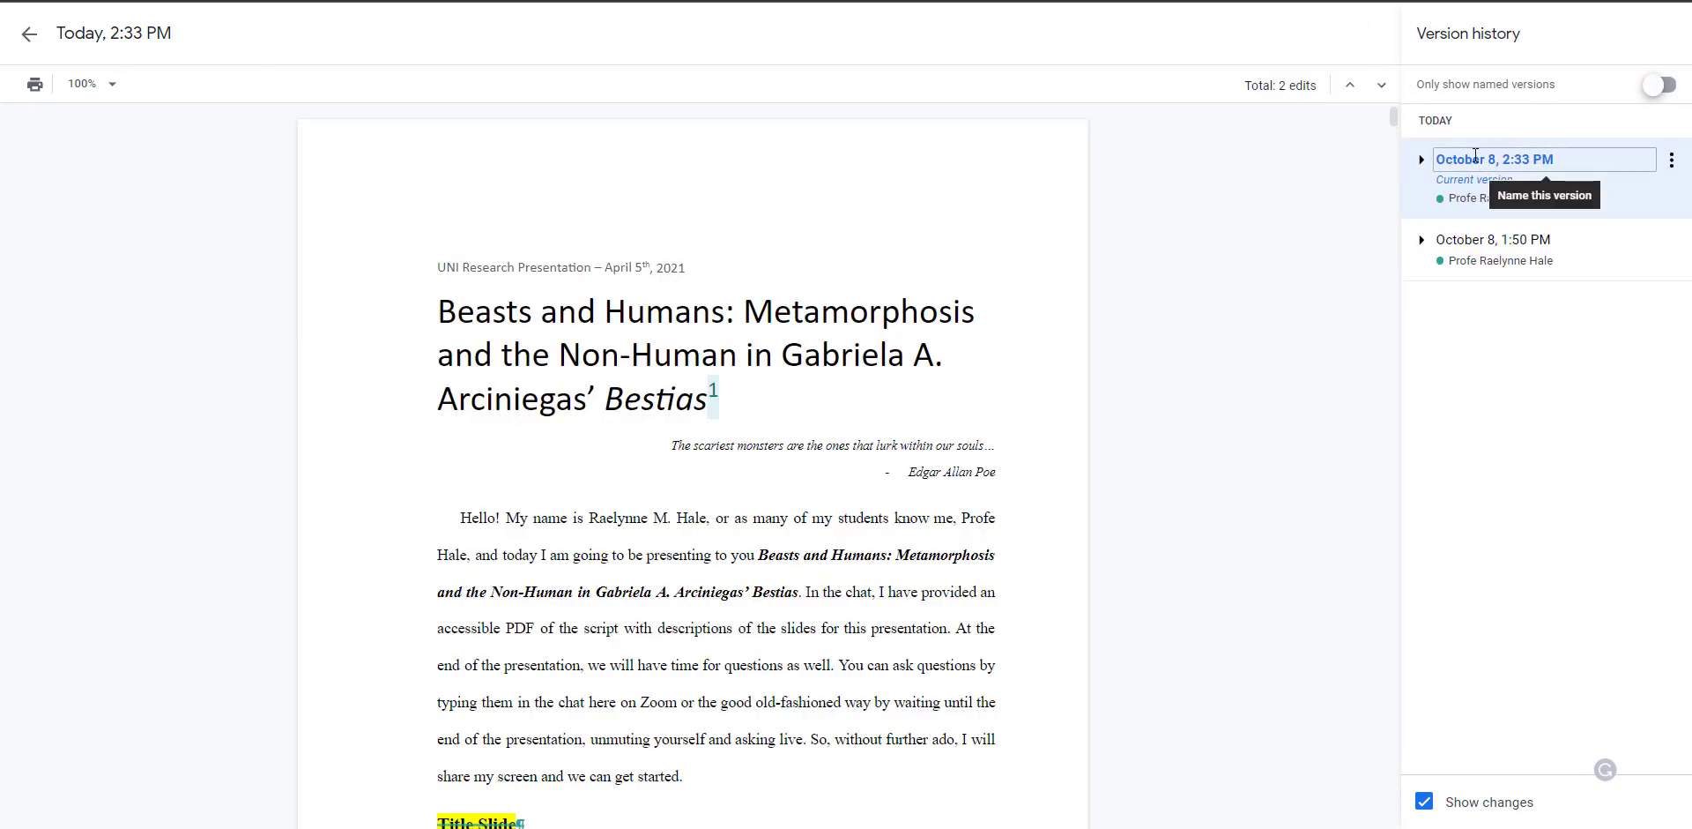
Restore the document to the October 8, 1:50 PM version and confirm the restoration
{"action": "left_click", "coordinate": [1466, 254]}
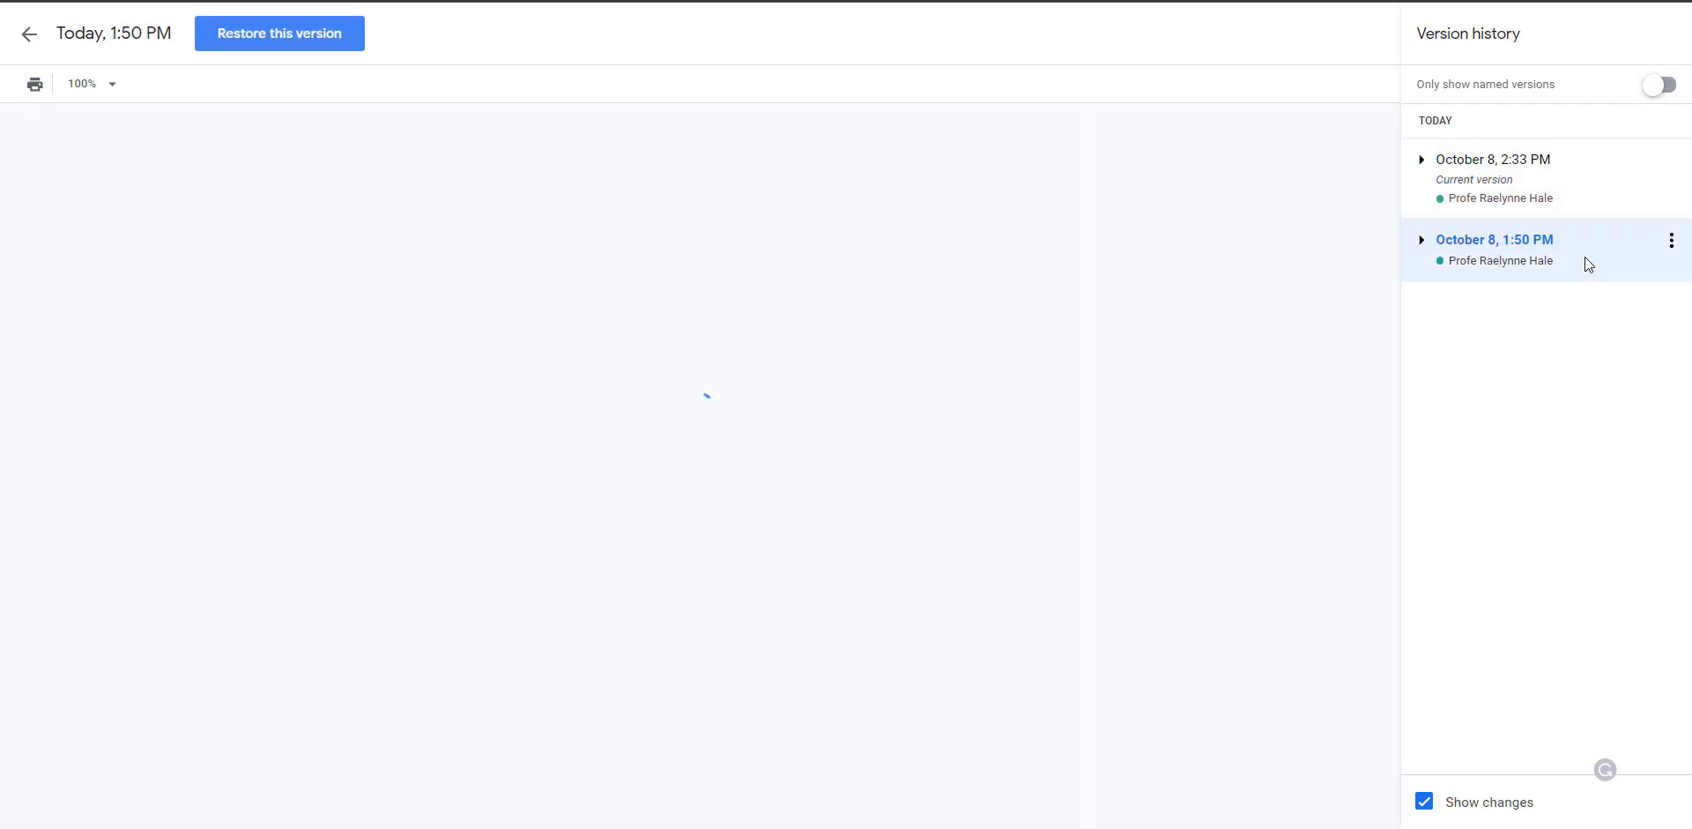
{"action": "left_click", "coordinate": [1670, 249]}
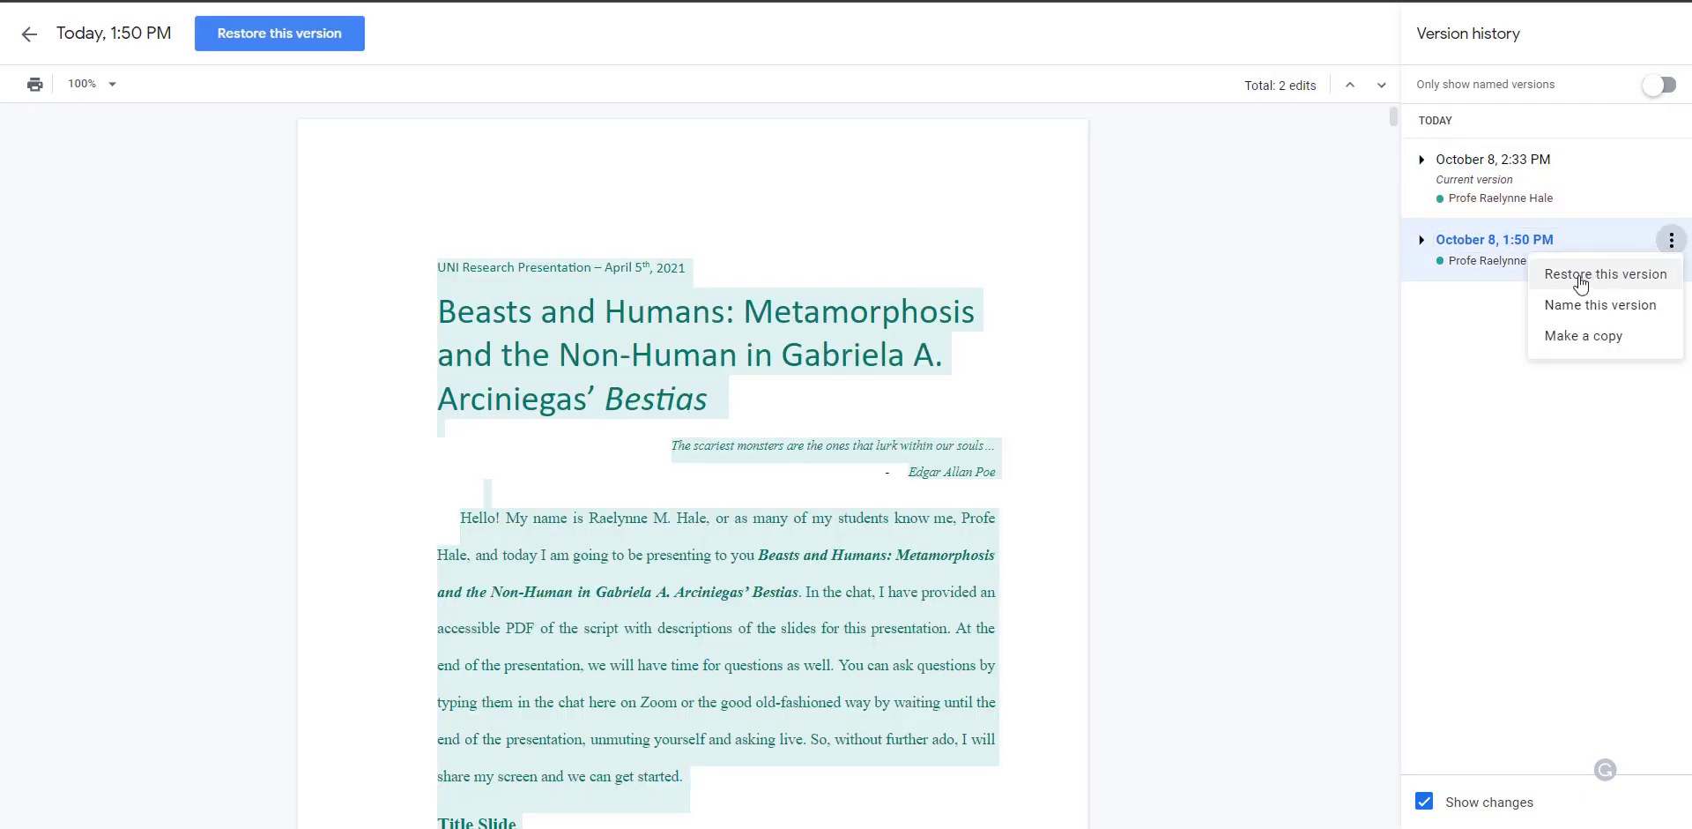
{"action": "left_click", "coordinate": [1445, 315]}
{"action": "left_click", "coordinate": [1672, 239]}
{"action": "left_click", "coordinate": [1606, 274]}
{"action": "left_click", "coordinate": [1057, 457]}
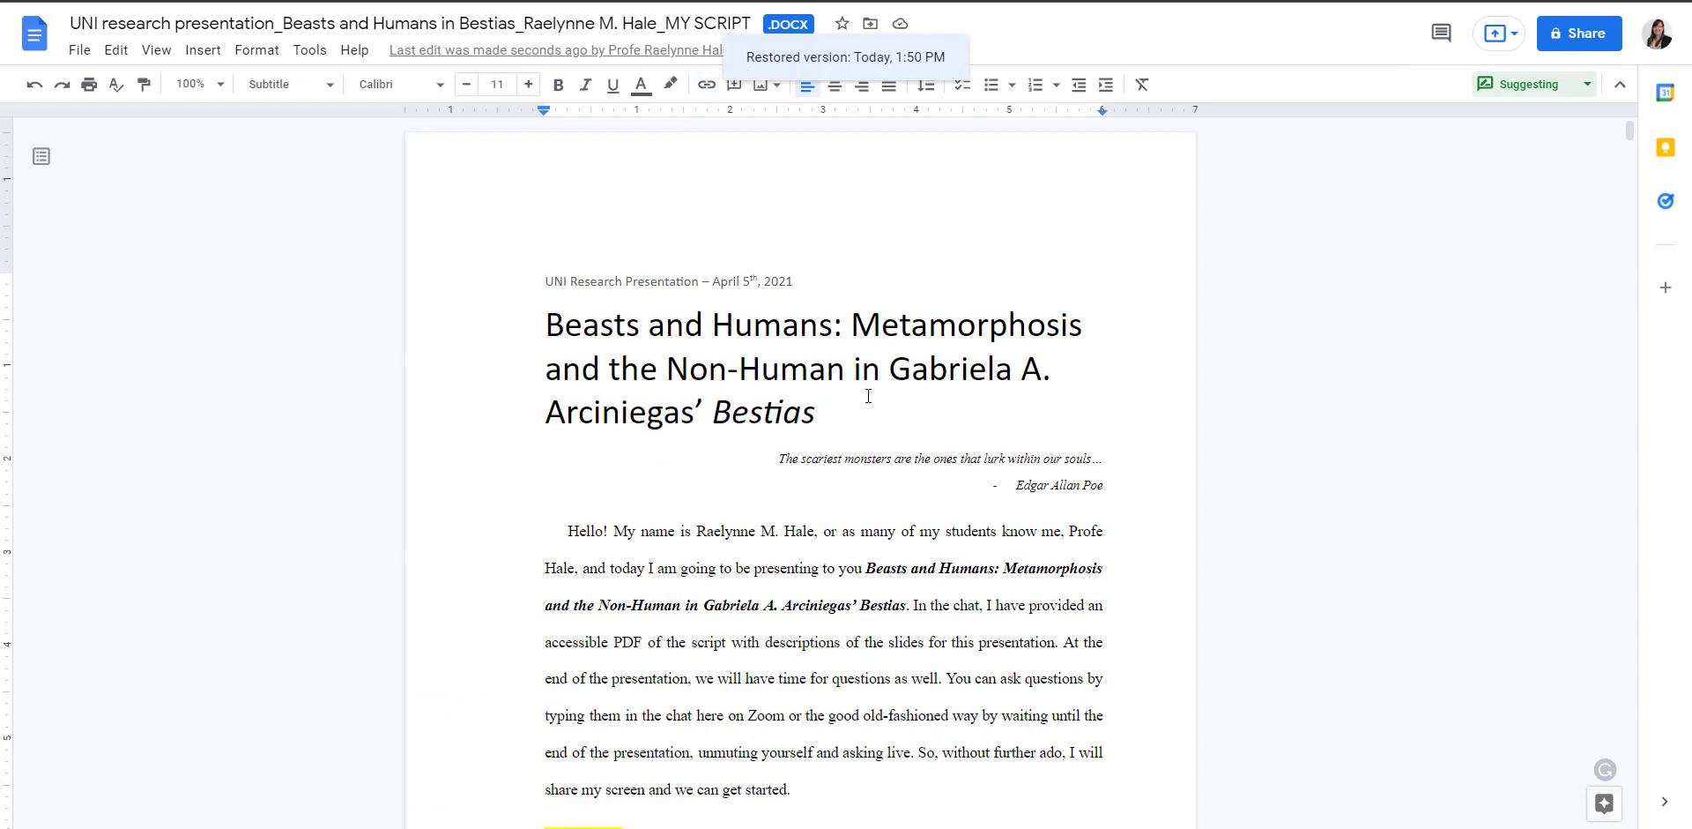
Check the title and Title Slide section of the restored document, and view its version history again before returning to the document
{"action": "scroll", "coordinate": [799, 248], "scroll_direction": "down", "scroll_amount": 2}
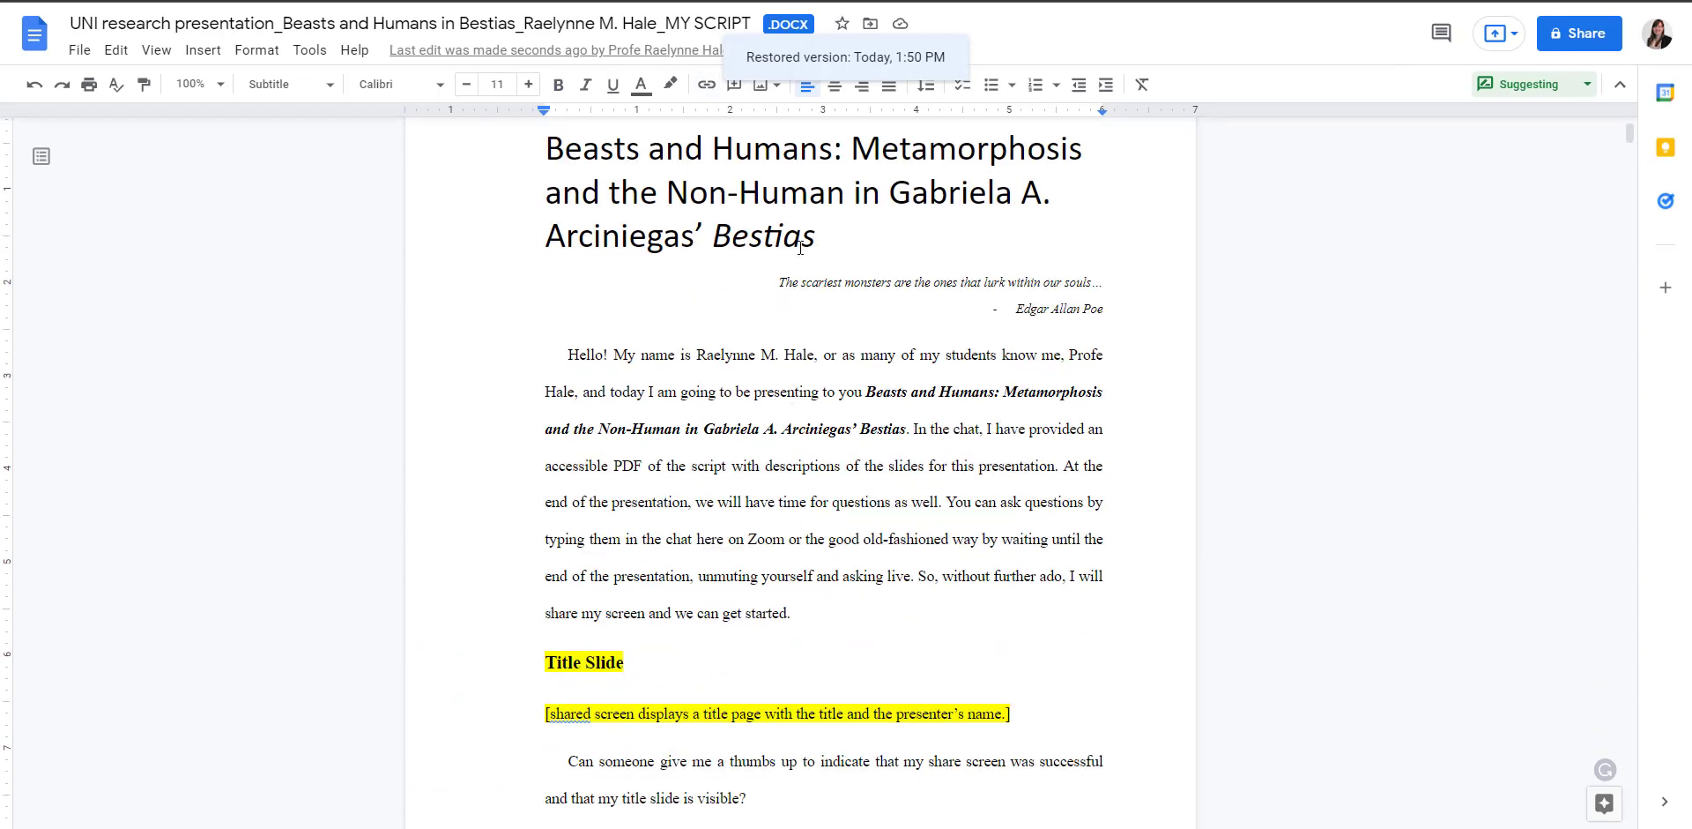
{"action": "left_click", "coordinate": [845, 210]}
{"action": "left_click", "coordinate": [817, 234]}
{"action": "scroll", "coordinate": [874, 334], "scroll_direction": "down", "scroll_amount": 6}
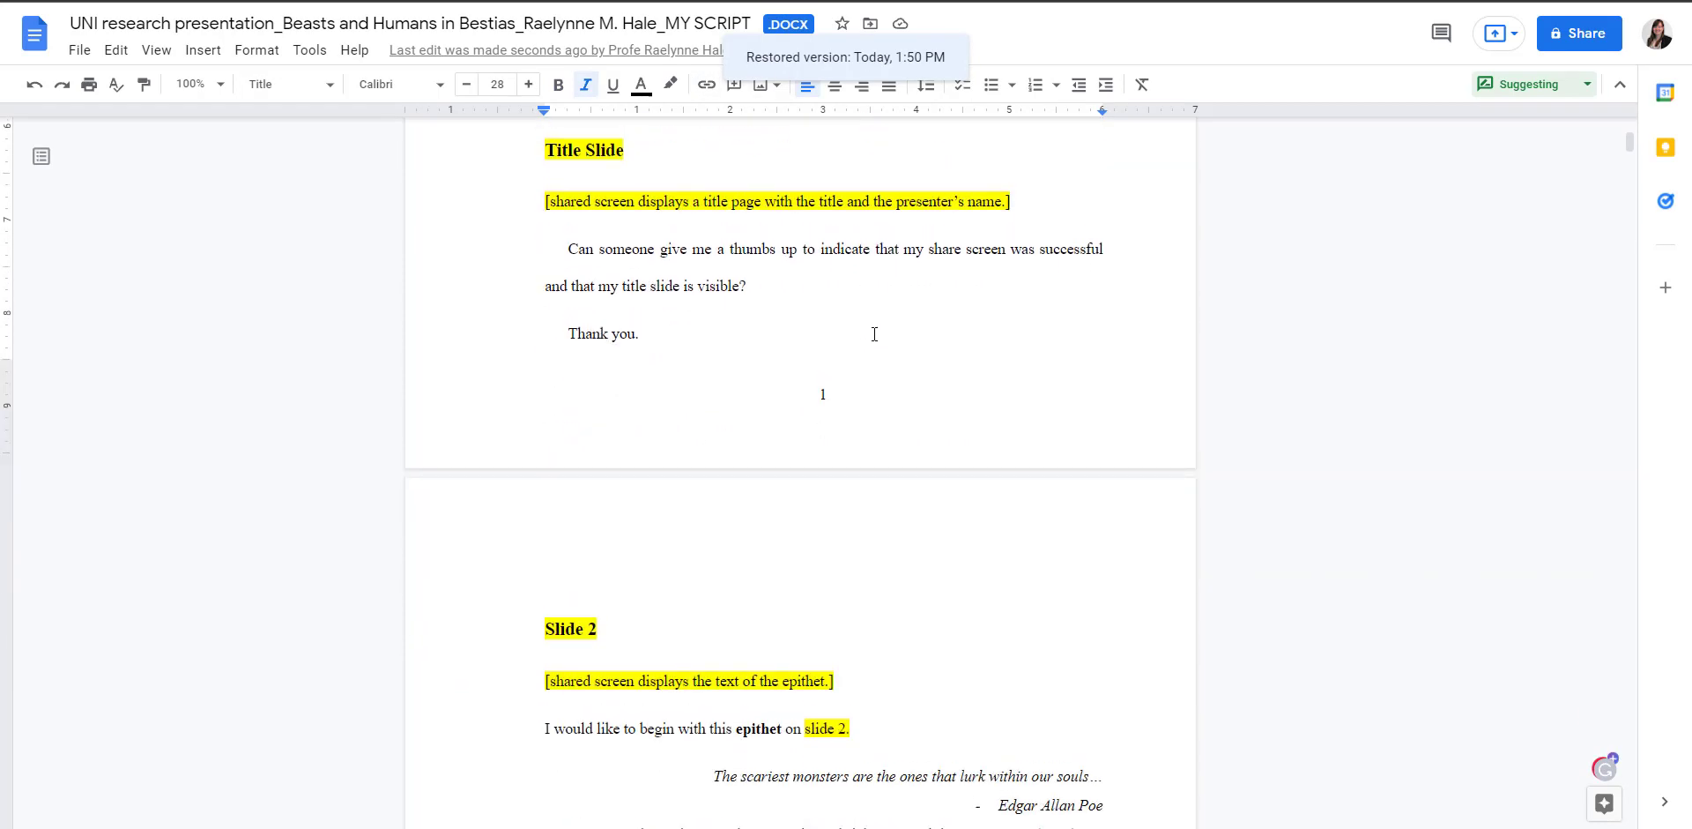
{"action": "scroll", "coordinate": [875, 334], "scroll_direction": "up", "scroll_amount": 8}
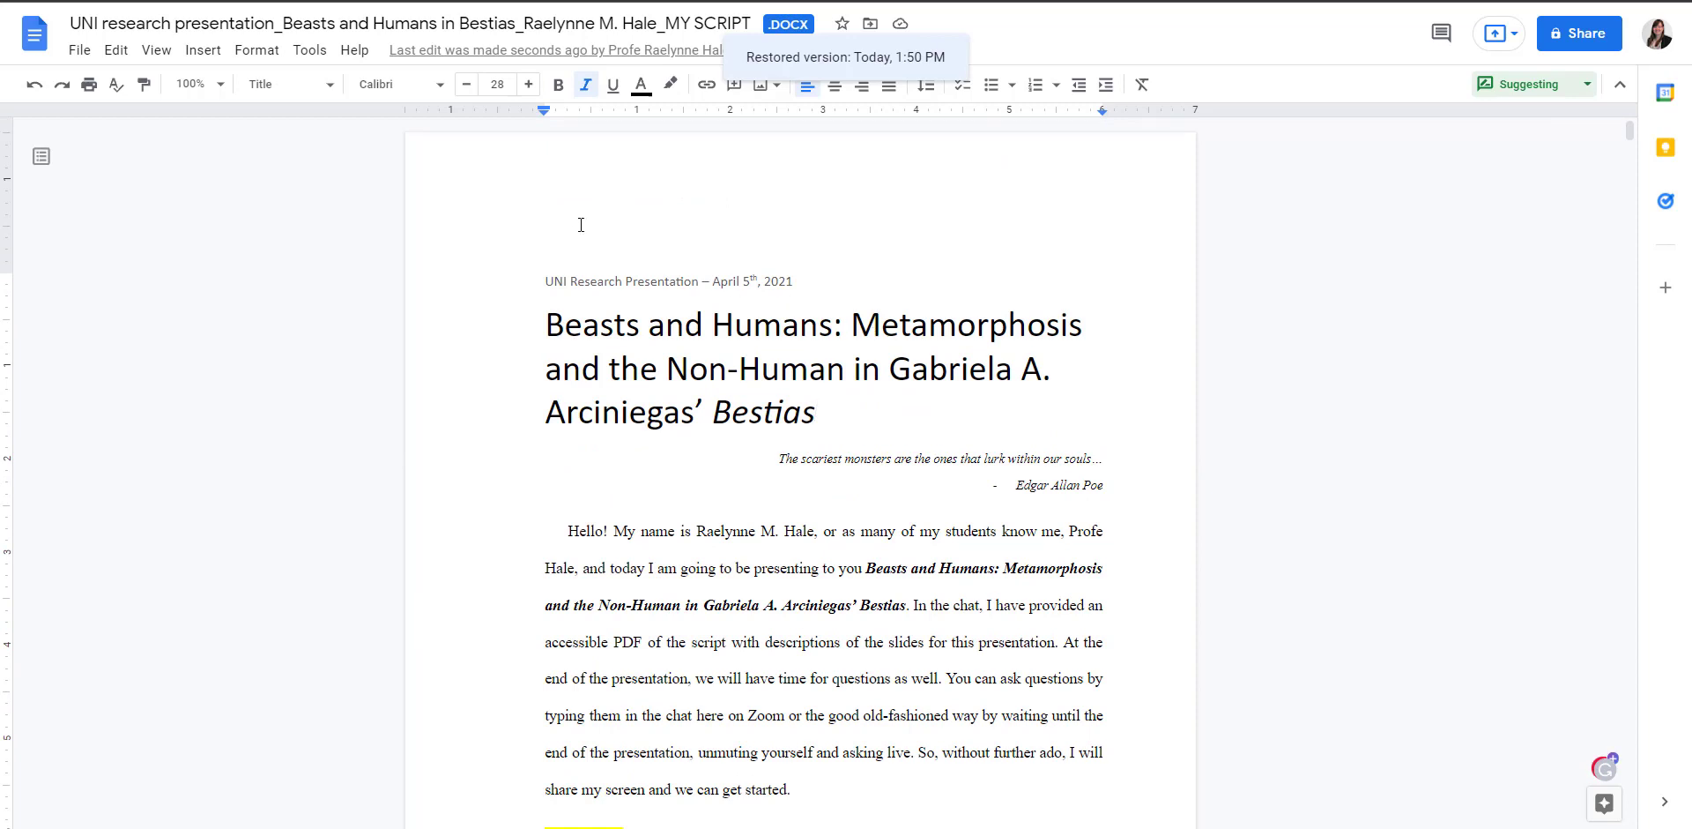
{"action": "left_click", "coordinate": [703, 50]}
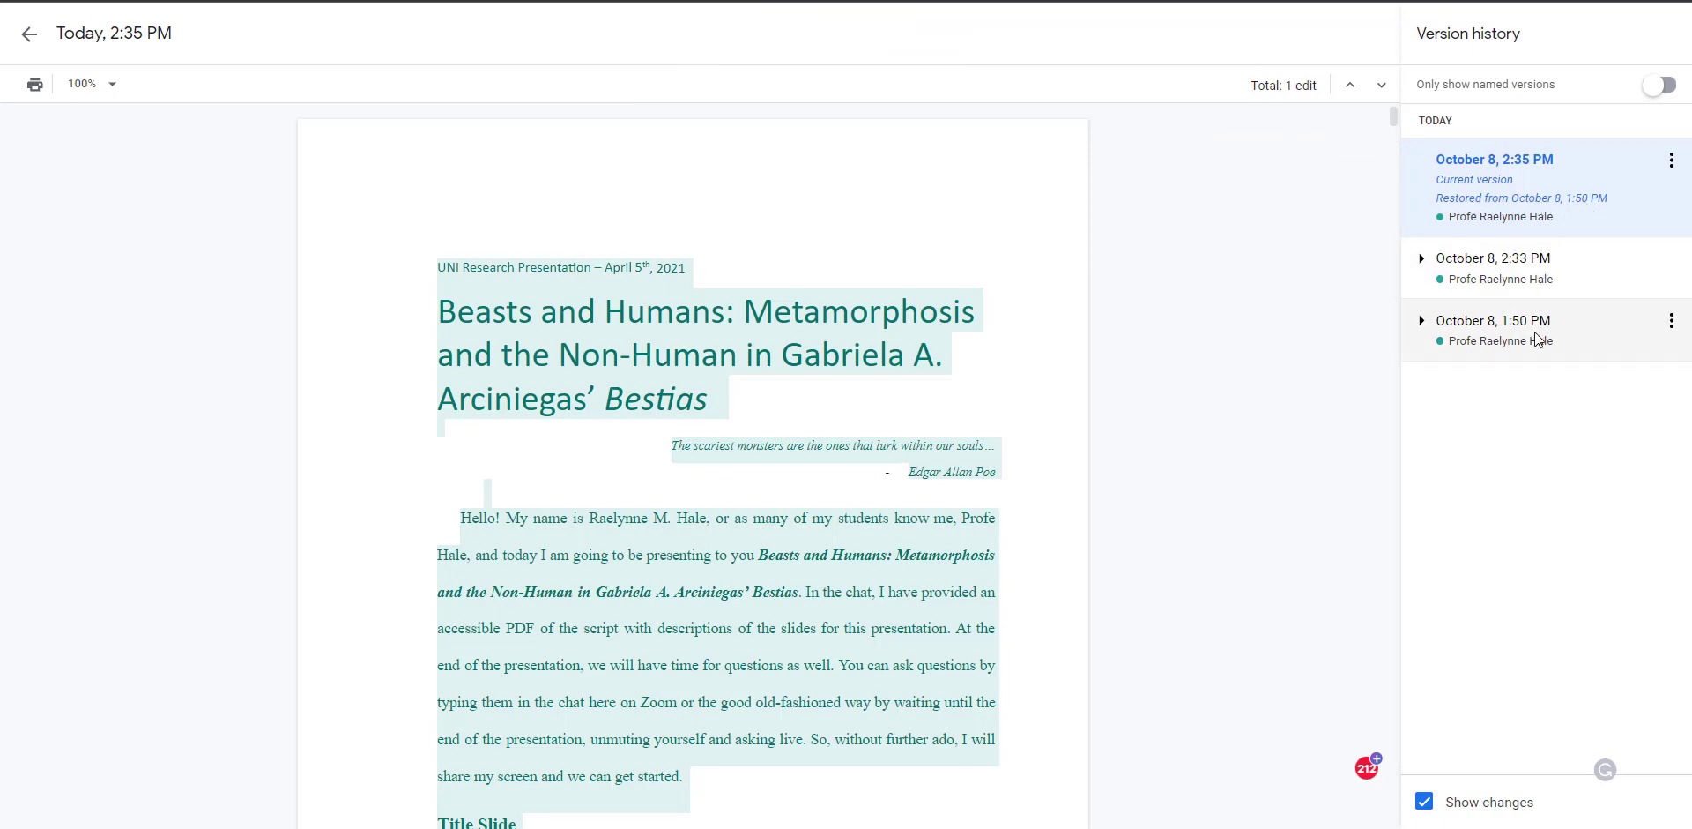
{"action": "left_click", "coordinate": [33, 37]}
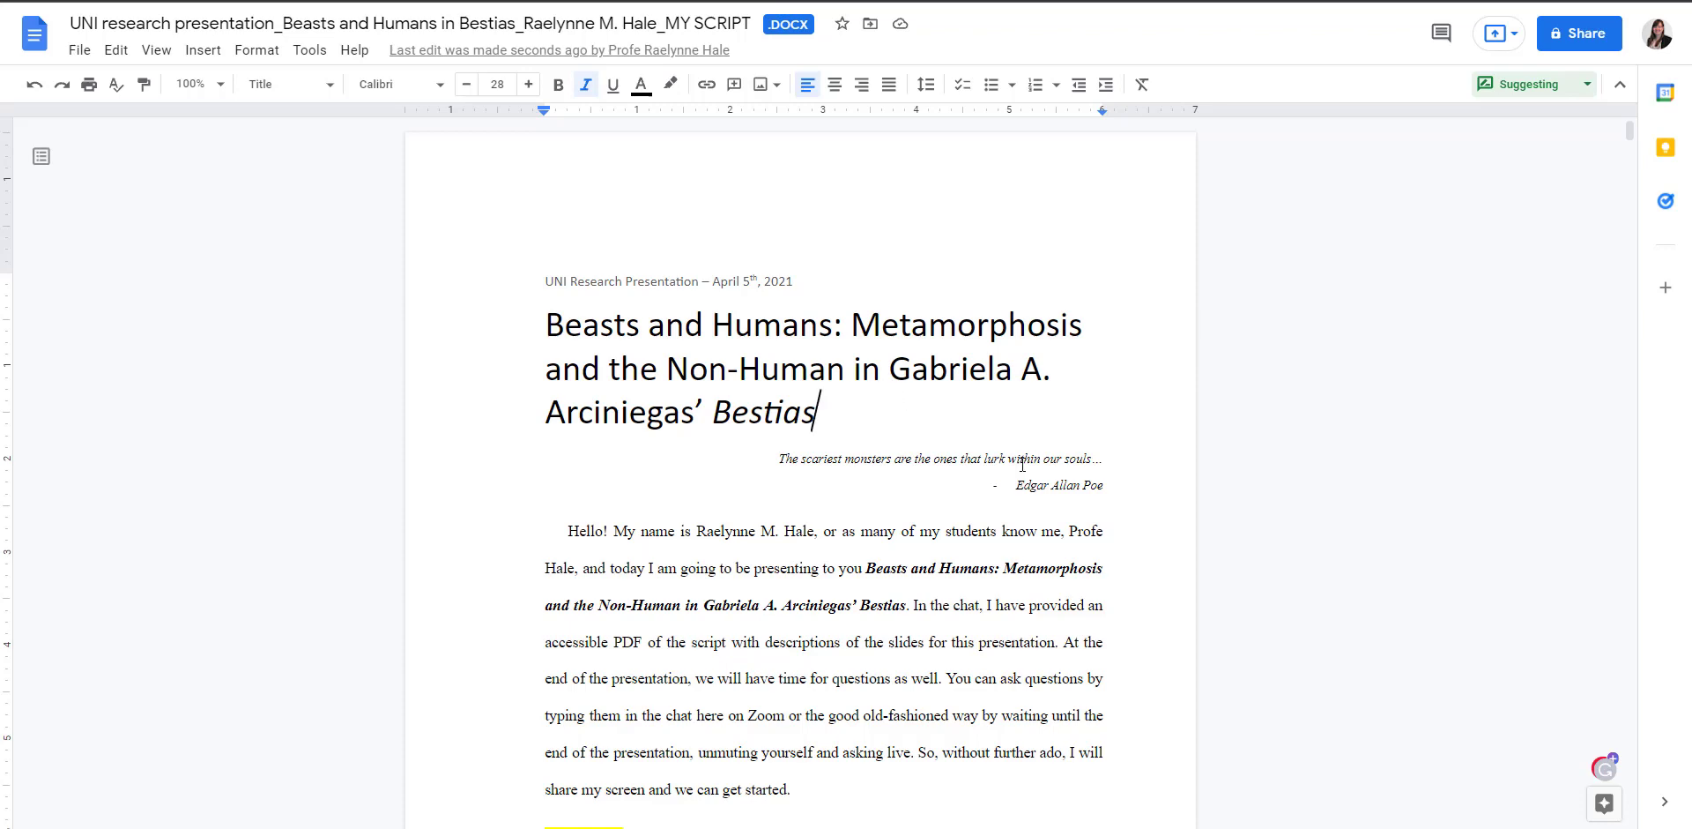
Add the comment "Type" to the "Title Slide" heading together with the bracketed shared-screen description below it
{"action": "scroll", "coordinate": [1108, 518], "scroll_direction": "down", "scroll_amount": 3}
{"action": "scroll", "coordinate": [1054, 725], "scroll_direction": "up", "scroll_amount": 1}
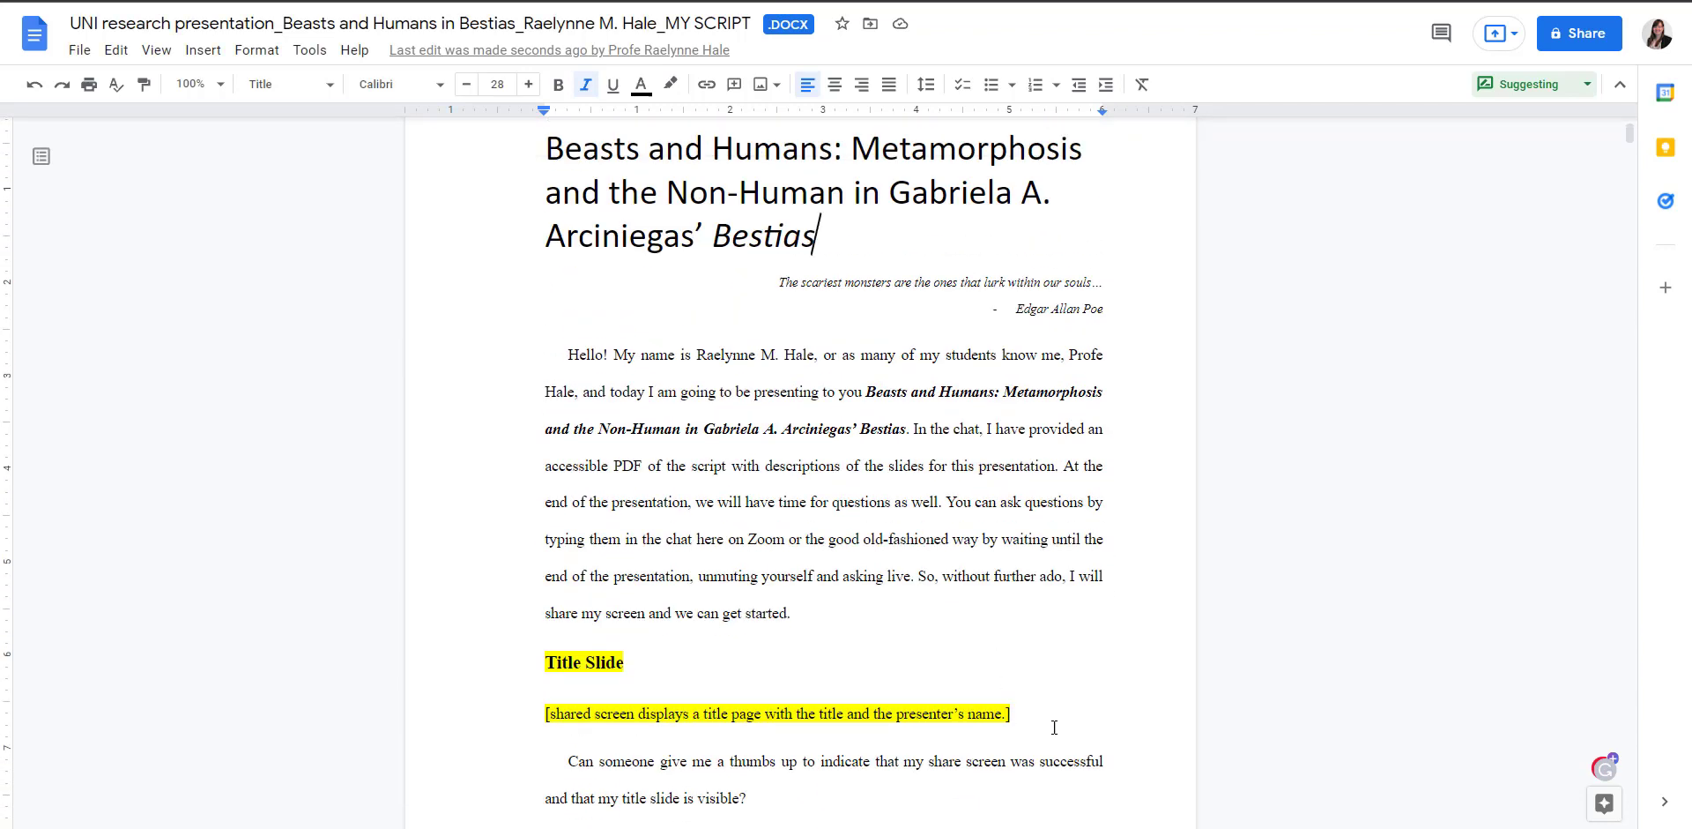
{"action": "left_click_drag", "start_coordinate": [1054, 725], "coordinate": [507, 668]}
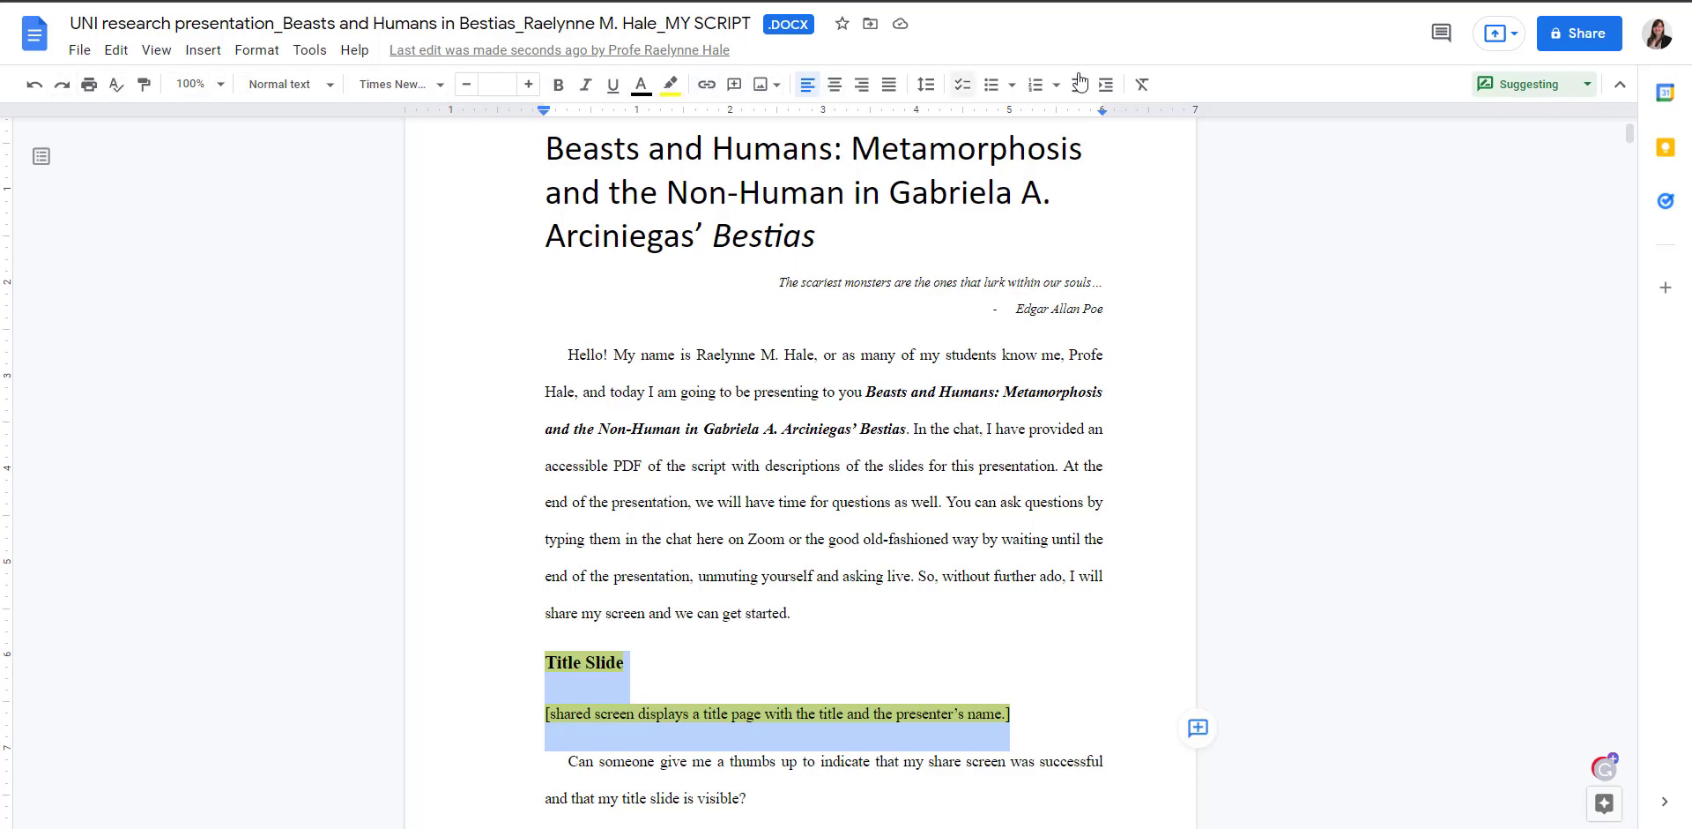
{"action": "left_click", "coordinate": [733, 84]}
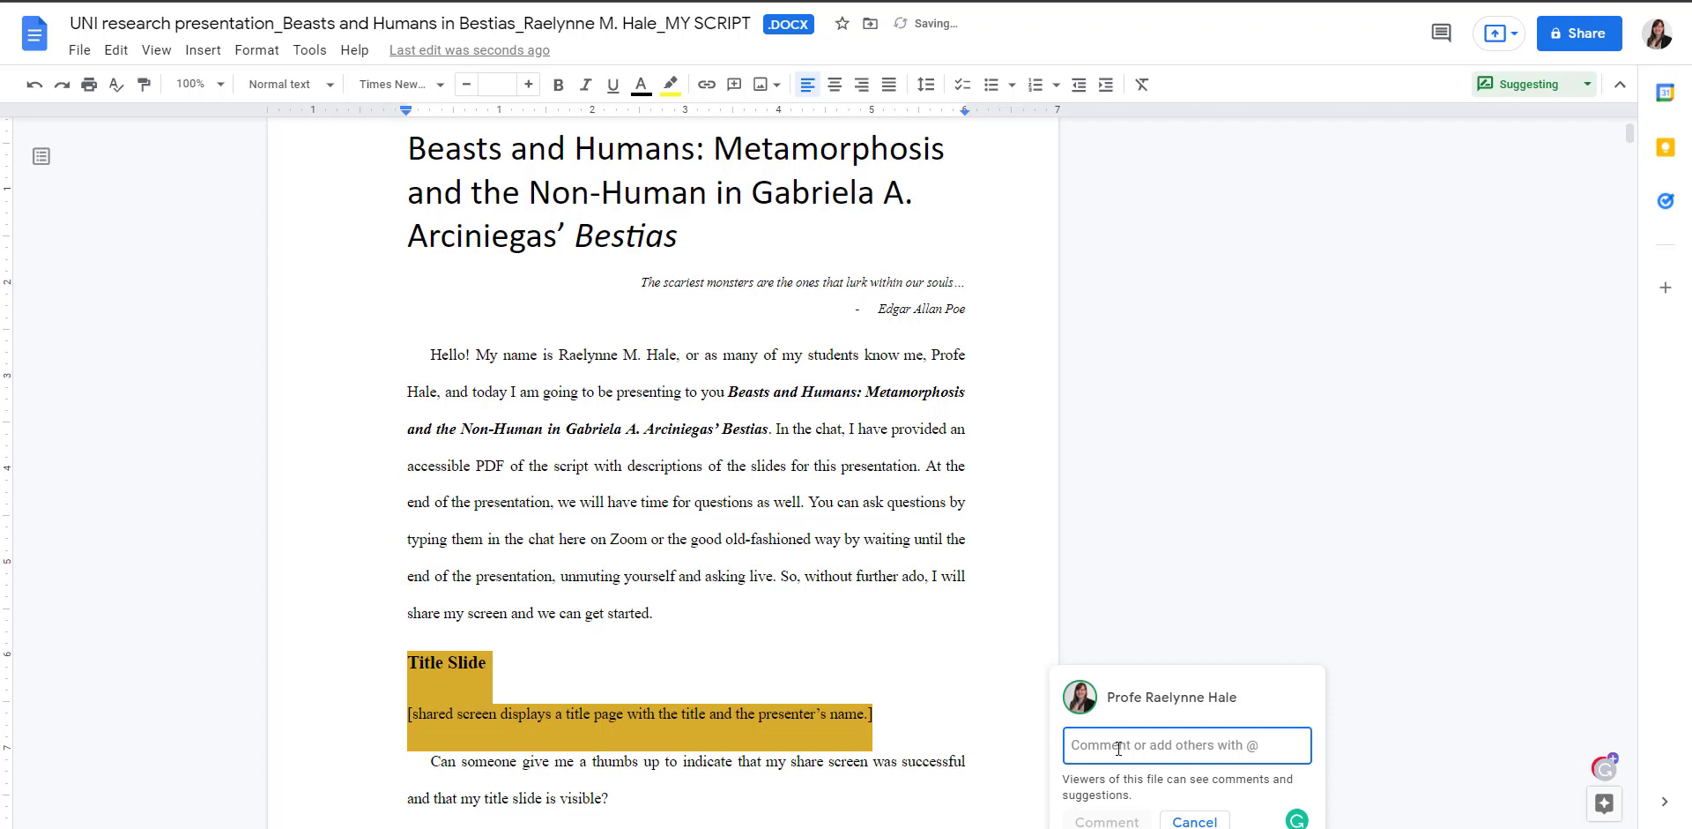
{"action": "type", "text": "Type"}
{"action": "scroll", "coordinate": [1093, 745], "scroll_direction": "down", "scroll_amount": 1}
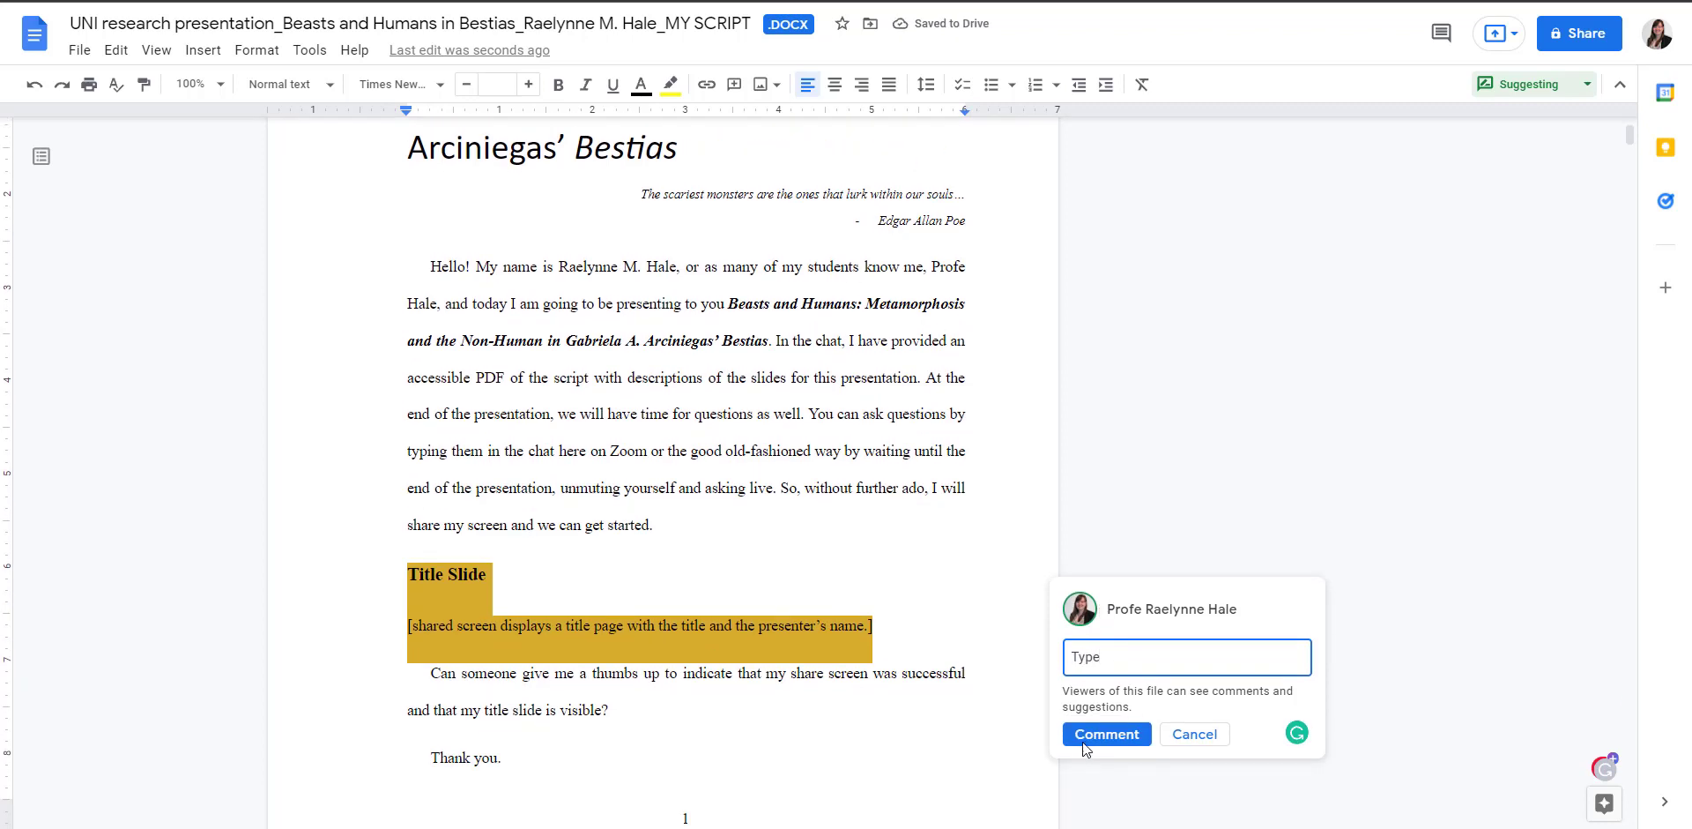
{"action": "left_click", "coordinate": [1093, 733]}
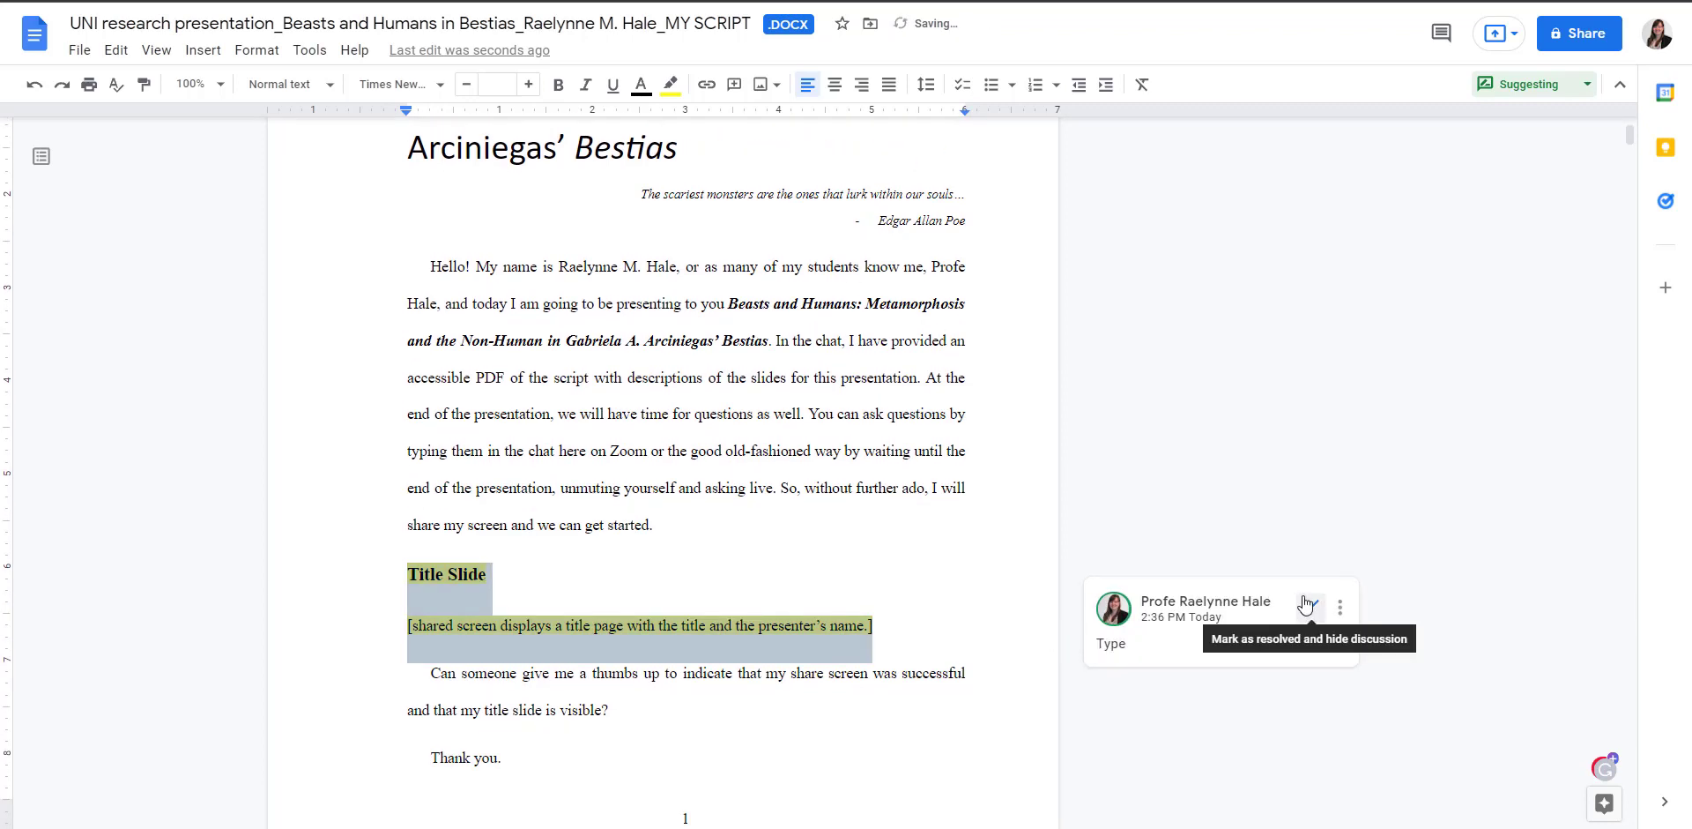
Show the further options for the "Type" comment, dismiss them, and open the comment's reply area
{"action": "left_click", "coordinate": [1339, 608]}
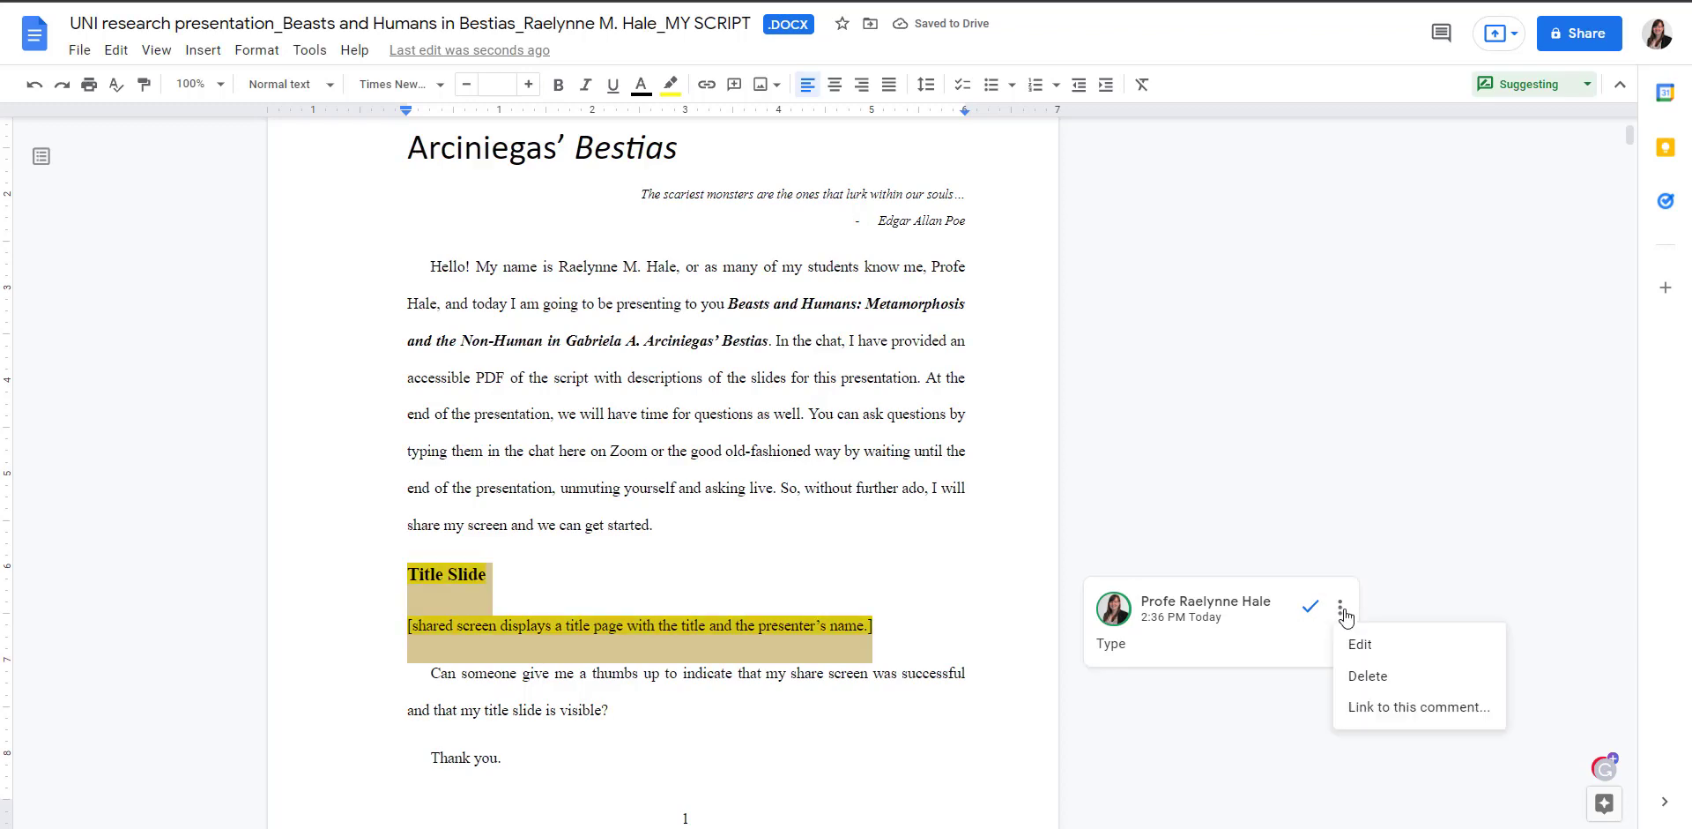
{"action": "left_click", "coordinate": [1229, 673]}
{"action": "left_click", "coordinate": [1145, 657]}
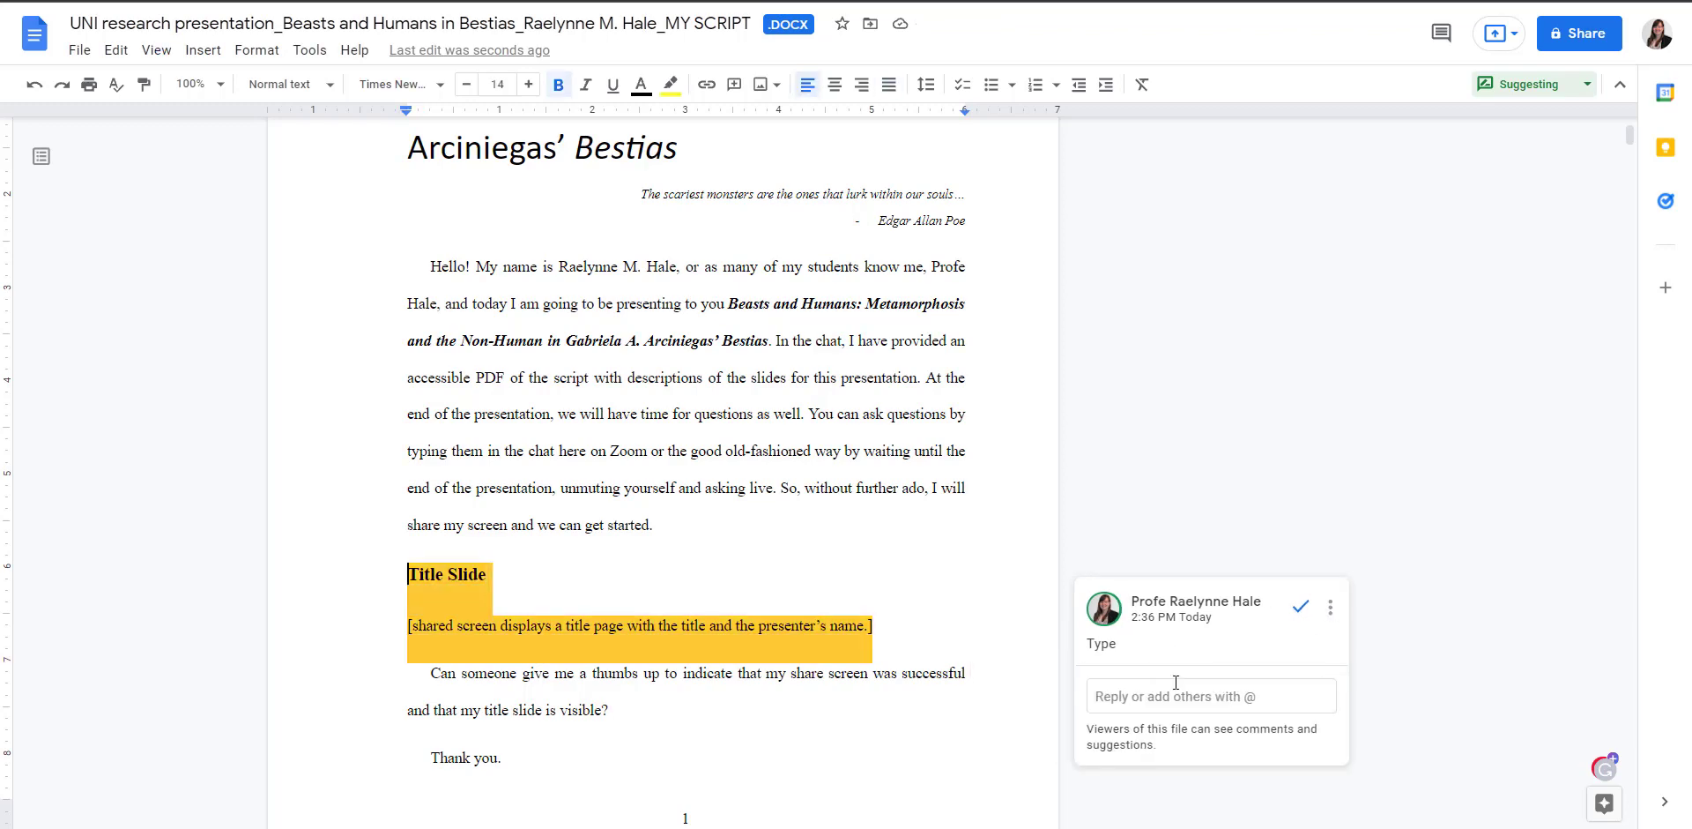
Leave the comment reply, and view the available image sources and the paragraph style choices without applying any
{"action": "left_click", "coordinate": [1133, 532]}
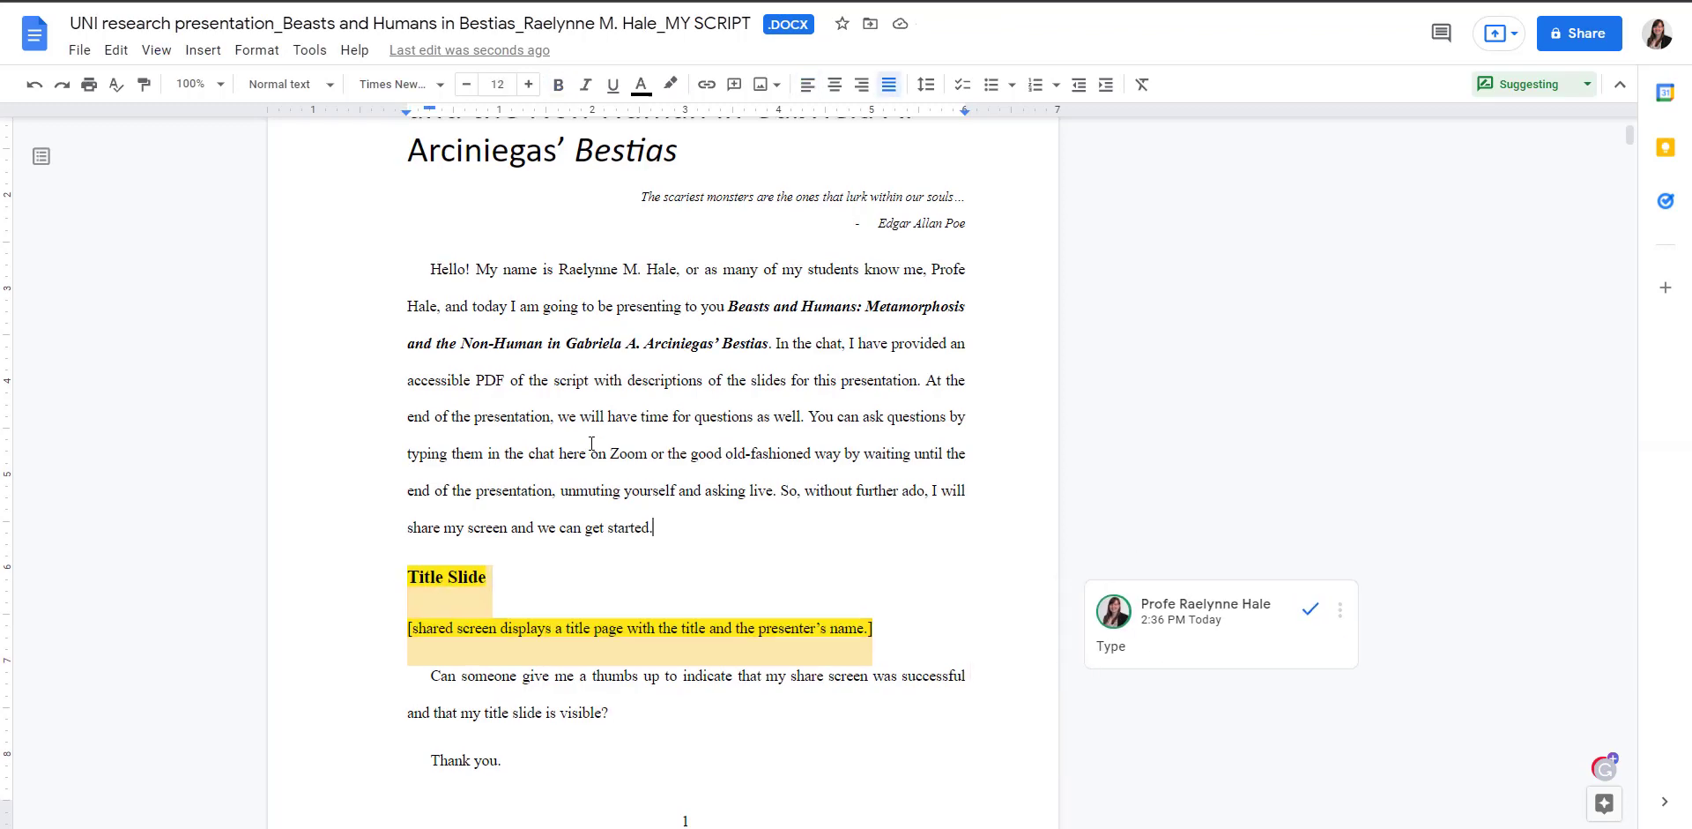
{"action": "scroll", "coordinate": [536, 132], "scroll_direction": "up", "scroll_amount": 3}
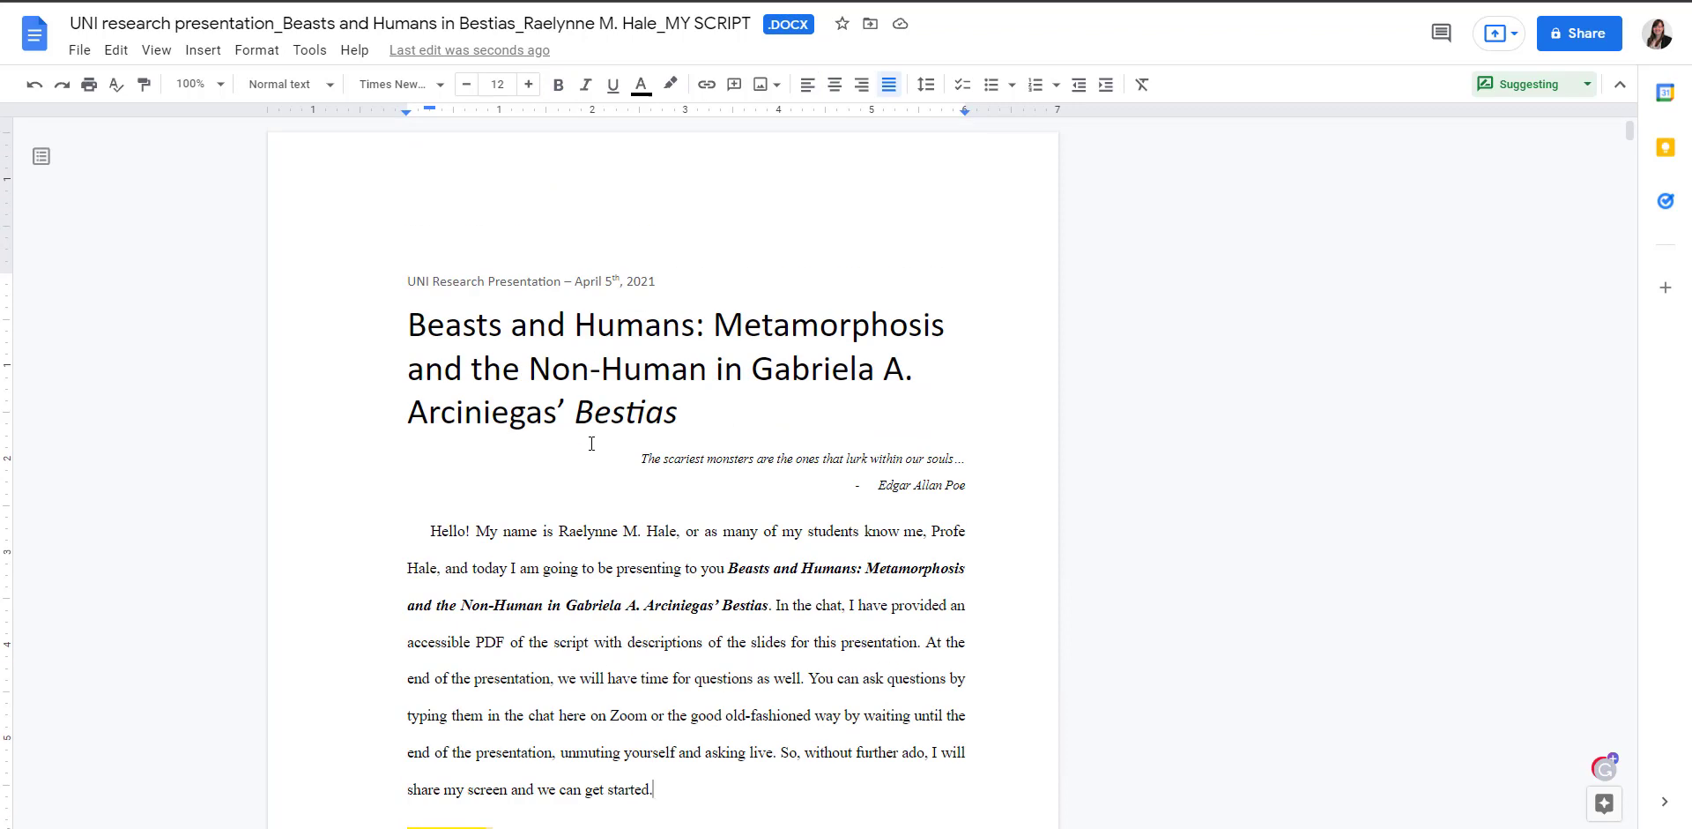
{"action": "left_click", "coordinate": [776, 86]}
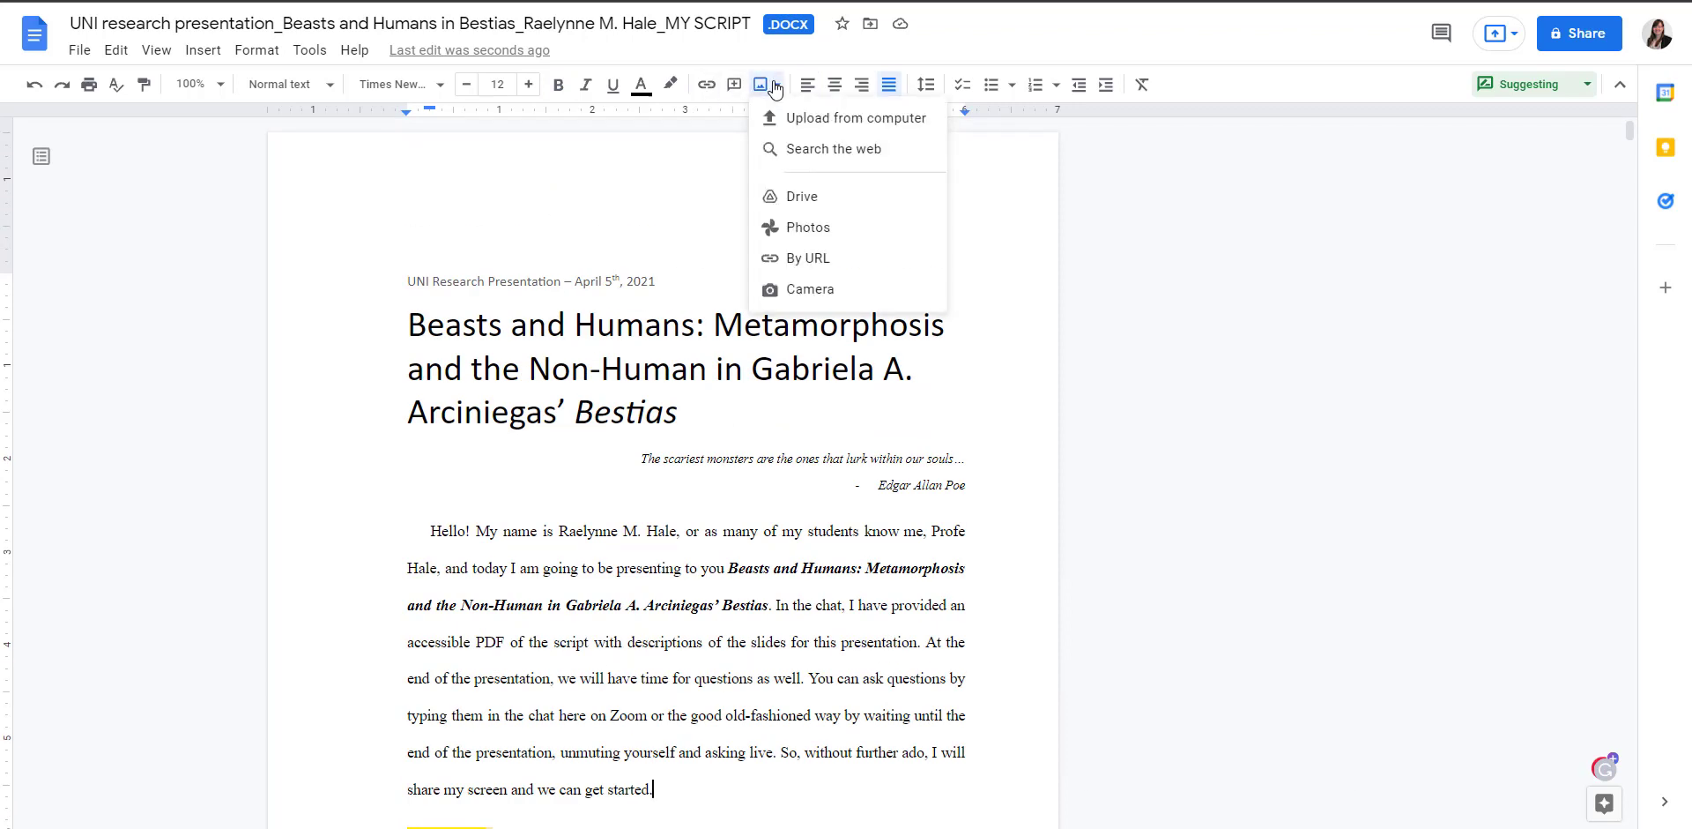
{"action": "left_click", "coordinate": [968, 142]}
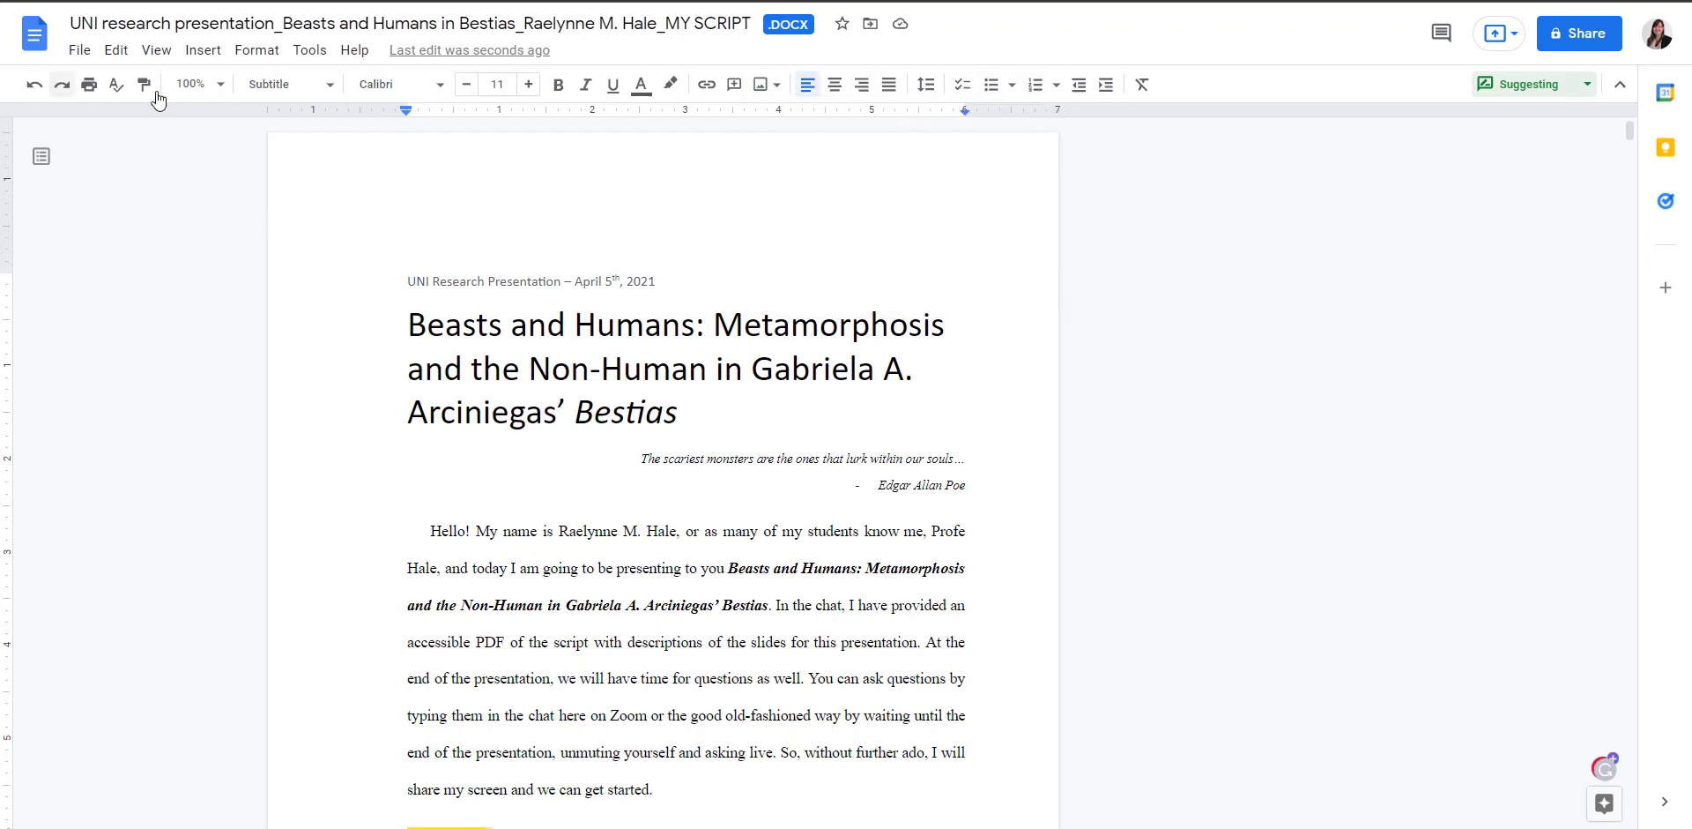
{"action": "left_click", "coordinate": [330, 85]}
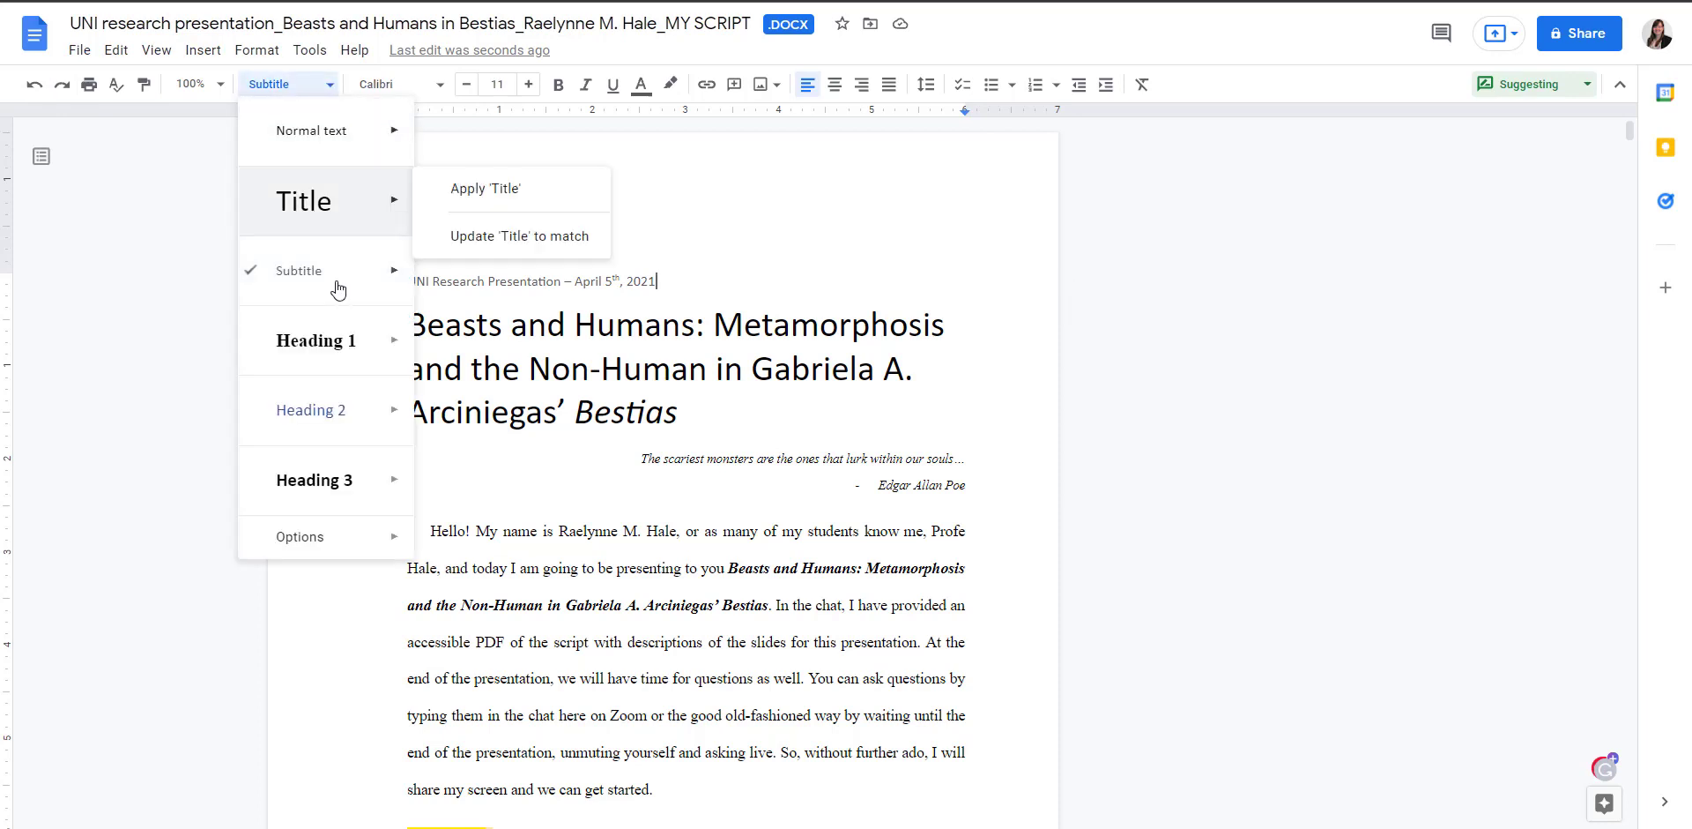
{"action": "left_click", "coordinate": [761, 217]}
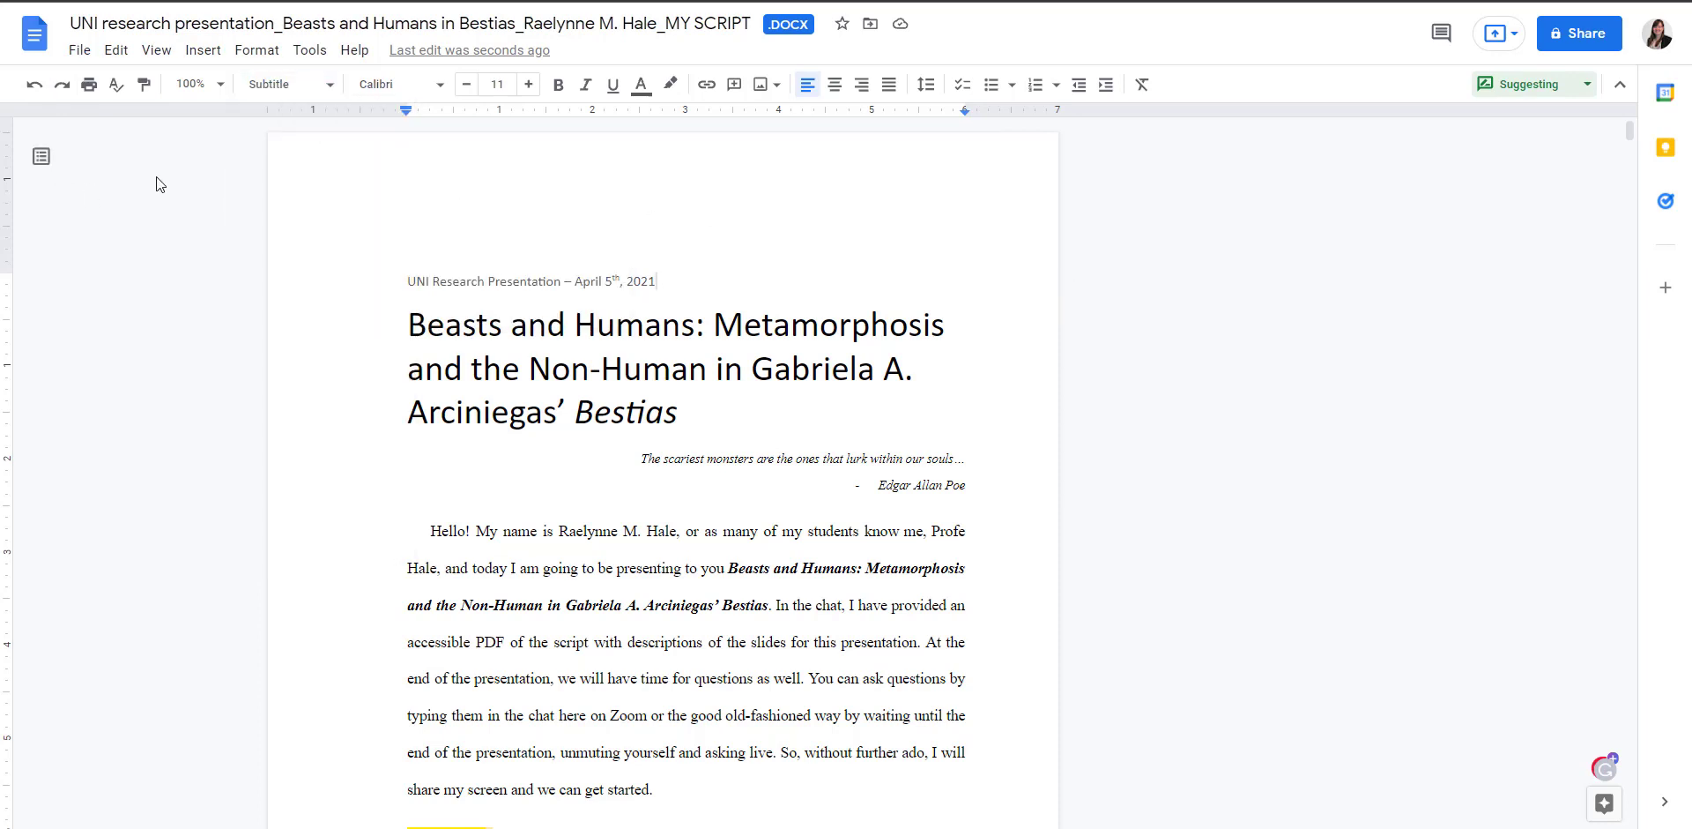
Show the document outline, jump to the Title Slide and other slide headings and back to the main title, and hide the outline
{"action": "left_click", "coordinate": [465, 367]}
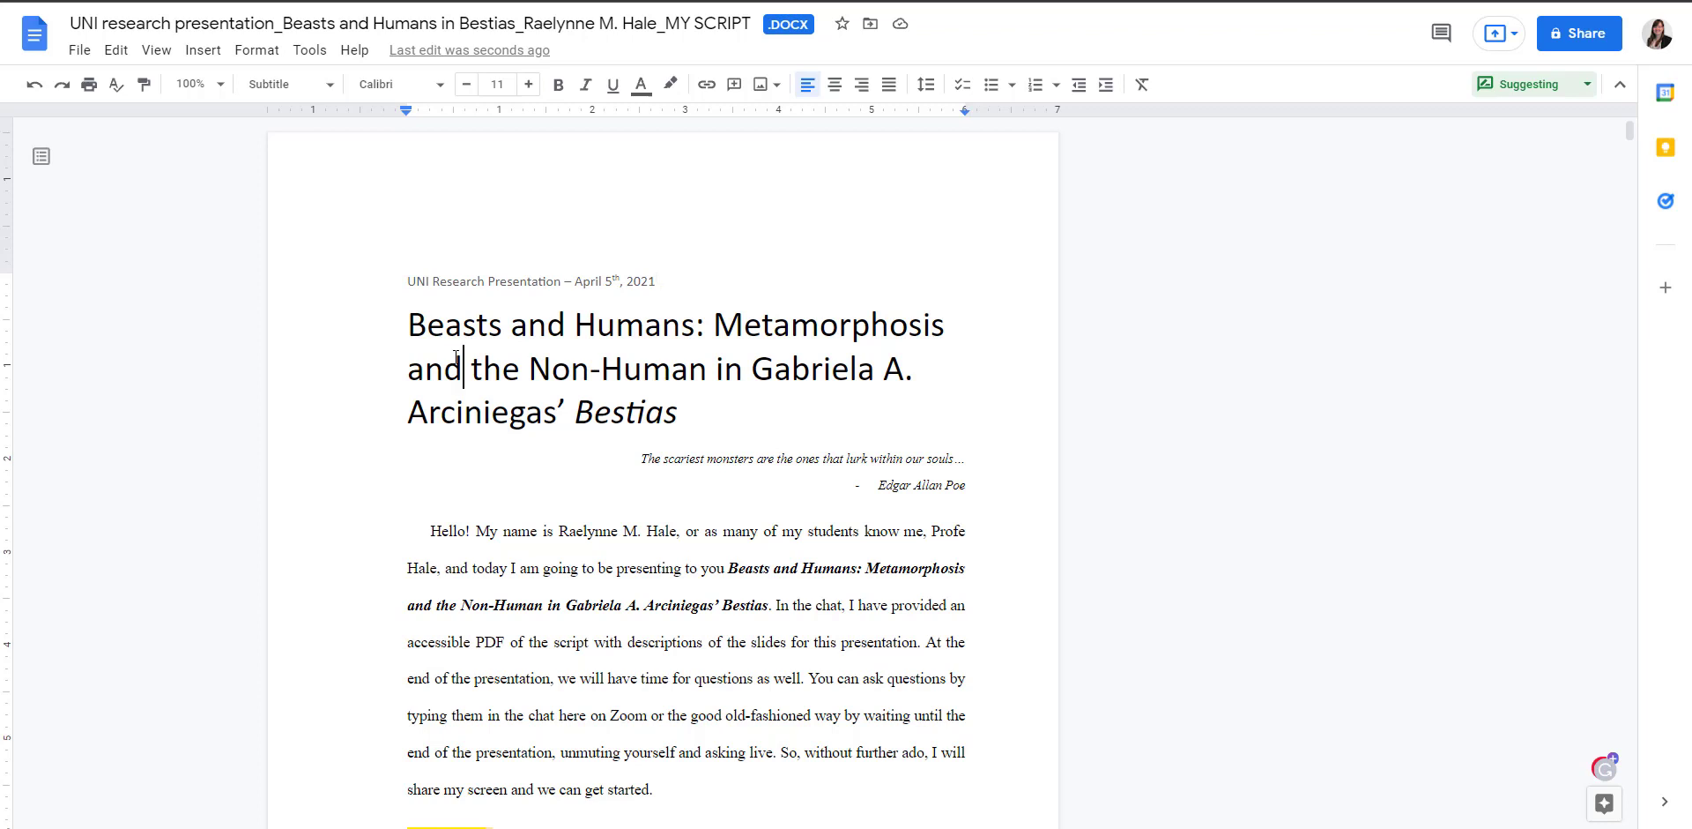
{"action": "left_click", "coordinate": [41, 157]}
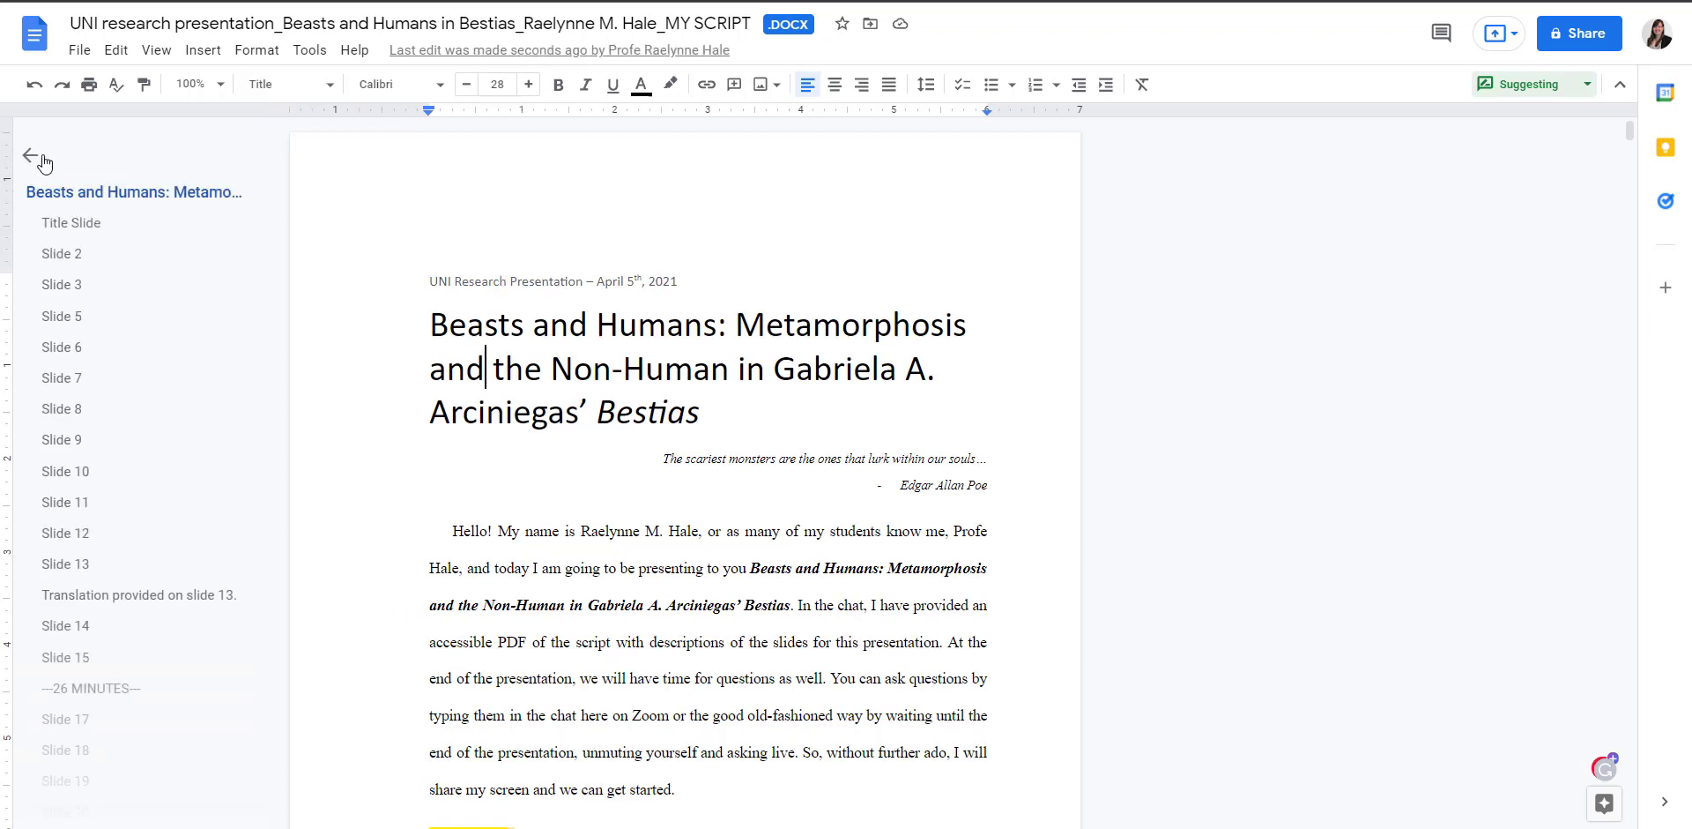
{"action": "scroll", "coordinate": [84, 246], "scroll_direction": "down", "scroll_amount": 5}
{"action": "scroll", "coordinate": [86, 243], "scroll_direction": "up", "scroll_amount": 5}
{"action": "left_click", "coordinate": [88, 229]}
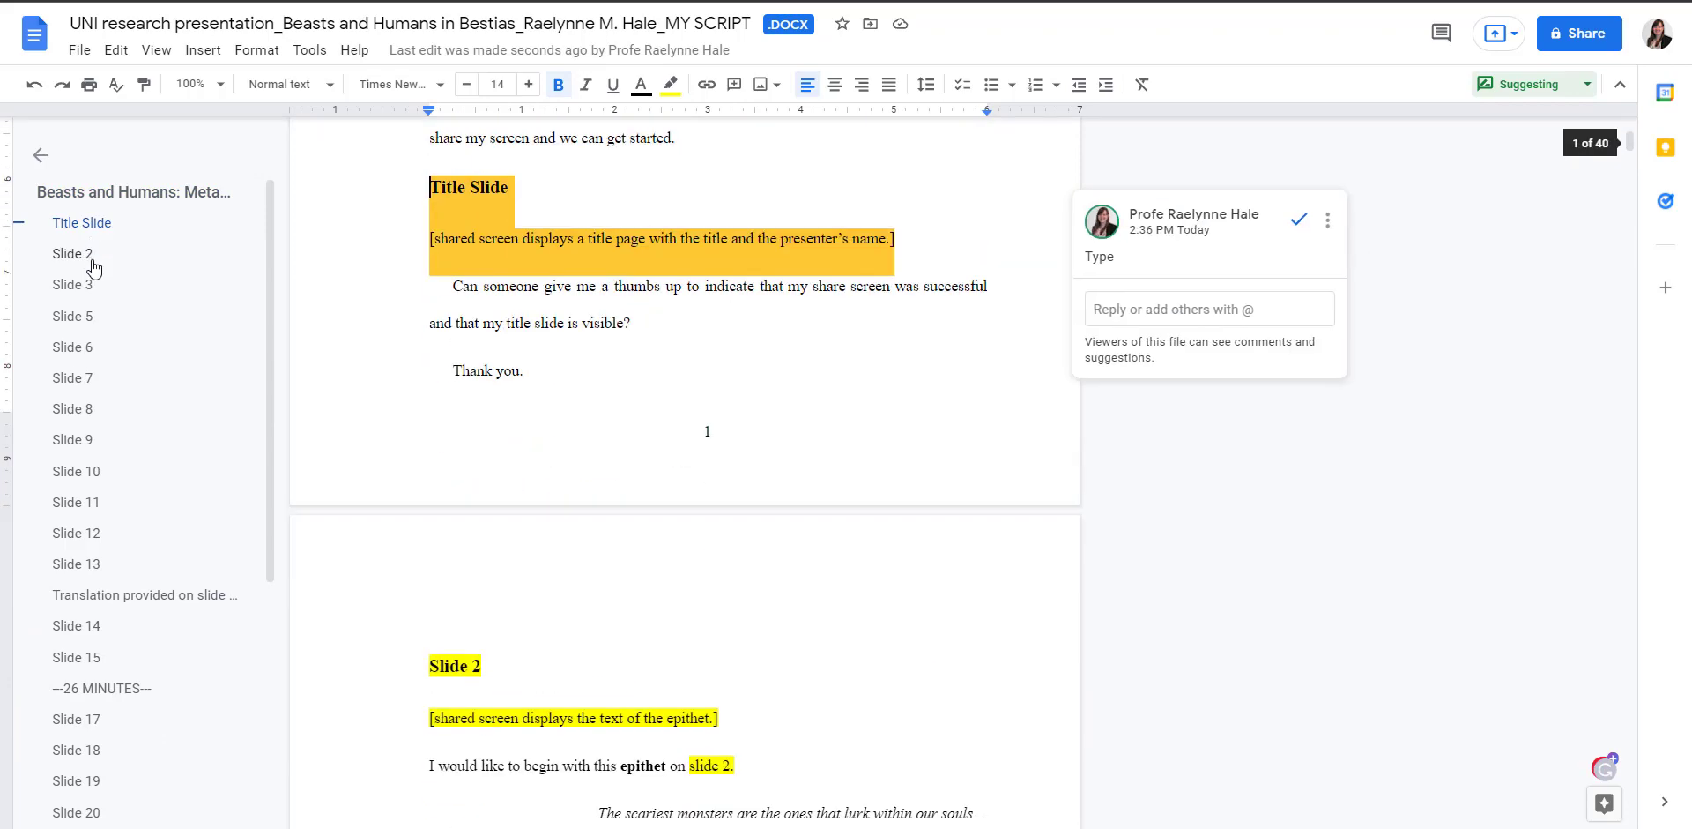
{"action": "left_click", "coordinate": [89, 257]}
{"action": "left_click", "coordinate": [90, 307]}
{"action": "left_click", "coordinate": [93, 192]}
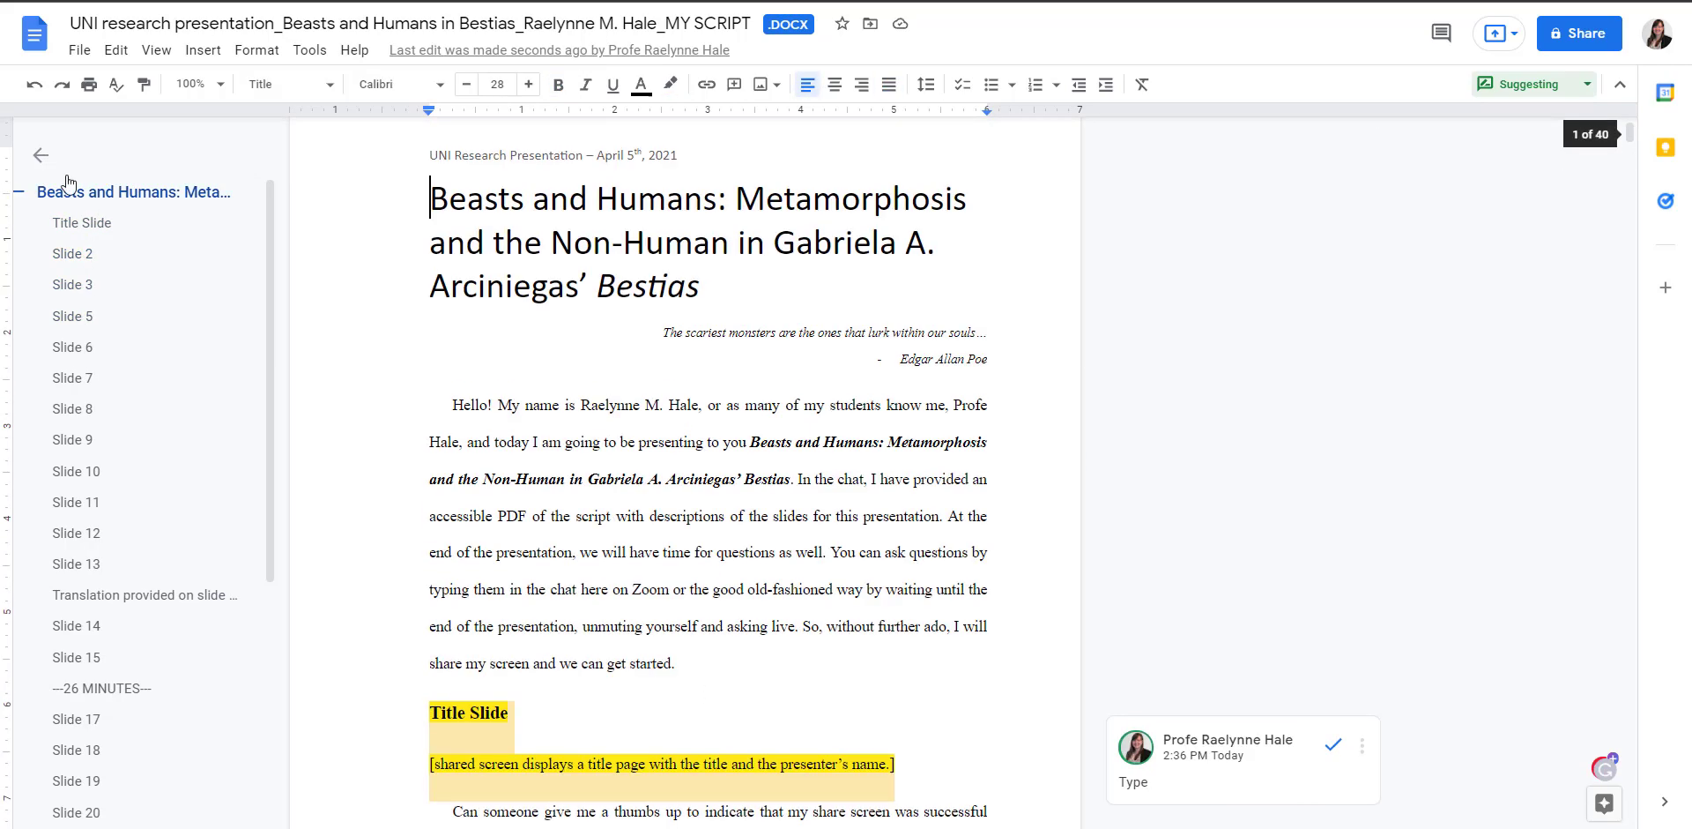
{"action": "left_click", "coordinate": [40, 155]}
Save the Word-format script as a Google Docs document
{"action": "scroll", "coordinate": [53, 159], "scroll_direction": "up", "scroll_amount": 2}
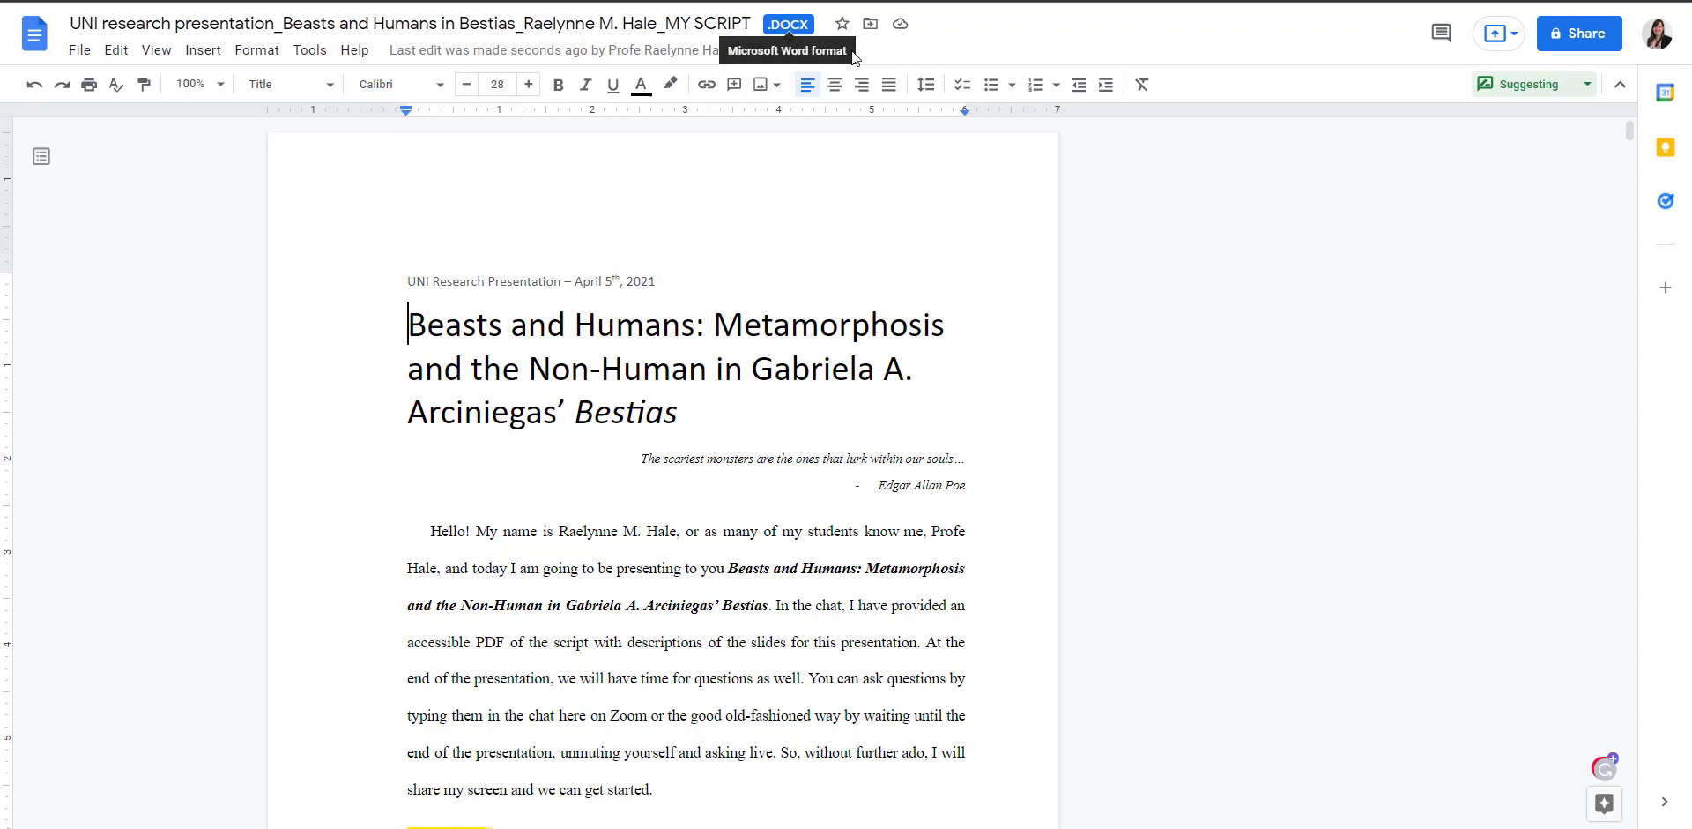
{"action": "left_click", "coordinate": [79, 51]}
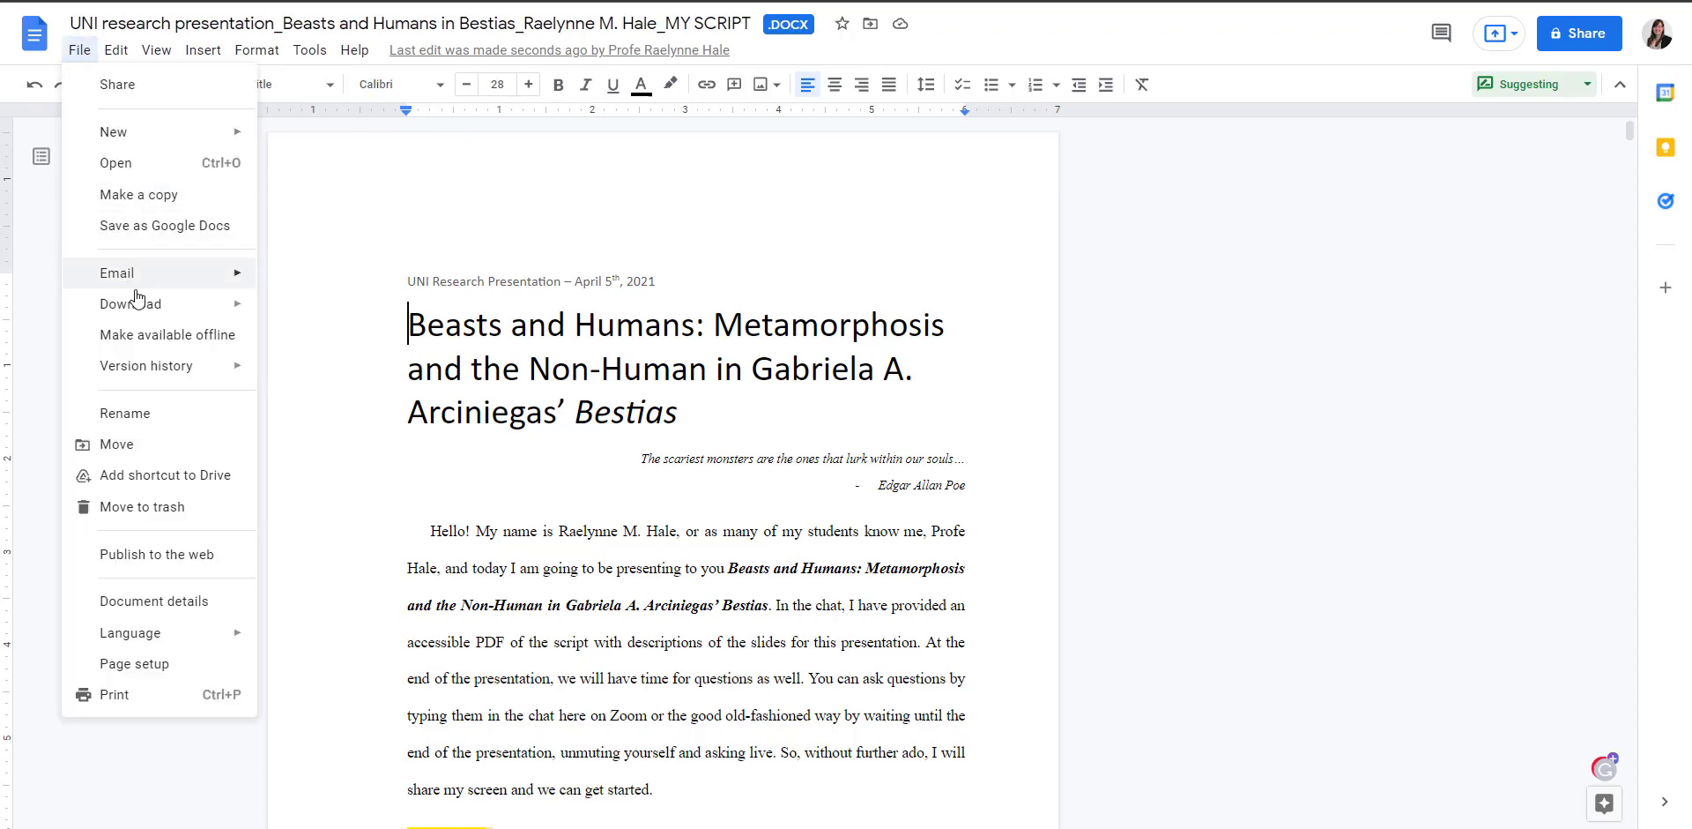
{"action": "left_click", "coordinate": [160, 227]}
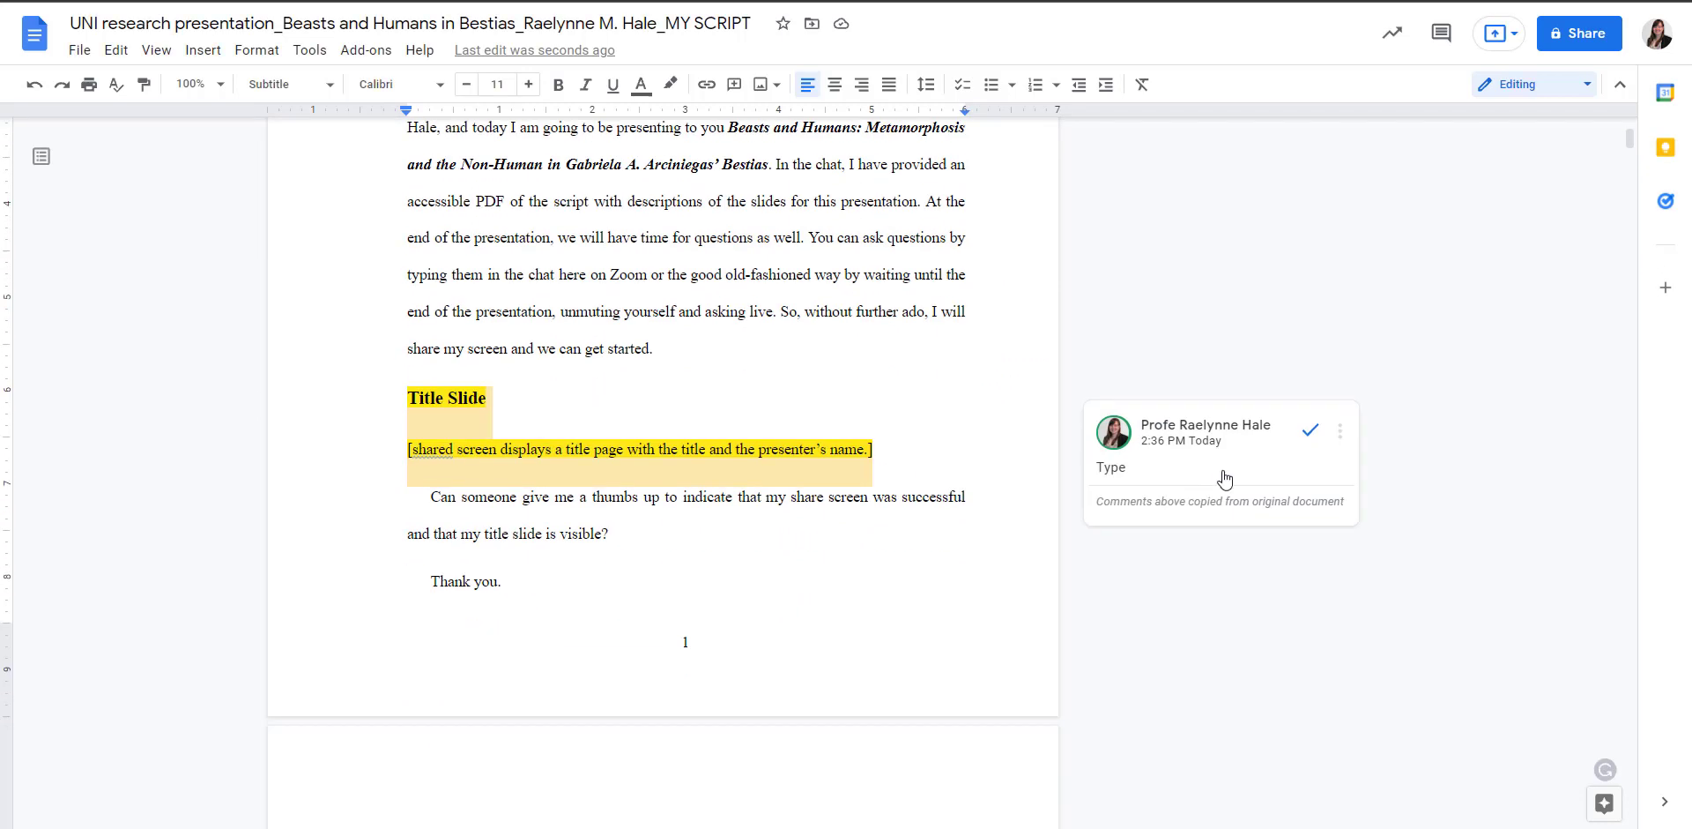
Resolve the "Type" comment on the Title Slide heading, and view it in the comment history
{"action": "left_click", "coordinate": [1311, 429]}
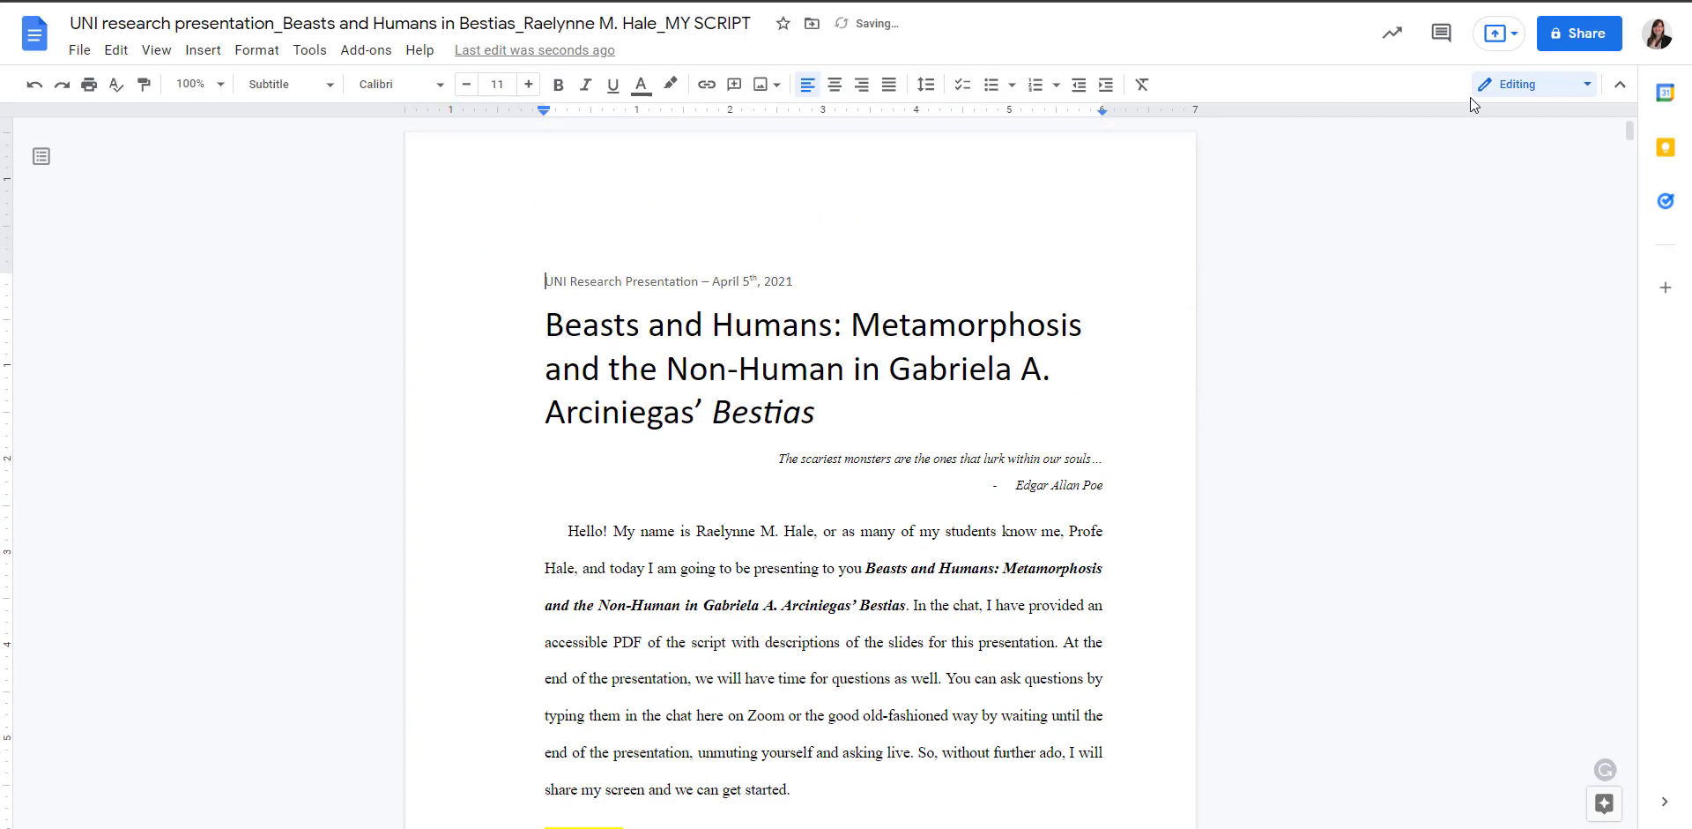
{"action": "left_click", "coordinate": [1445, 35]}
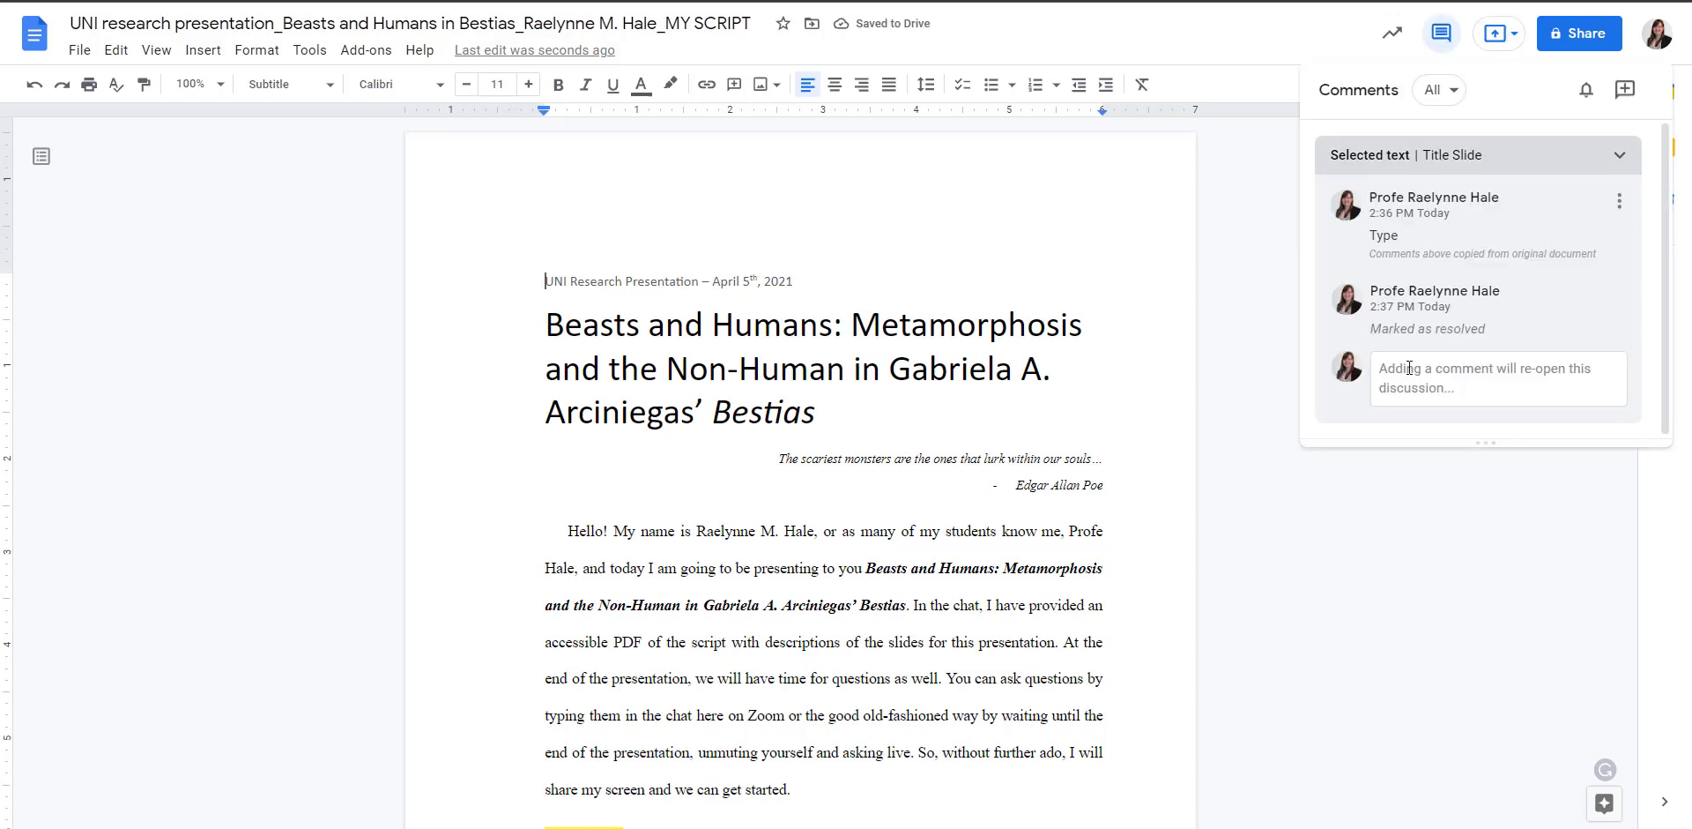
{"action": "left_click", "coordinate": [1230, 167]}
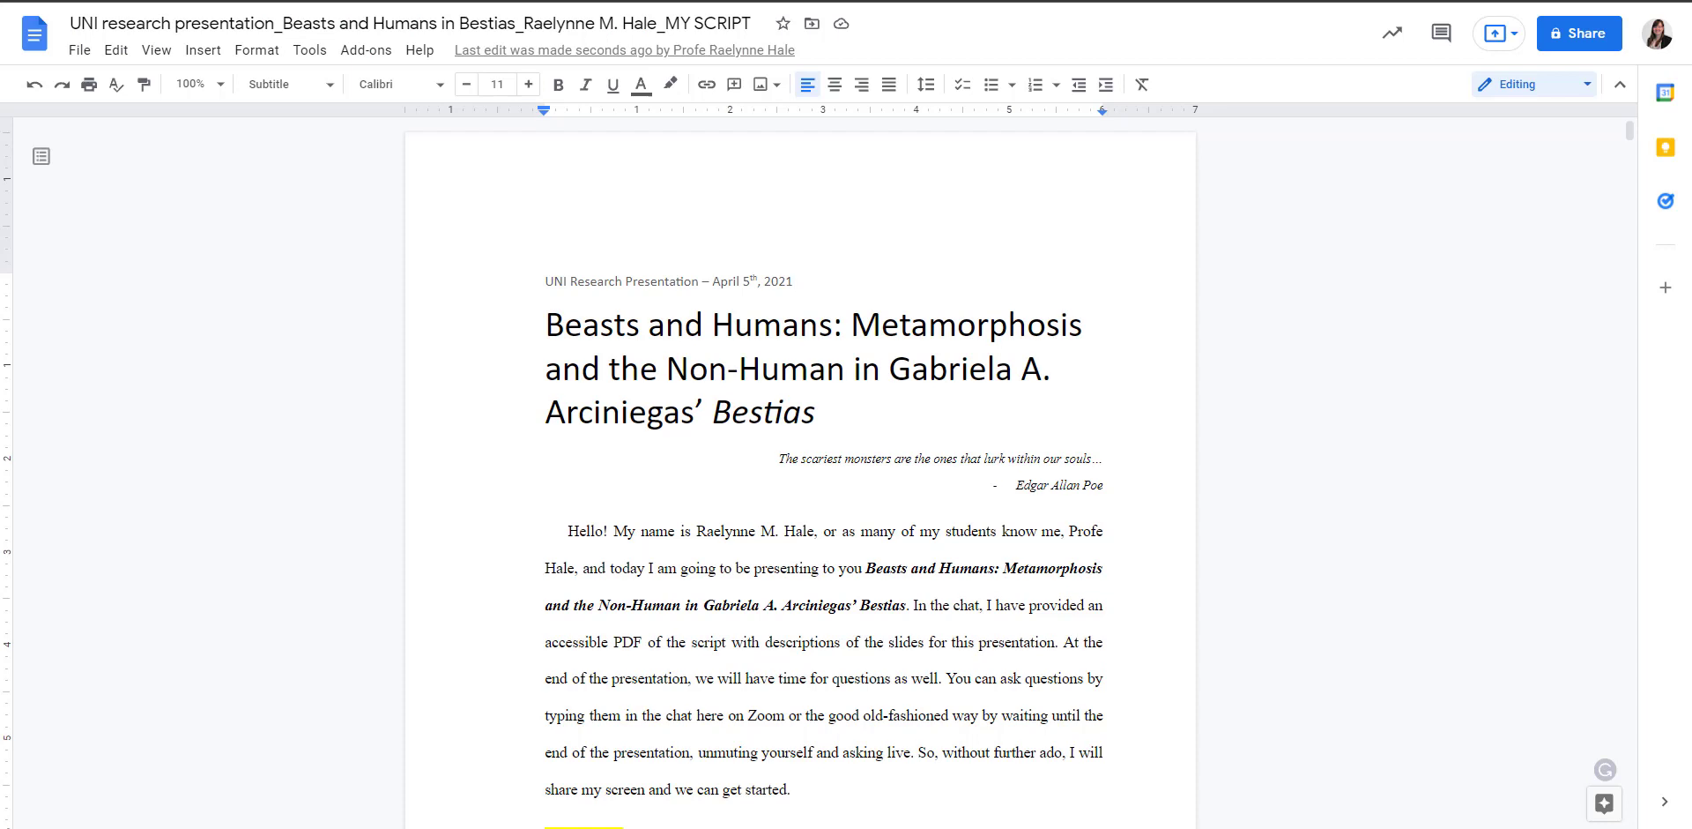
View the options of the Accessibility Checker for Docs and Grackle Docs add-ons, and browse the Google Workspace Marketplace for more
{"action": "double_click", "coordinate": [1108, 258]}
{"action": "left_click", "coordinate": [1108, 258]}
{"action": "left_click", "coordinate": [355, 51]}
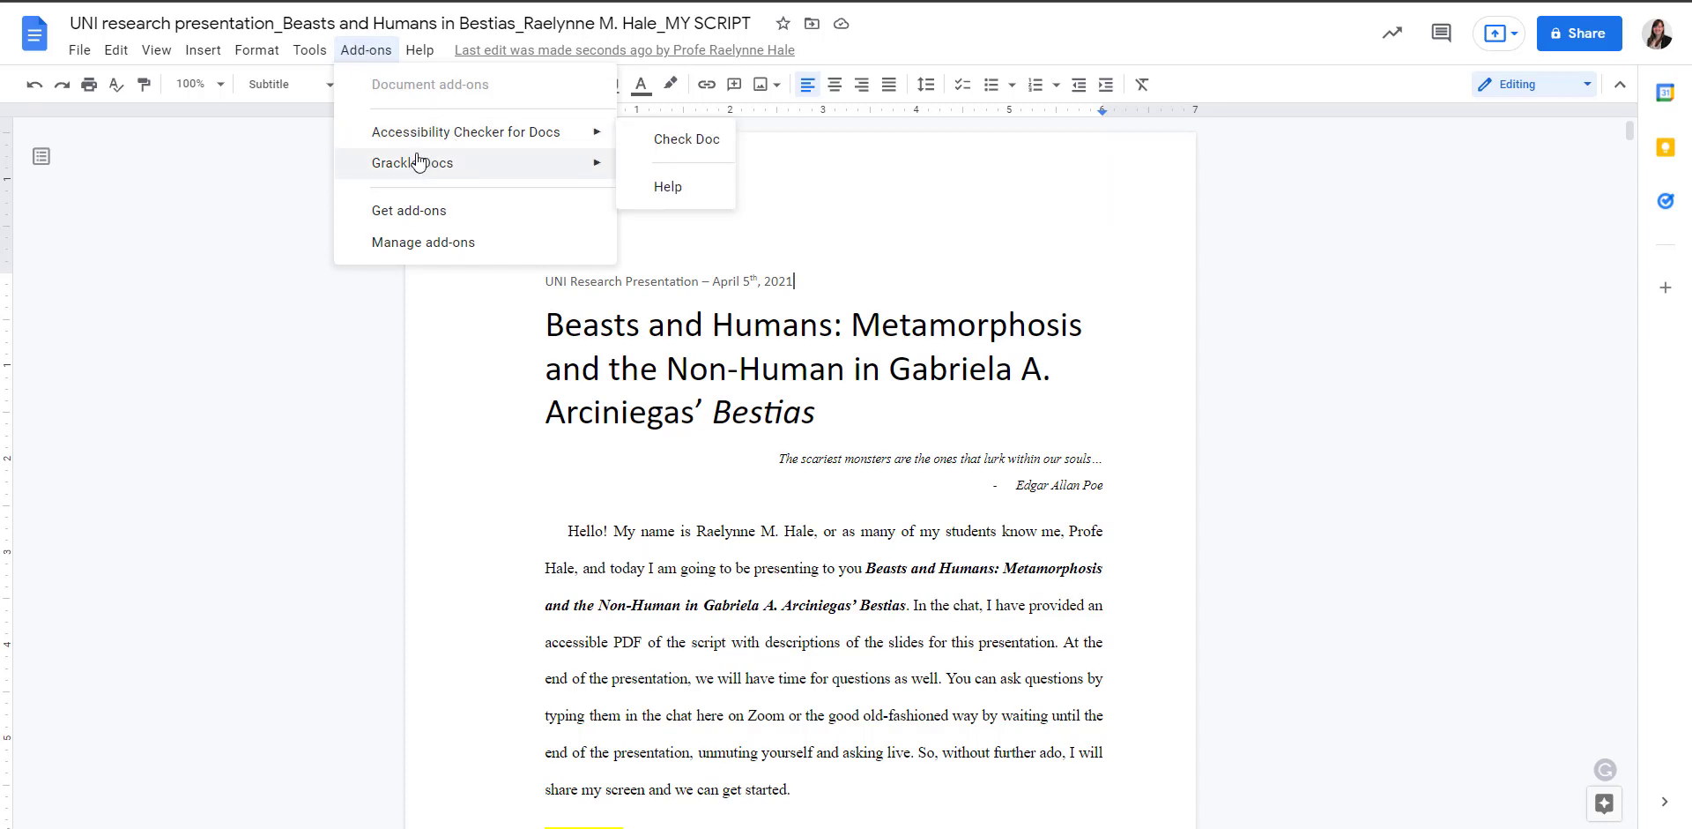
{"action": "mouse_move", "coordinate": [474, 175]}
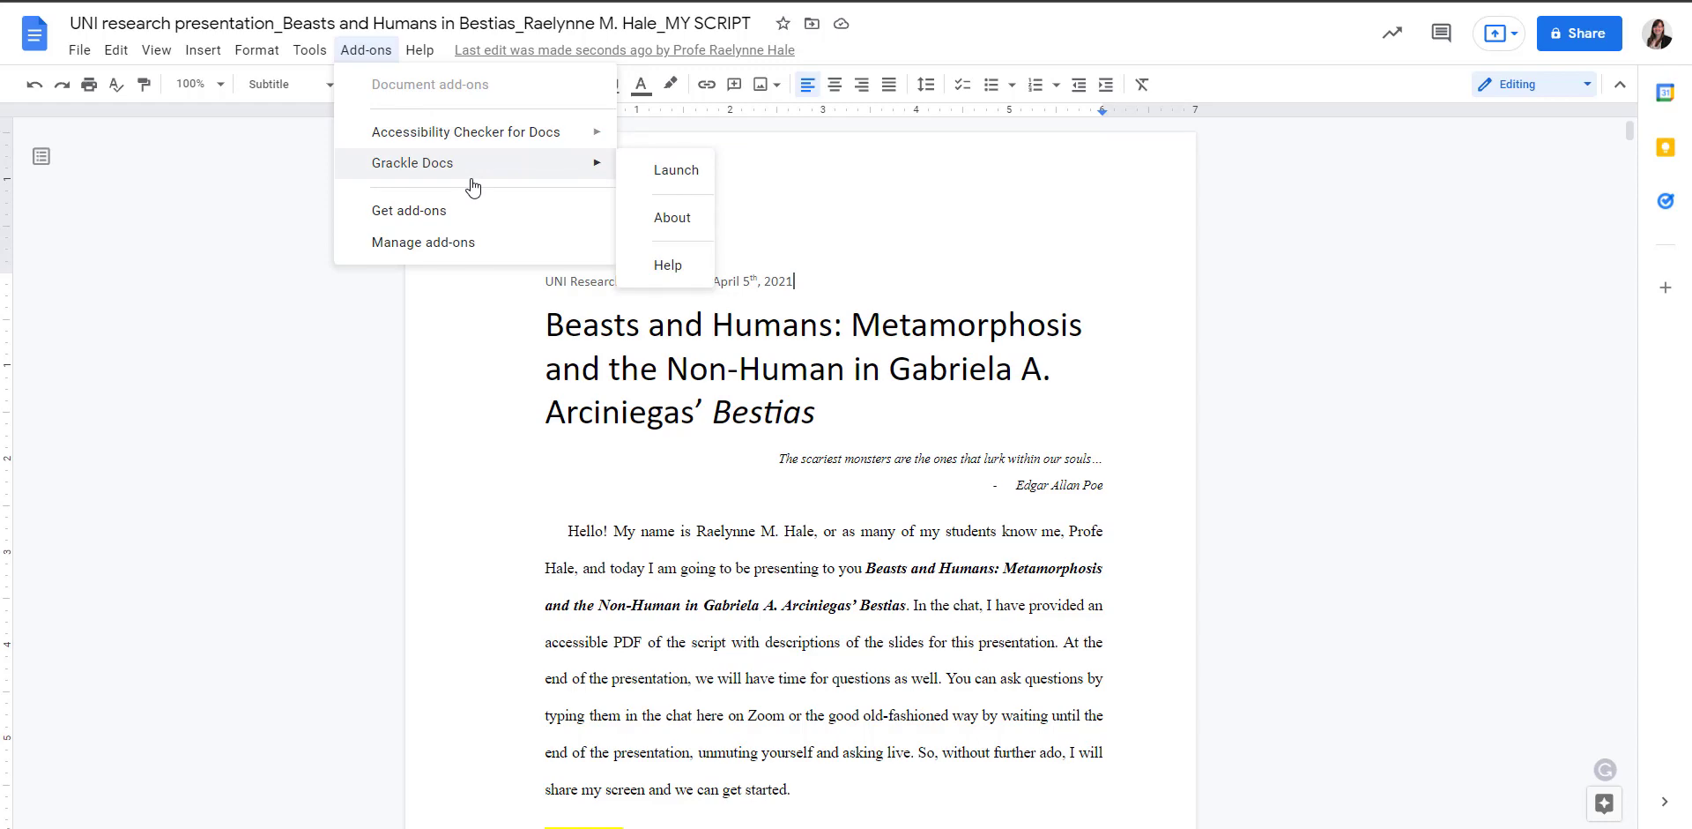
{"action": "left_click", "coordinate": [450, 225]}
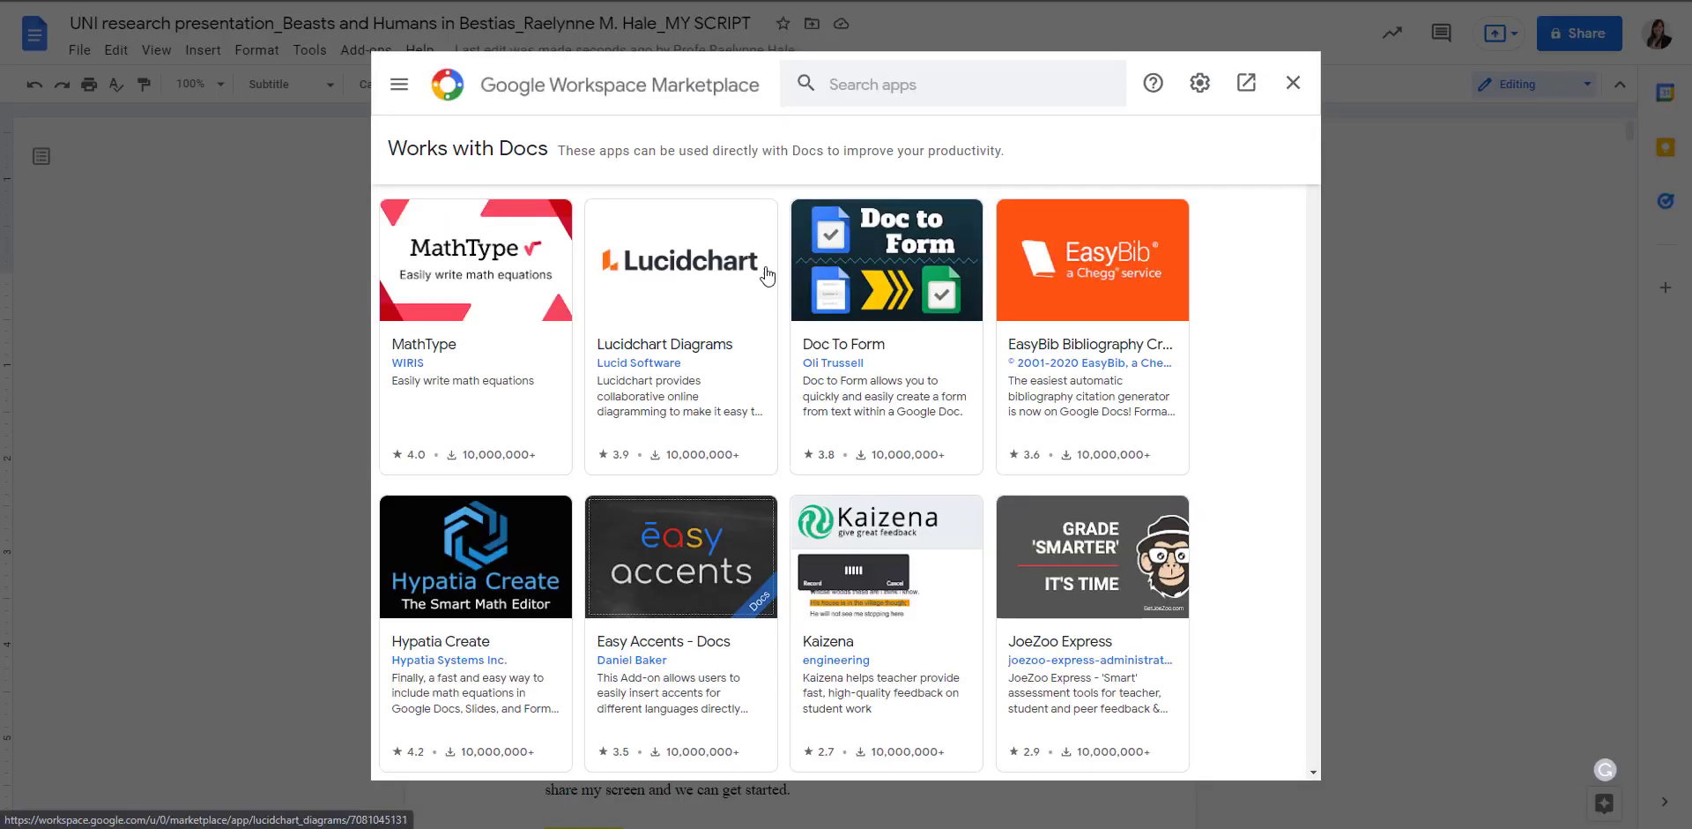
{"action": "scroll", "coordinate": [1315, 314], "scroll_direction": "down", "scroll_amount": 9}
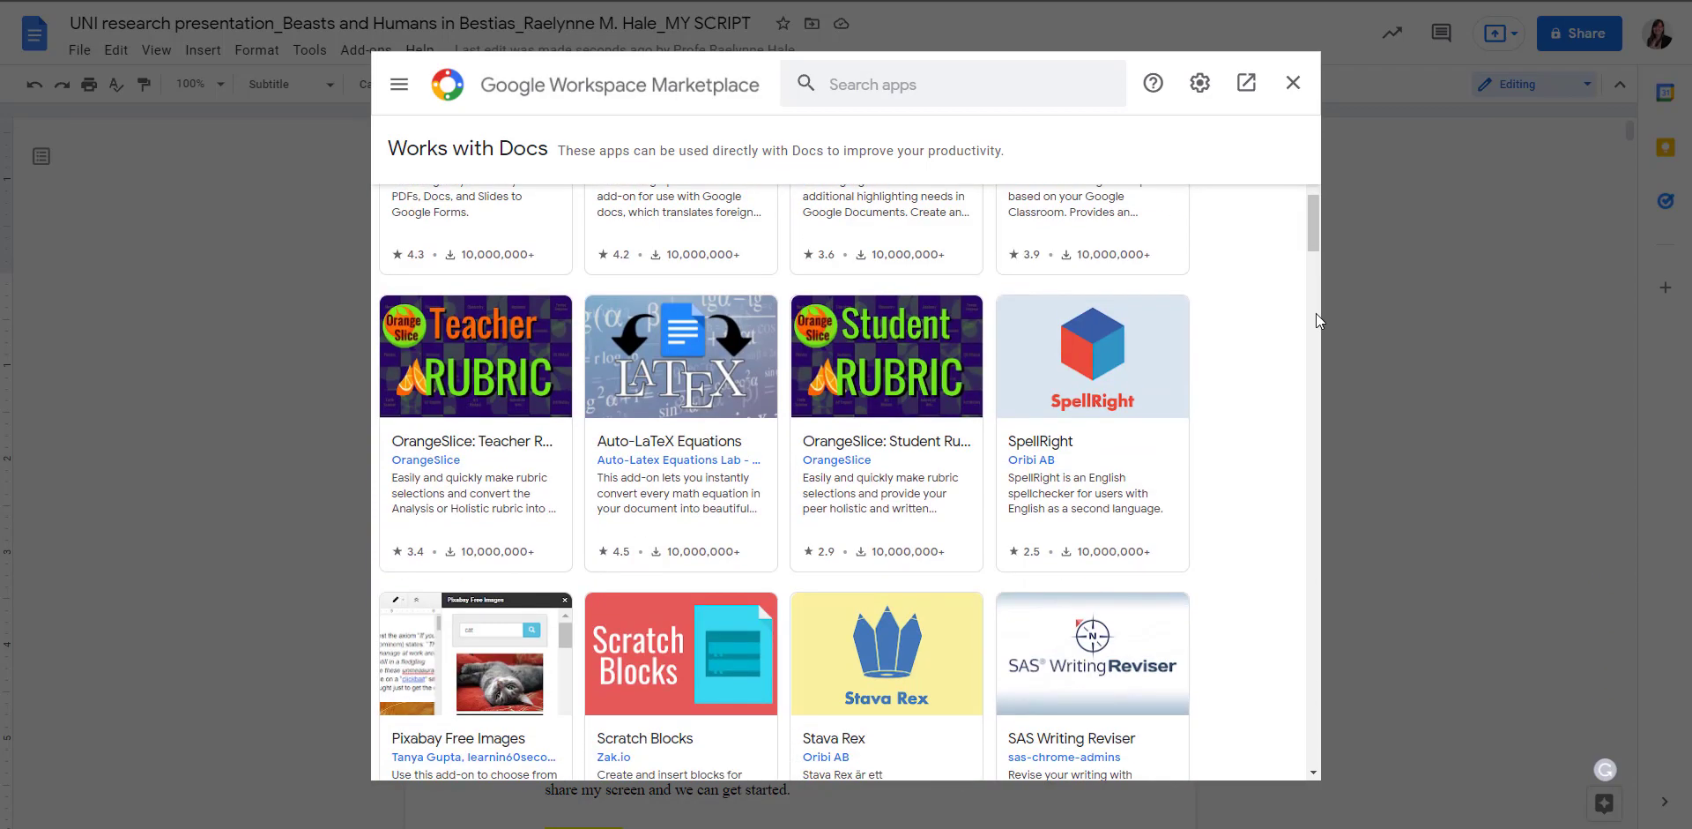
{"action": "scroll", "coordinate": [1315, 313], "scroll_direction": "down", "scroll_amount": 3}
{"action": "scroll", "coordinate": [1316, 313], "scroll_direction": "up", "scroll_amount": 10}
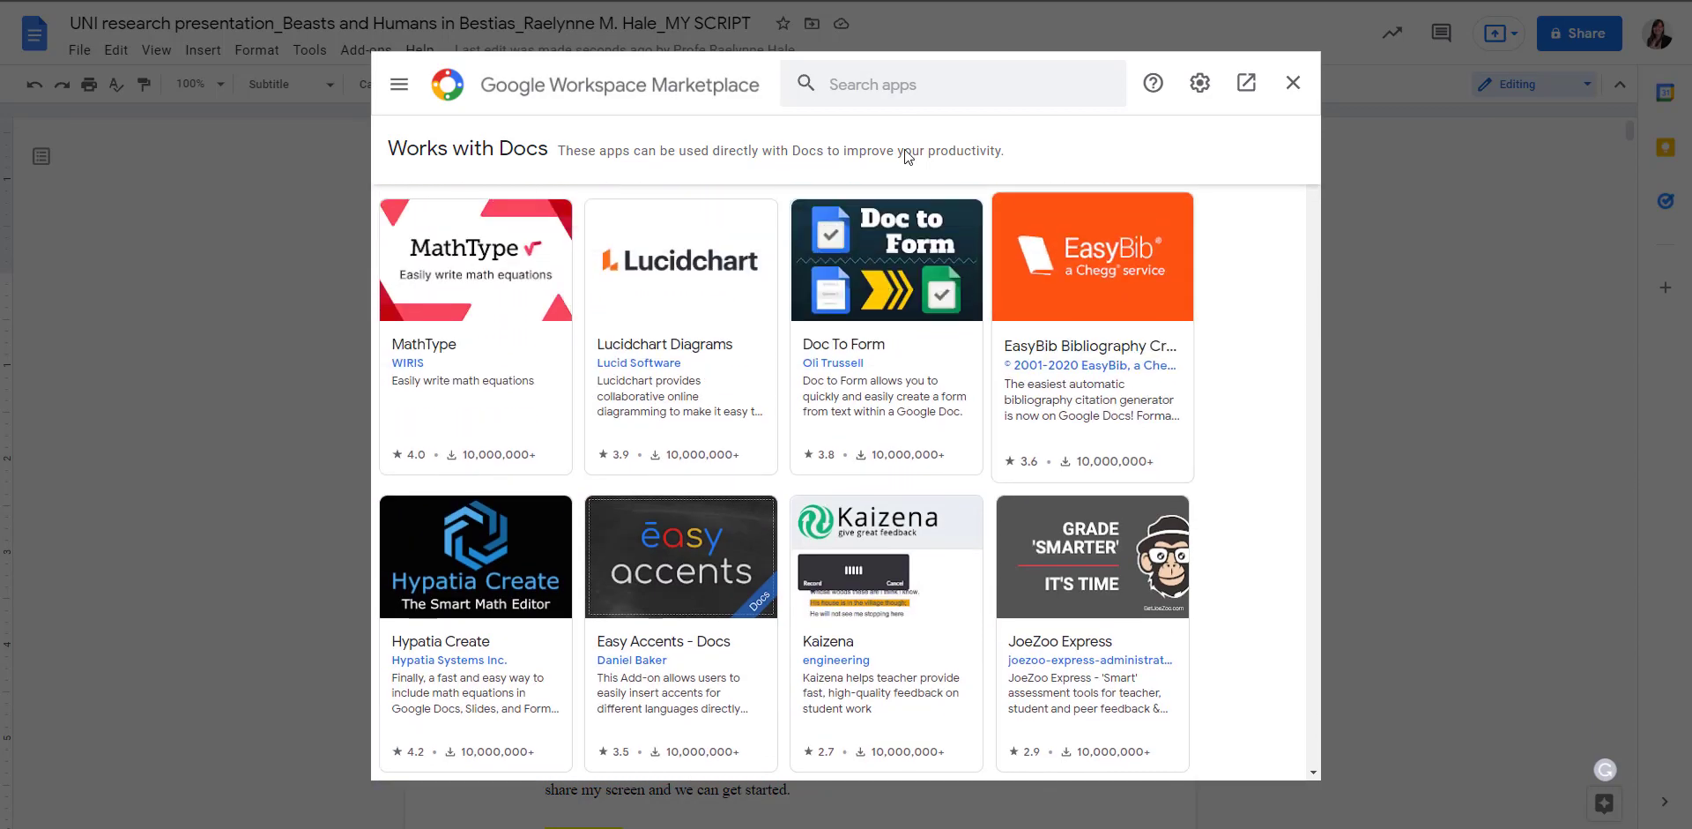
Search the Marketplace for "thesaurus", close it, and view the document's add-on choices once more before dismissing them
{"action": "left_click", "coordinate": [915, 97]}
{"action": "type", "text": "thesa"}
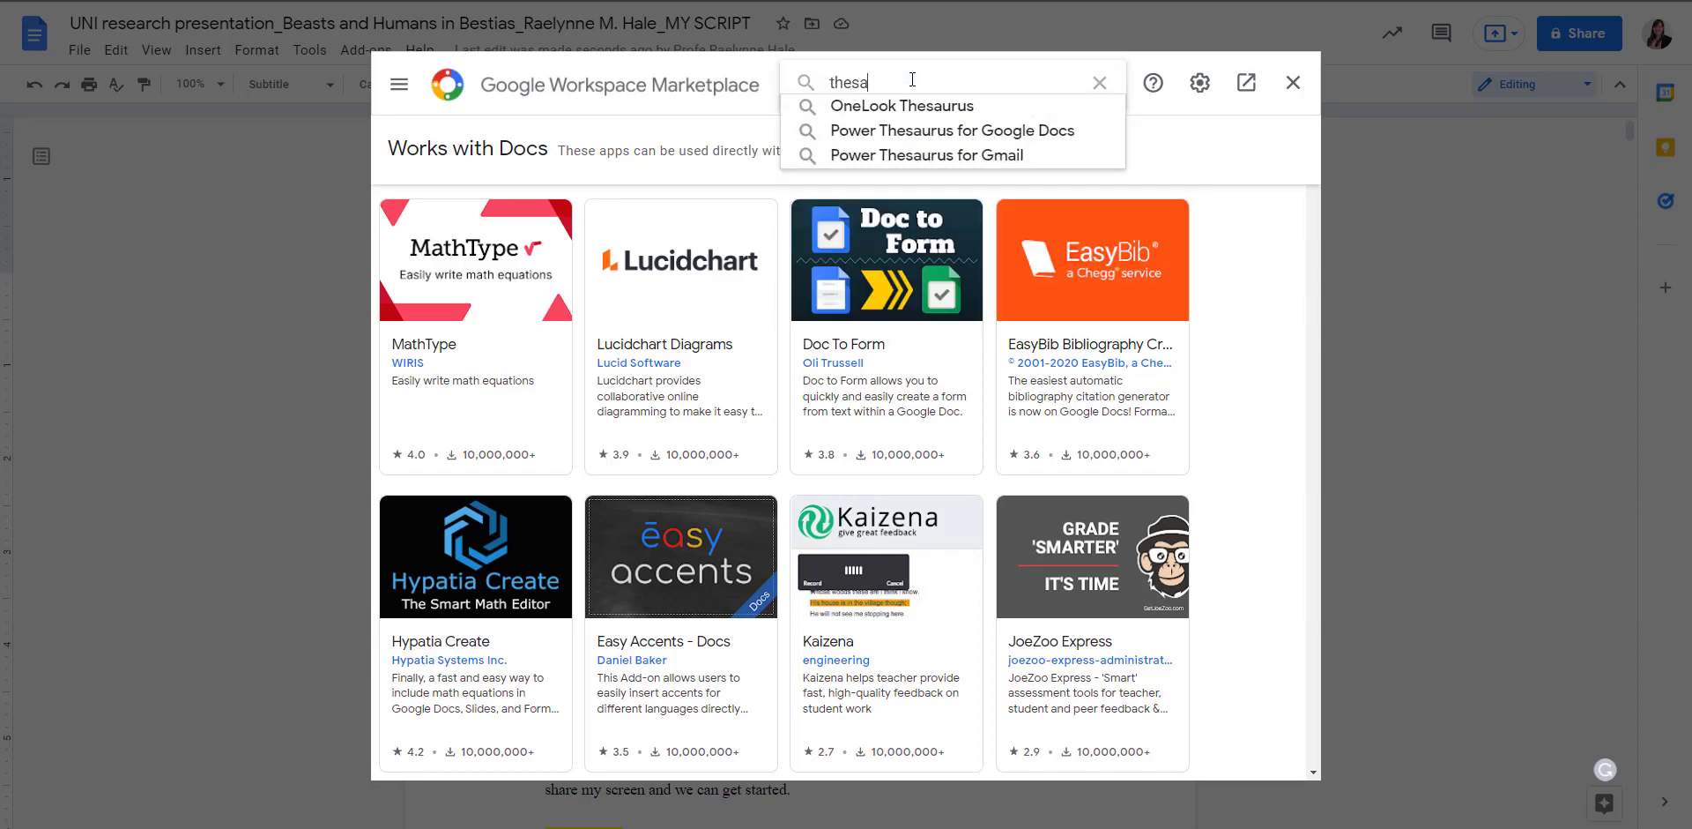
{"action": "type", "text": "urus"}
{"action": "key", "text": "Return"}
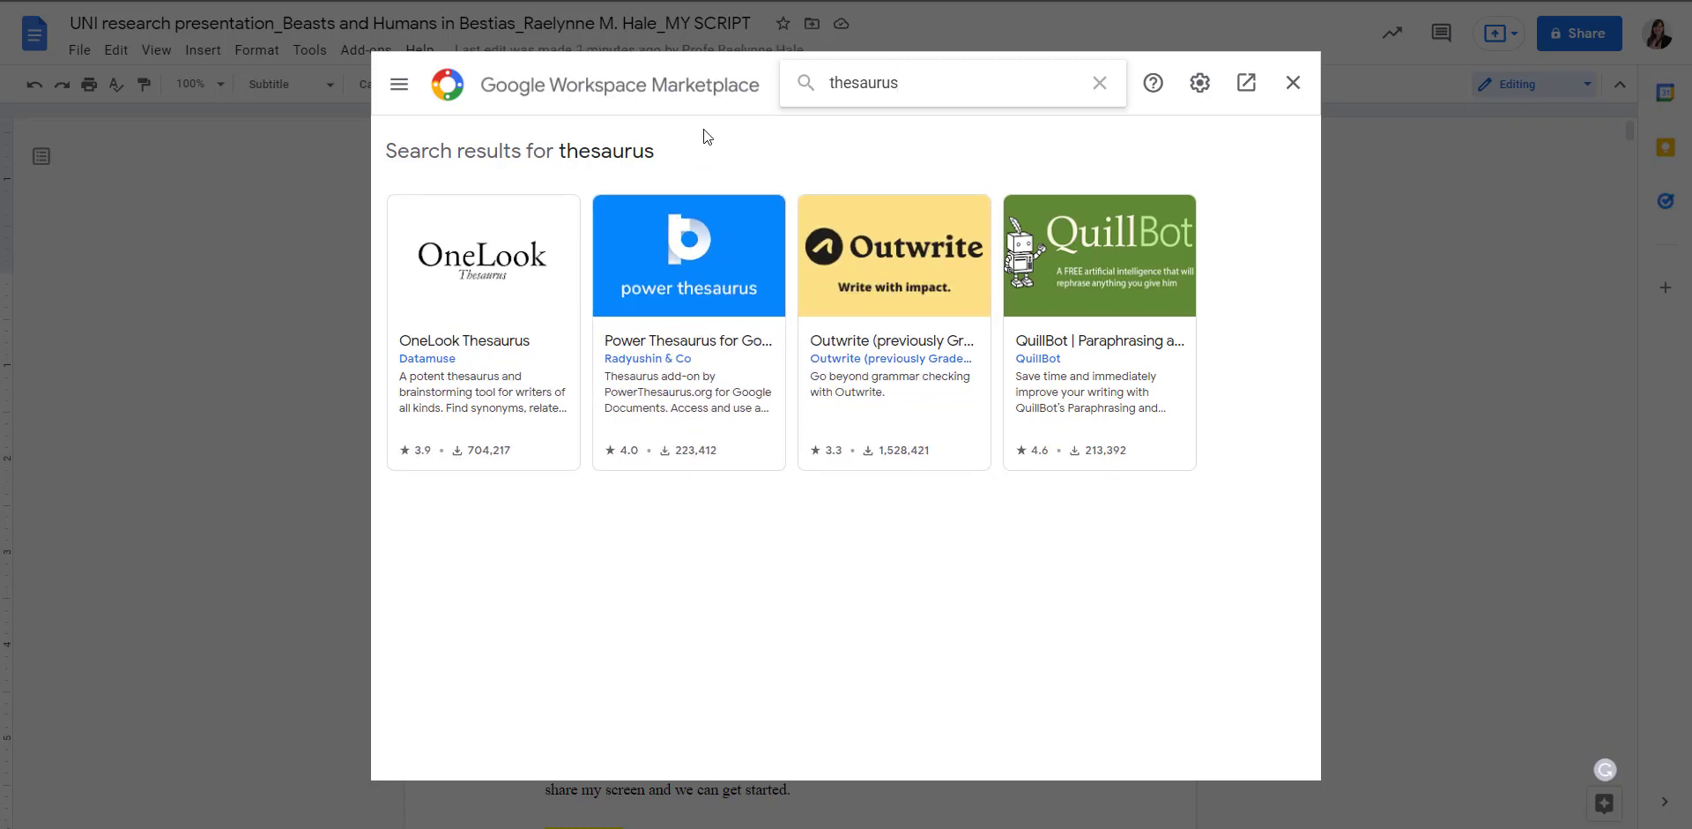
{"action": "left_click", "coordinate": [1293, 82]}
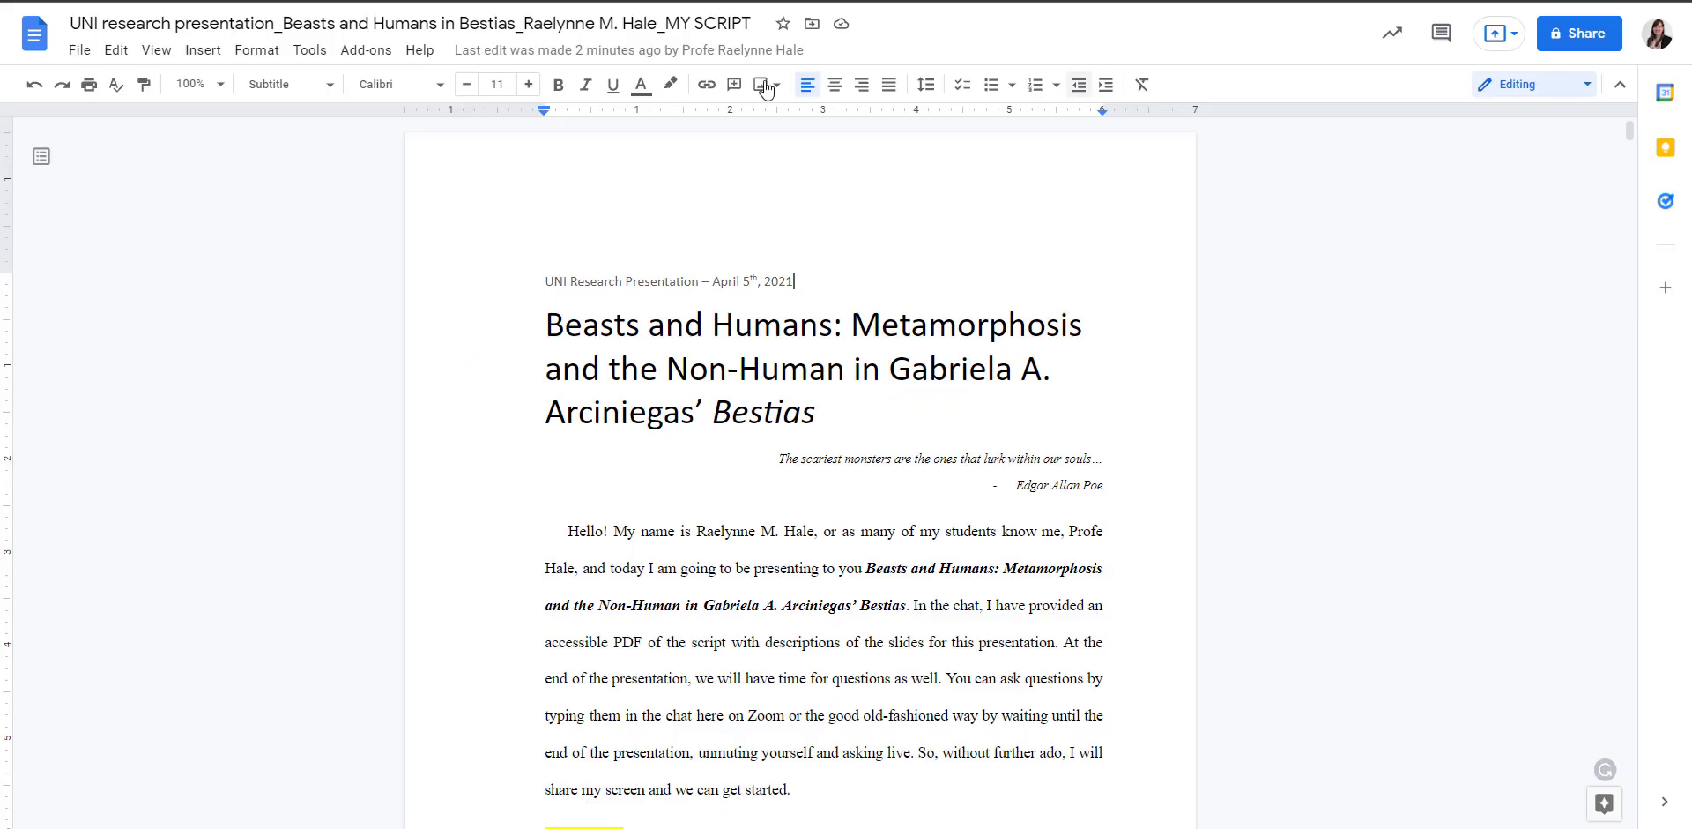
{"action": "left_click", "coordinate": [370, 51]}
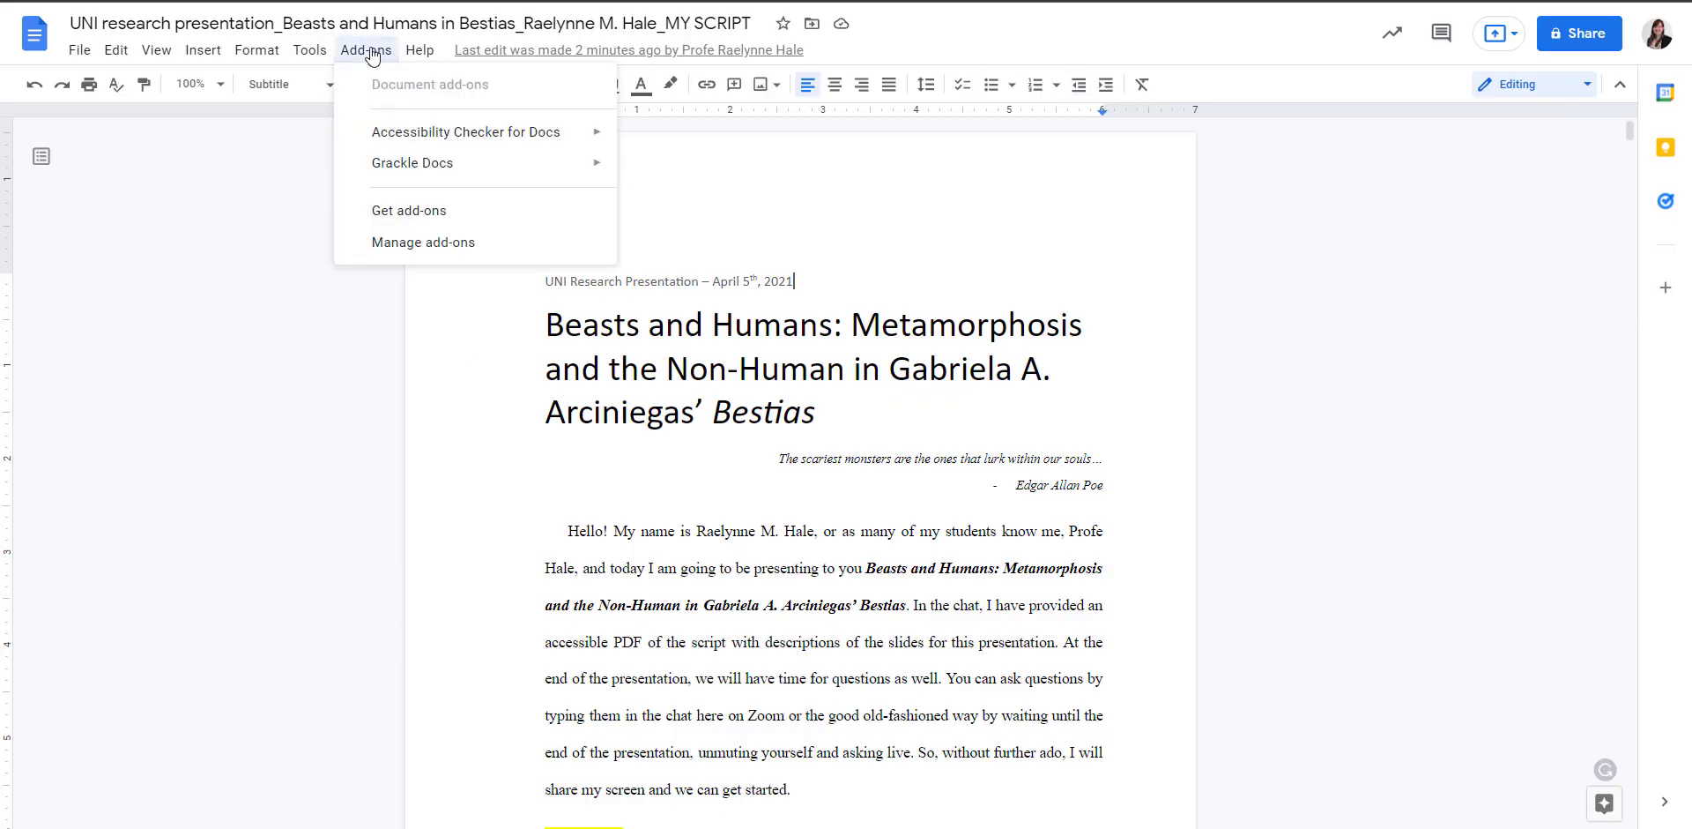
{"action": "left_click", "coordinate": [242, 173]}
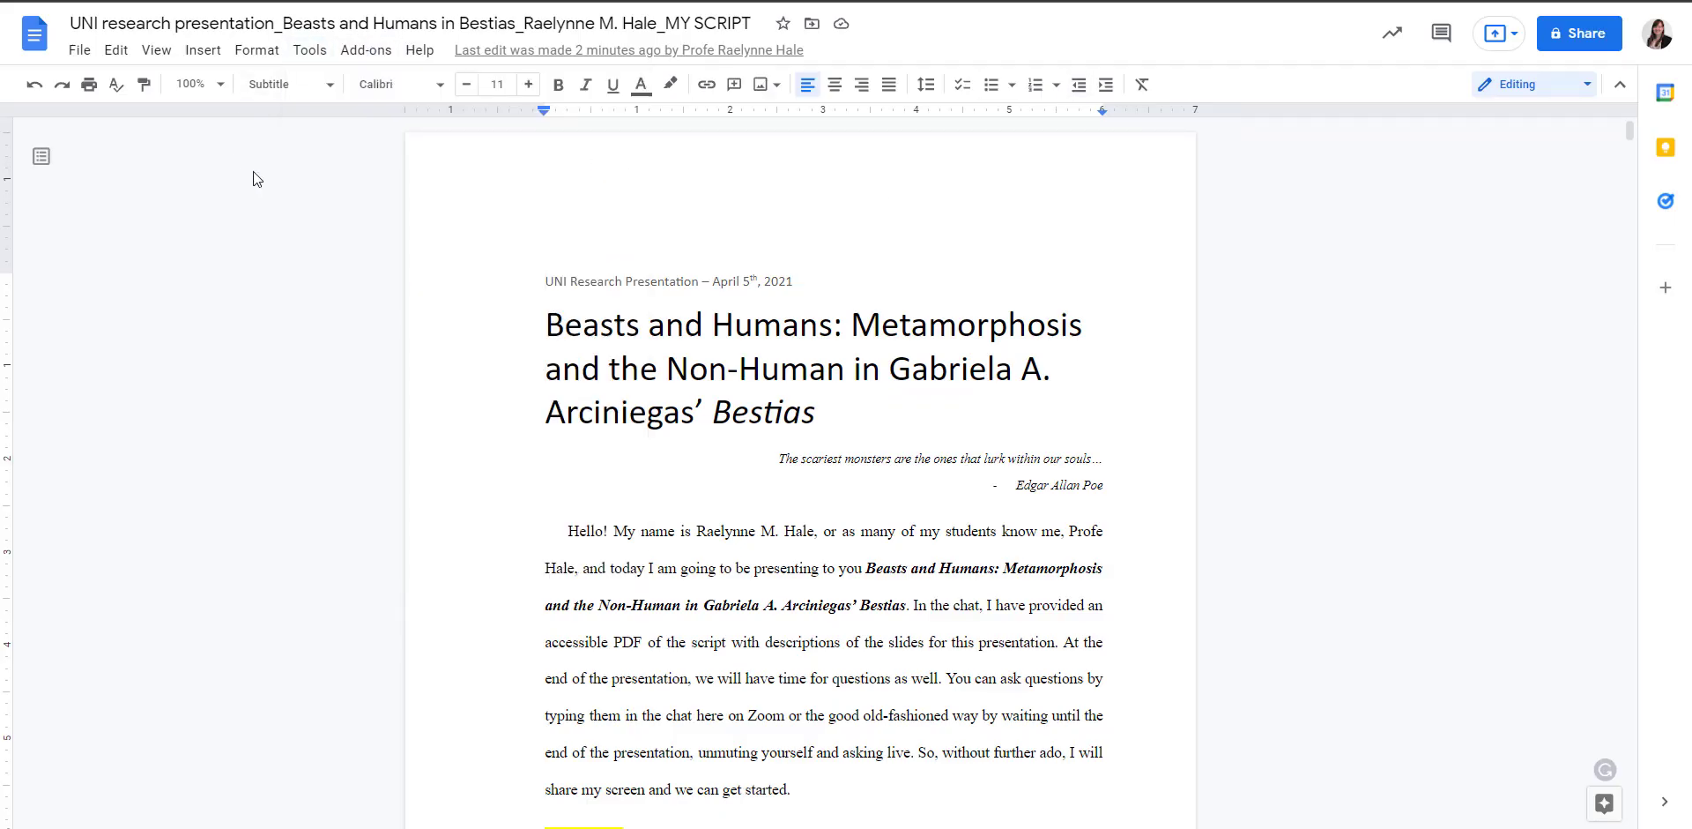